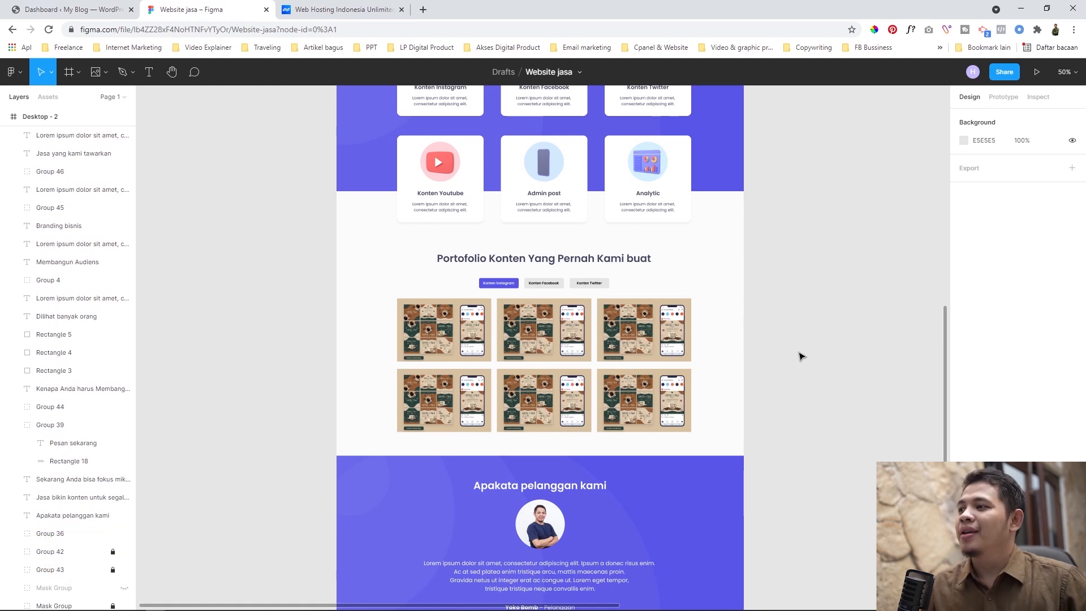
- Review the Website jasa landing page design in Figma, from the hero and service sections through to the content portfolio section
{"action": "scroll", "coordinate": [802, 355], "scroll_direction": "up", "scroll_amount": 1}
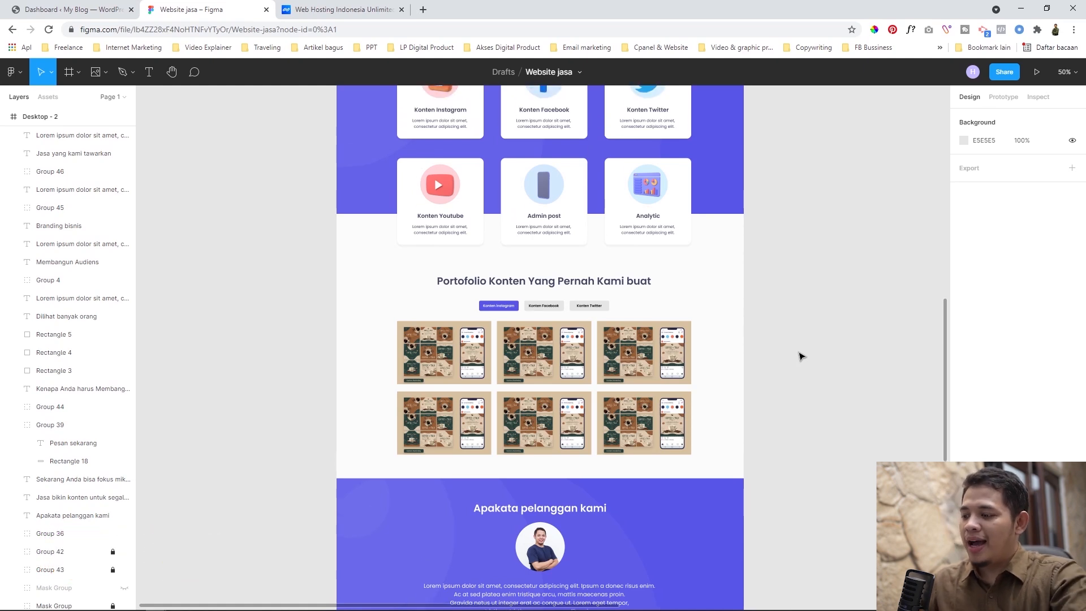
{"action": "scroll", "coordinate": [801, 356], "scroll_direction": "up", "scroll_amount": 5}
{"action": "key", "text": "minus"}
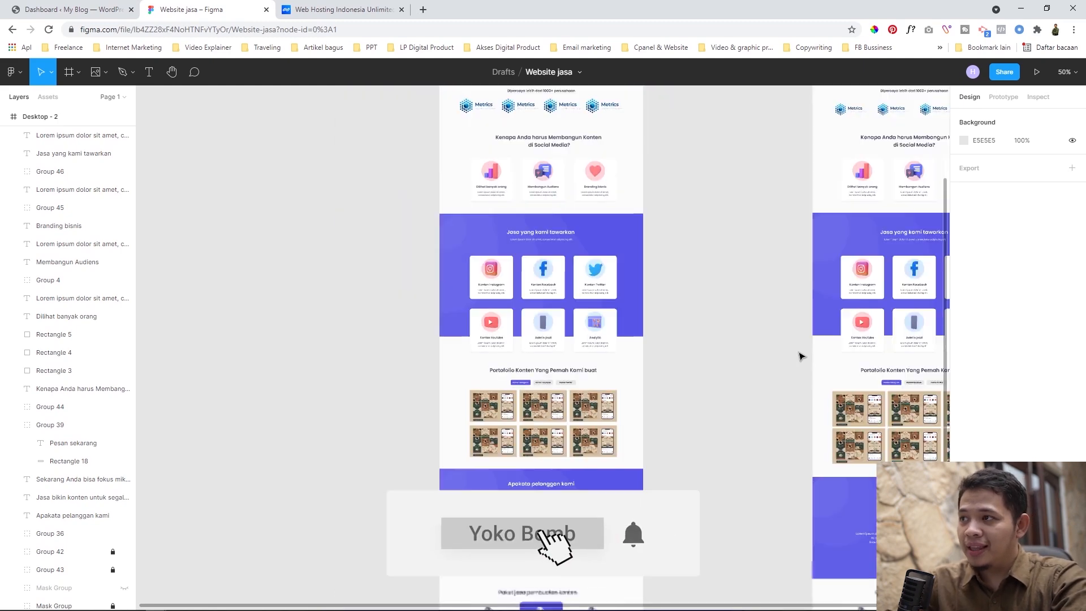
{"action": "left_click_drag", "start_coordinate": [771, 209], "coordinate": [754, 391]}
{"action": "key", "text": "plus"}
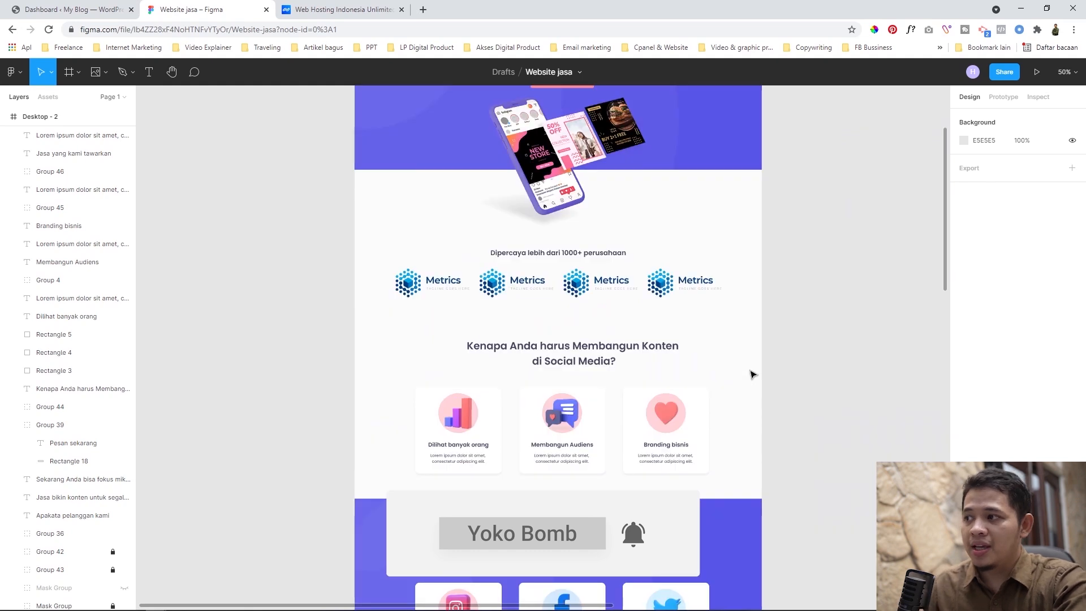
{"action": "scroll", "coordinate": [788, 328], "scroll_direction": "up", "scroll_amount": 5}
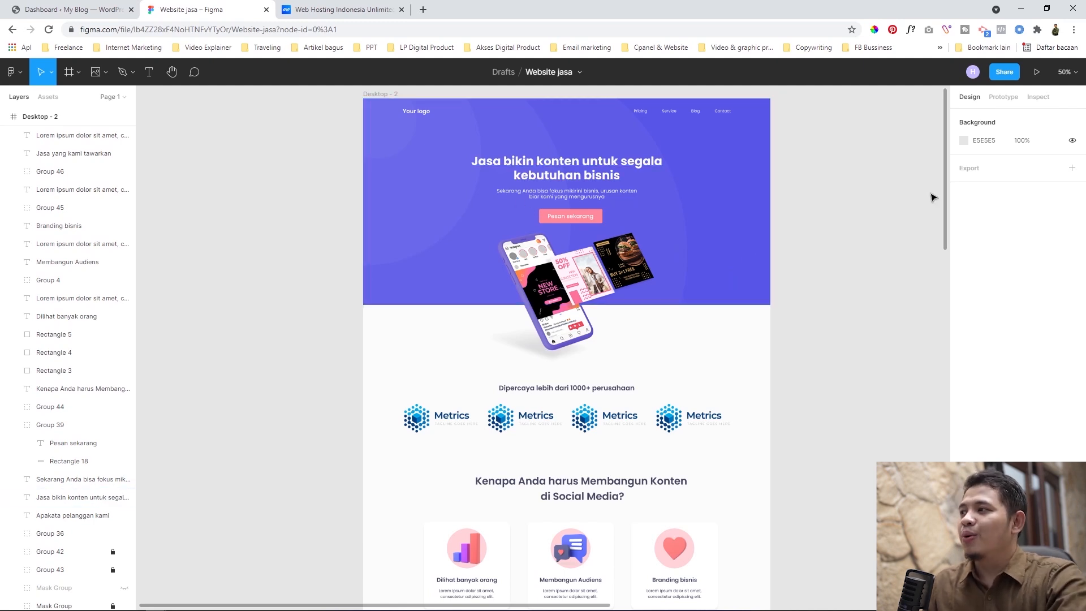
{"action": "left_click_drag", "start_coordinate": [944, 192], "coordinate": [943, 272]}
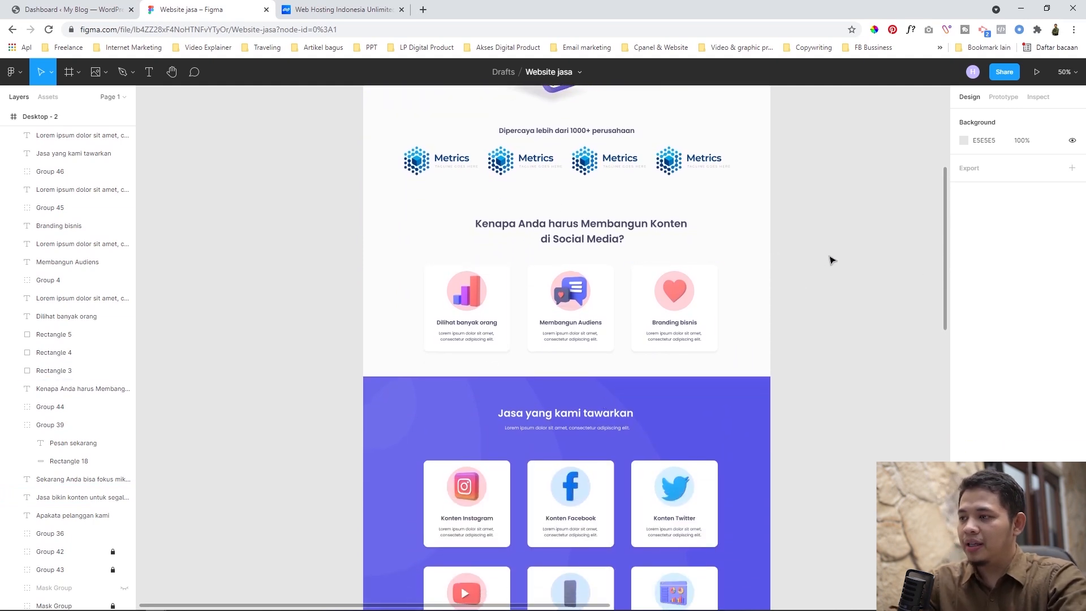
{"action": "key", "text": "shift+0"}
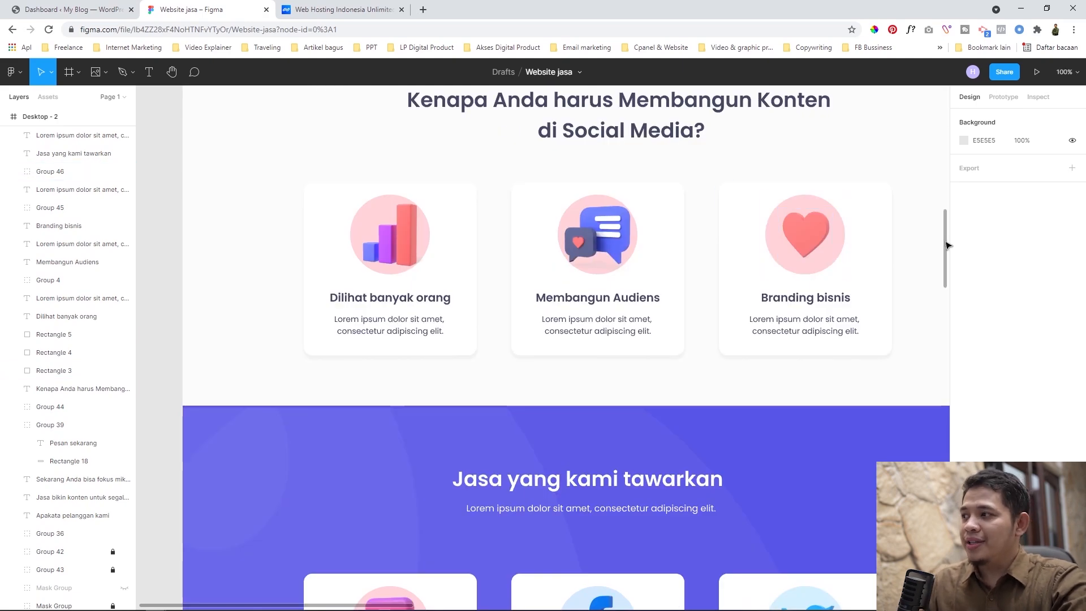
{"action": "left_click_drag", "start_coordinate": [947, 247], "coordinate": [946, 390]}
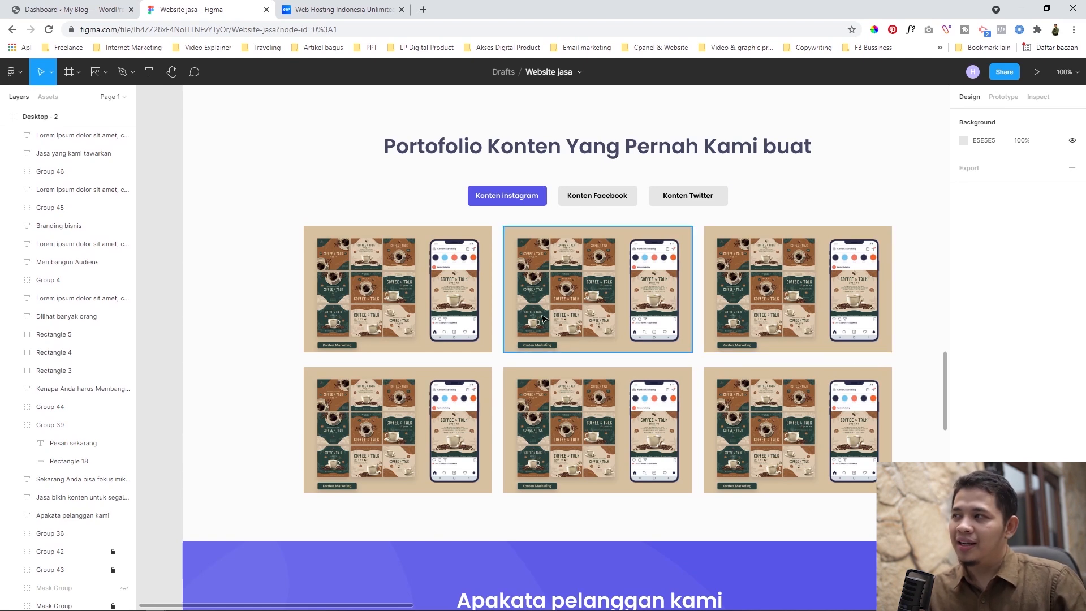
{"action": "scroll", "coordinate": [542, 319], "scroll_direction": "up", "scroll_amount": 1}
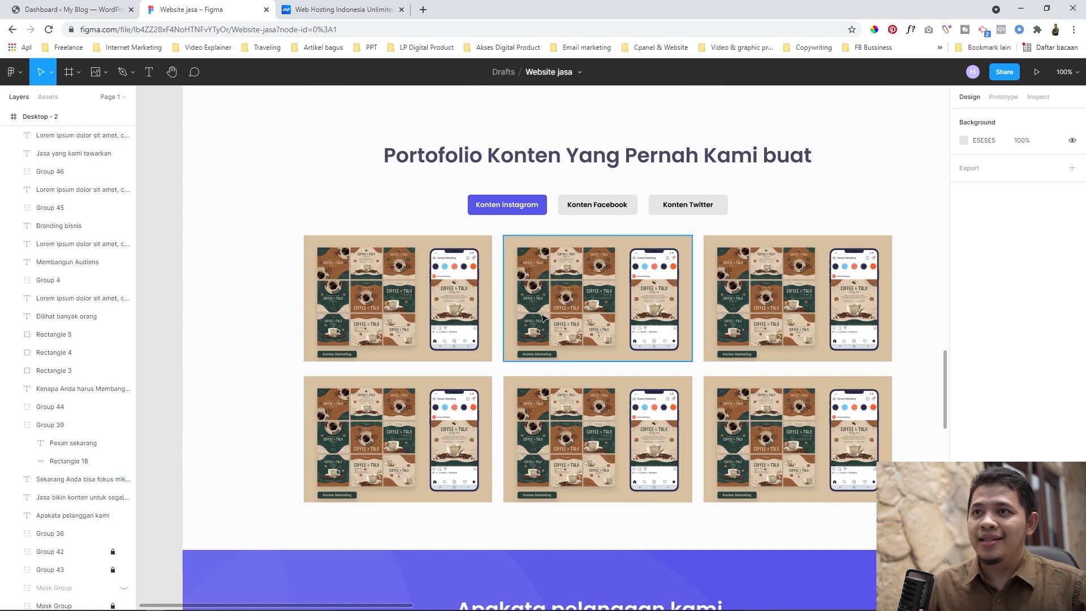
- Switch to the Niagahoster website and open its Managed WordPress hosting page
{"action": "left_click", "coordinate": [30, 4]}
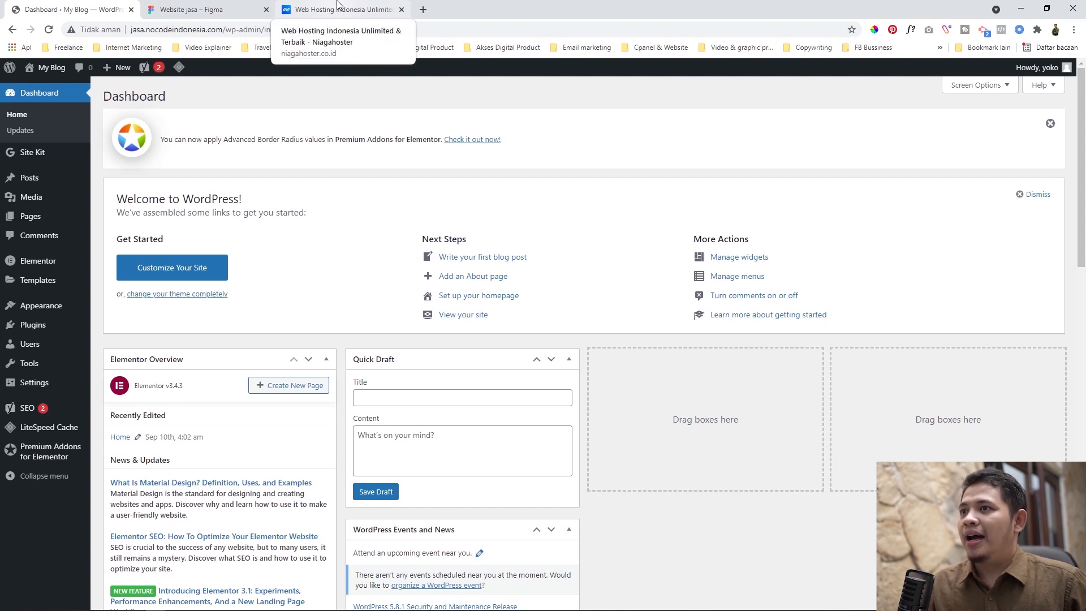
{"action": "left_click", "coordinate": [338, 9]}
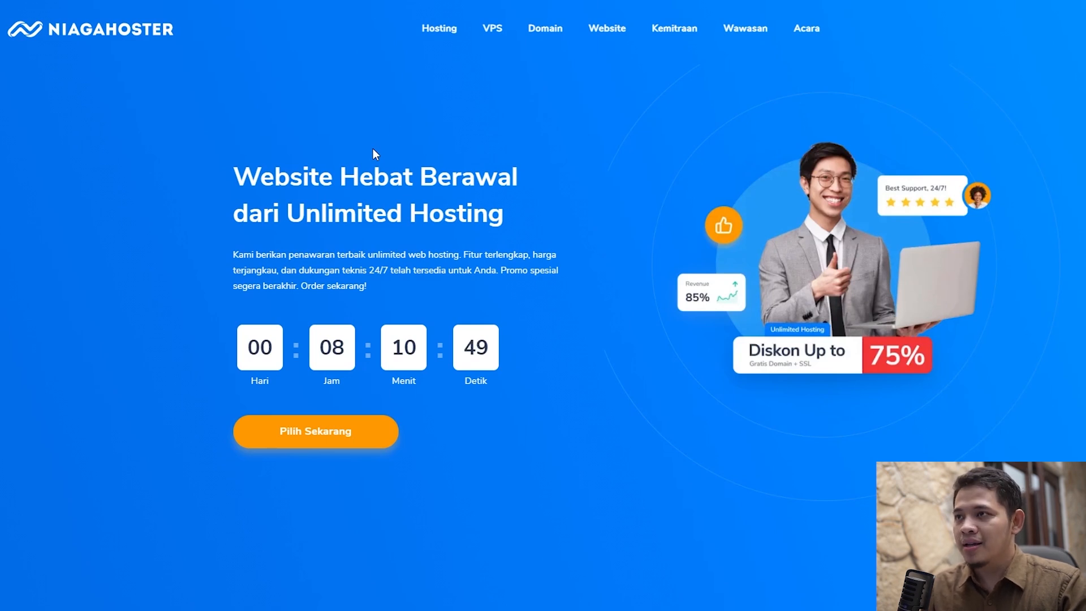
{"action": "mouse_move", "coordinate": [432, 45]}
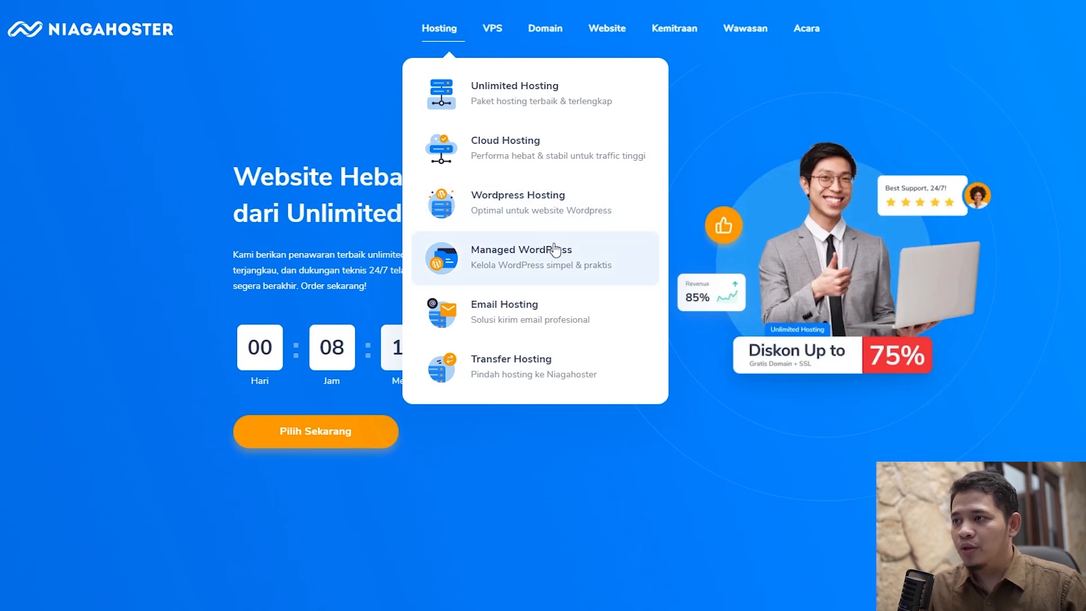
{"action": "left_click", "coordinate": [494, 266]}
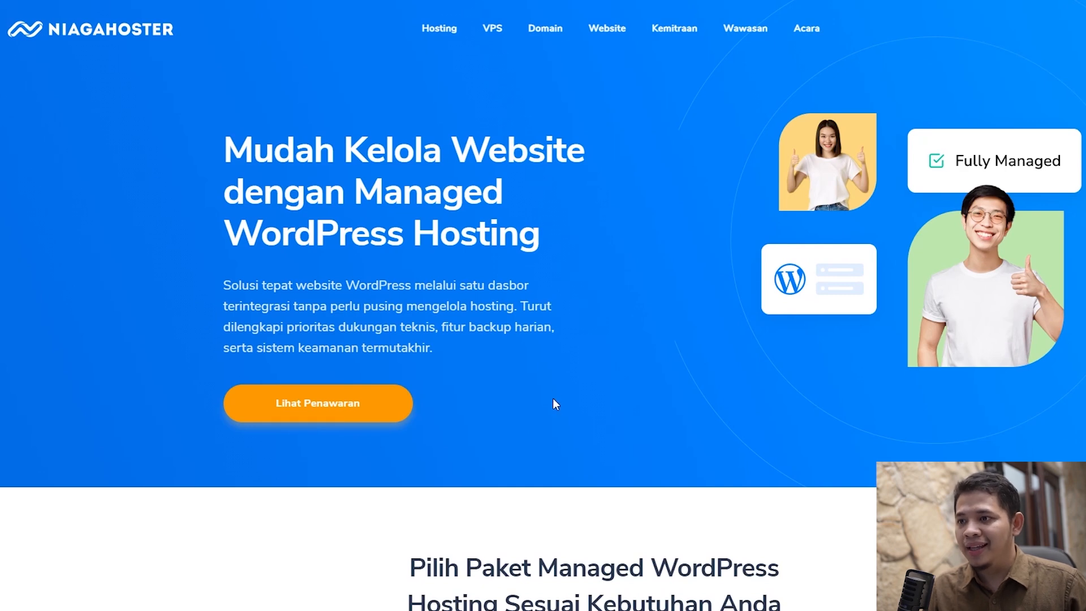
- Compare the Managed WordPress hosting packages and choose the Startup package
{"action": "scroll", "coordinate": [553, 396], "scroll_direction": "down", "scroll_amount": 5}
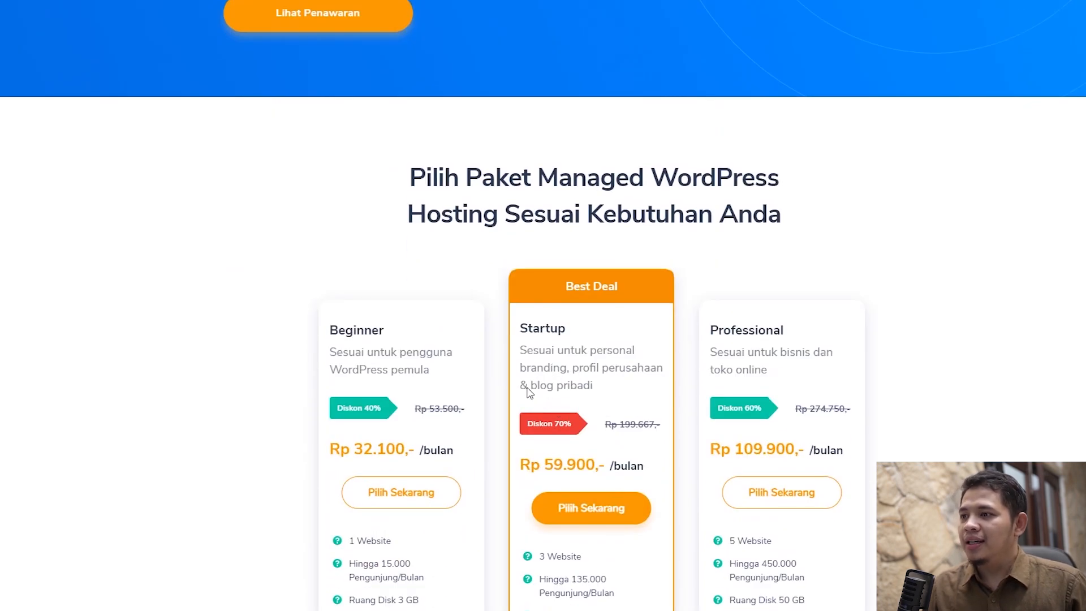
{"action": "scroll", "coordinate": [501, 382], "scroll_direction": "down", "scroll_amount": 1}
{"action": "scroll", "coordinate": [501, 385], "scroll_direction": "down", "scroll_amount": 2}
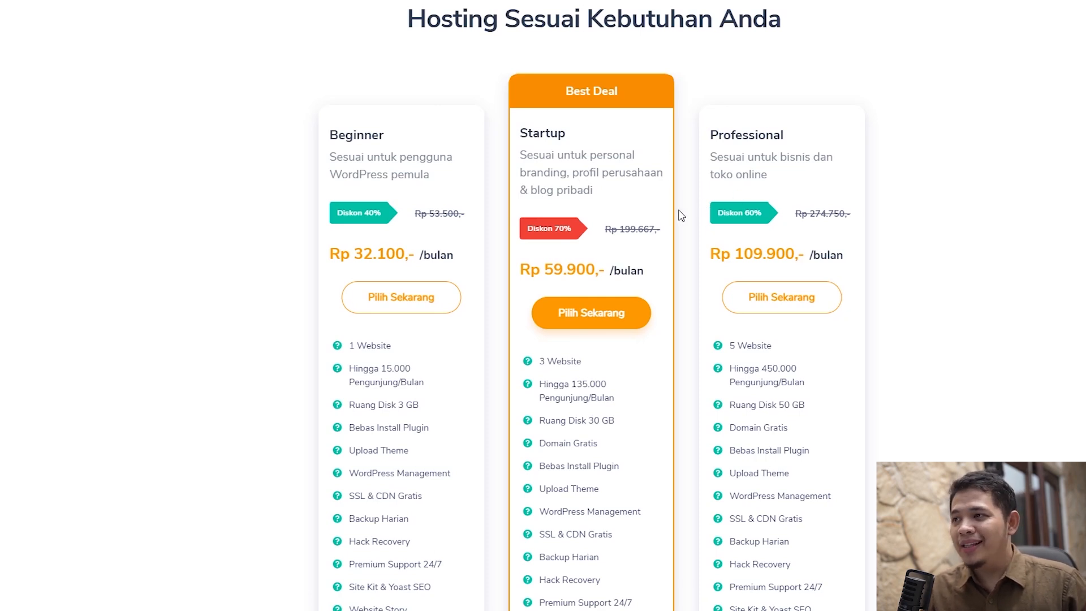
{"action": "scroll", "coordinate": [682, 216], "scroll_direction": "down", "scroll_amount": 2}
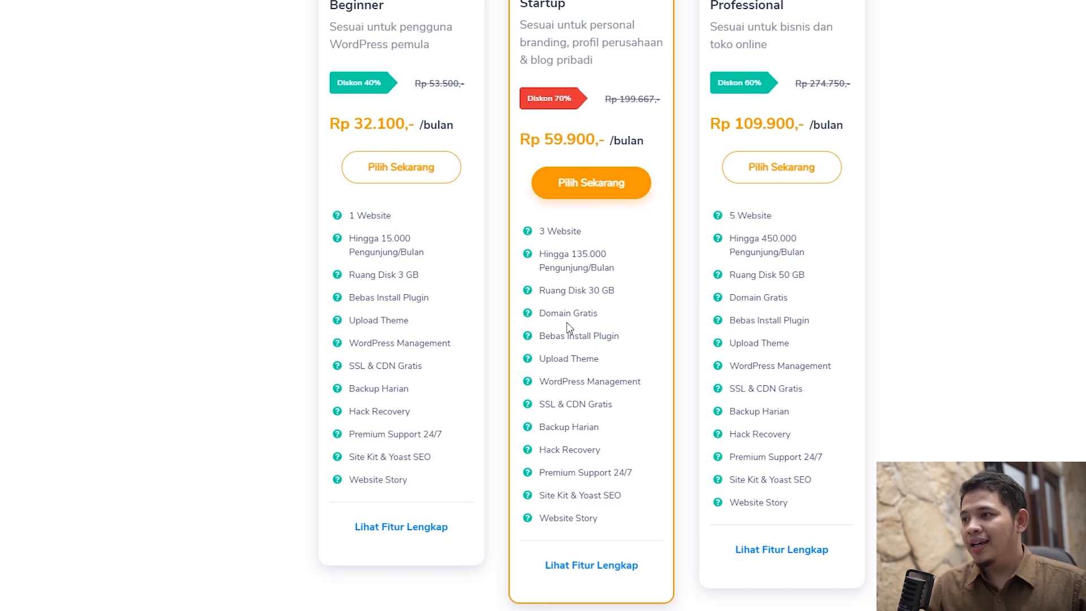
{"action": "left_click", "coordinate": [583, 190]}
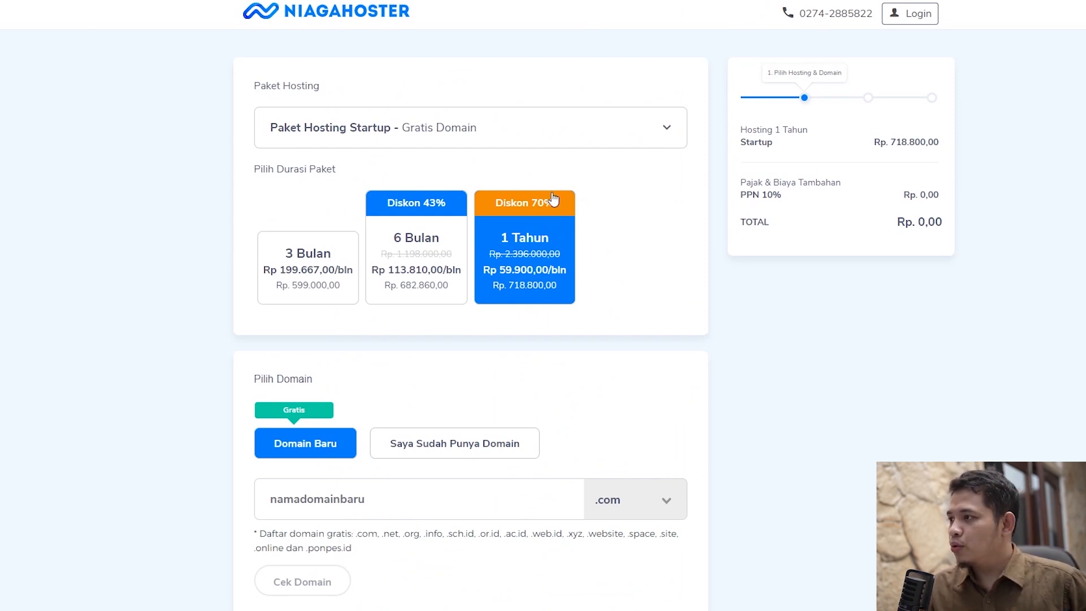
- Check the new domain yokobombdesain with the .com extension and add it to the cart with the one-year Startup hosting
{"action": "scroll", "coordinate": [654, 337], "scroll_direction": "down", "scroll_amount": 1}
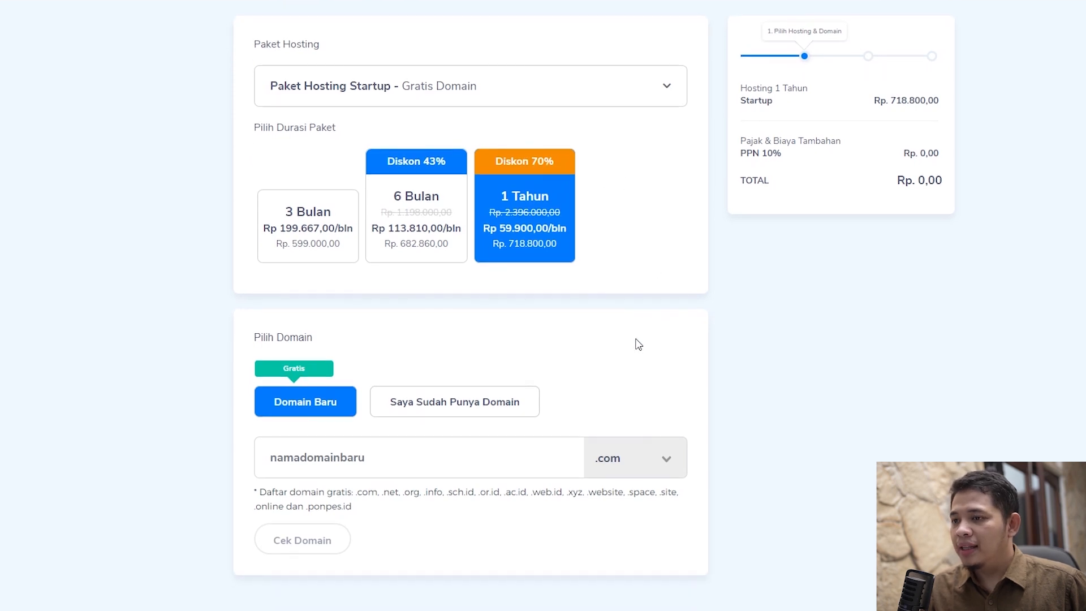
{"action": "left_click", "coordinate": [372, 461]}
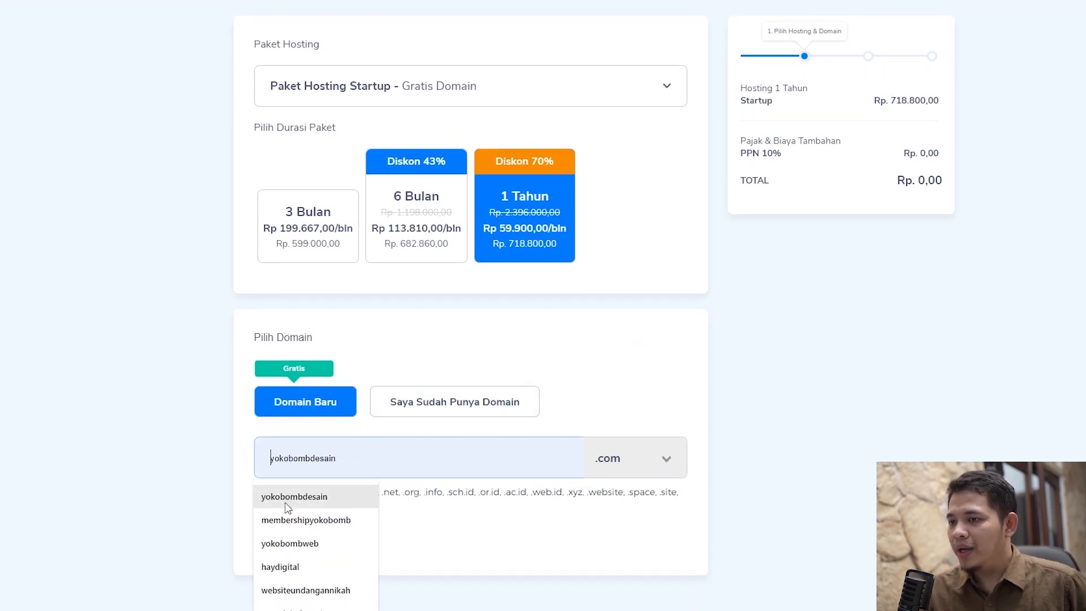
{"action": "left_click", "coordinate": [259, 493]}
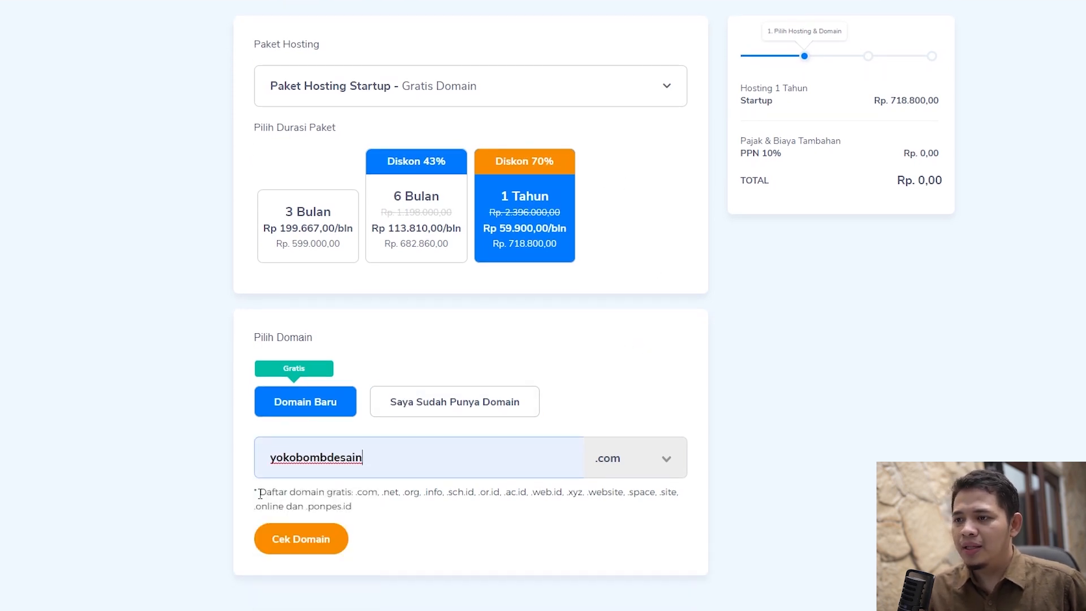
{"action": "left_click", "coordinate": [302, 540]}
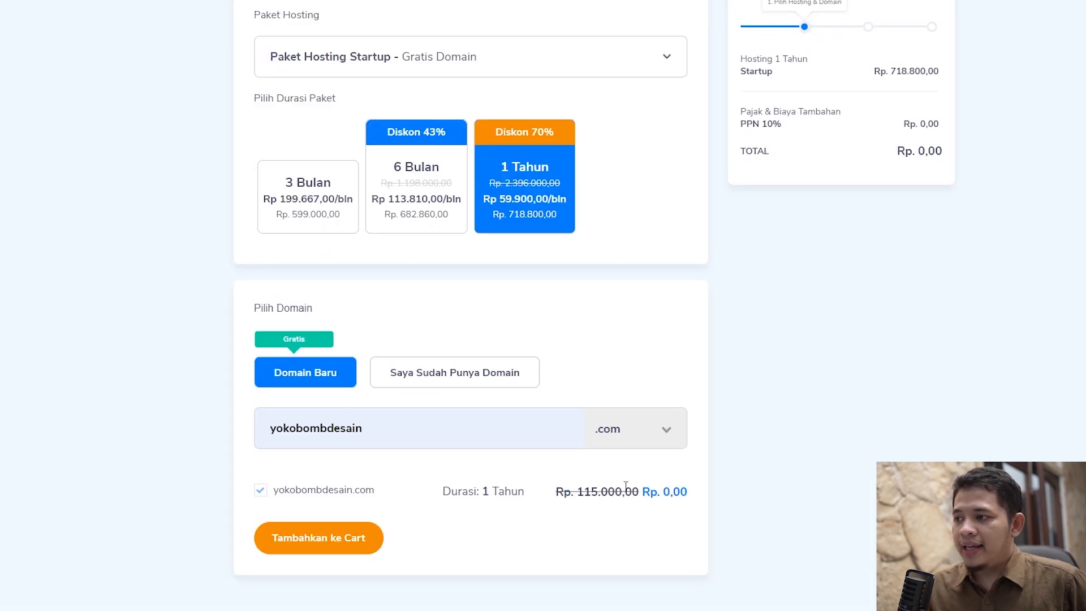
{"action": "left_click_drag", "start_coordinate": [650, 487], "coordinate": [680, 492]}
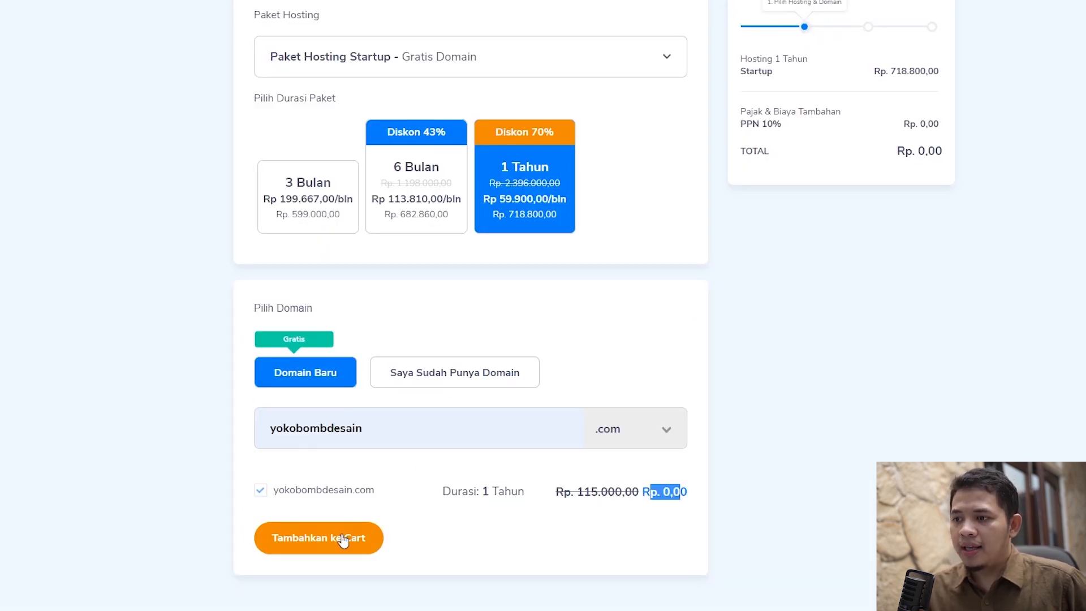
{"action": "left_click", "coordinate": [315, 542]}
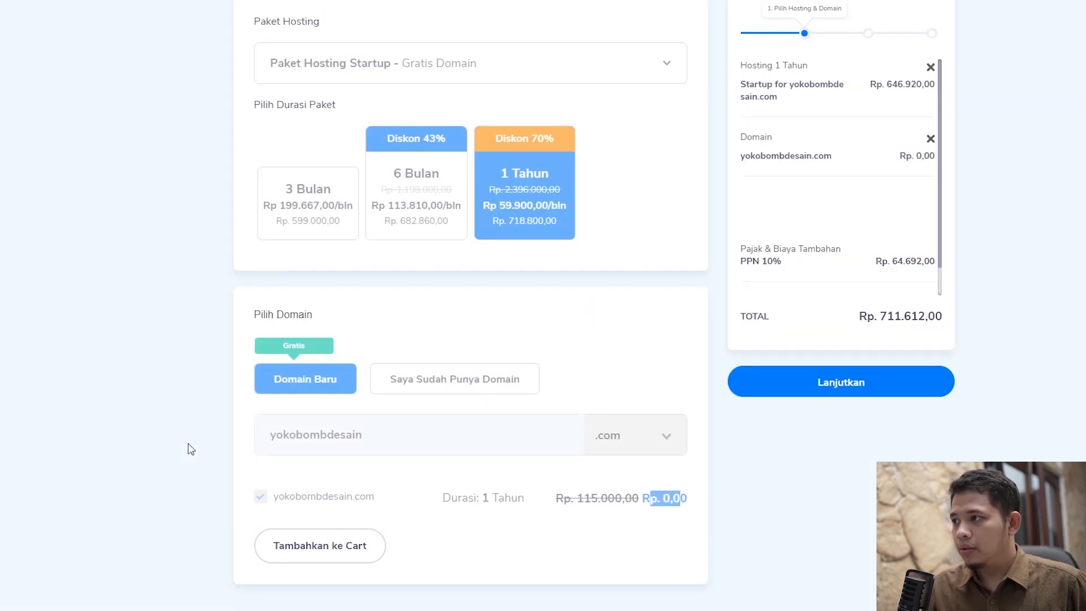
- Continue past the optional SSL and WHOIS features to the payment stage and apply the prefilled coupon code to the order
{"action": "left_click", "coordinate": [860, 365]}
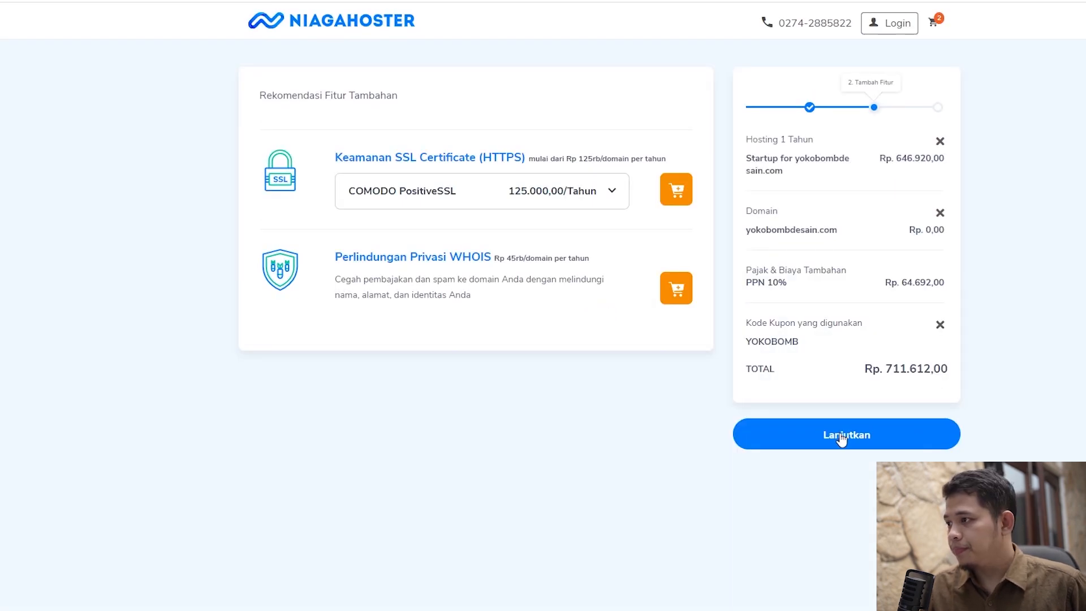
{"action": "left_click", "coordinate": [842, 436]}
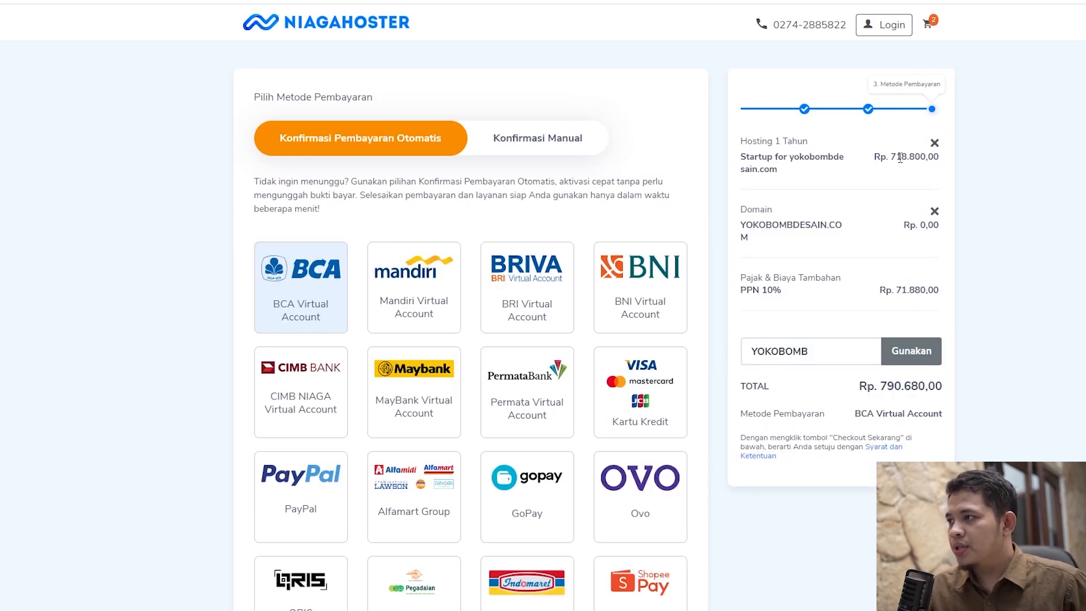
{"action": "left_click_drag", "start_coordinate": [899, 157], "coordinate": [914, 157]}
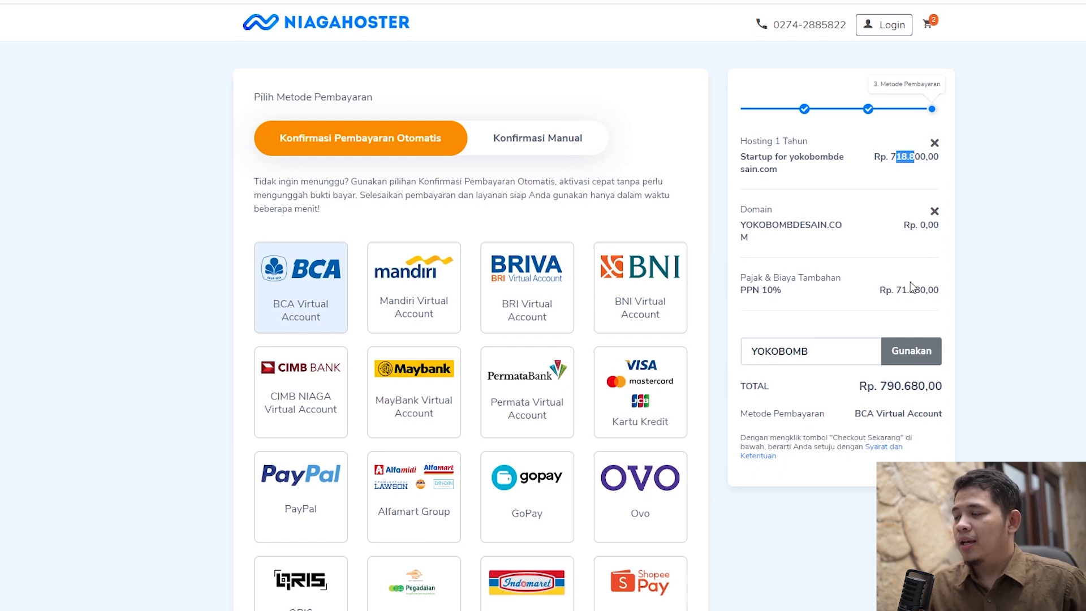
{"action": "left_click_drag", "start_coordinate": [754, 290], "coordinate": [786, 291]}
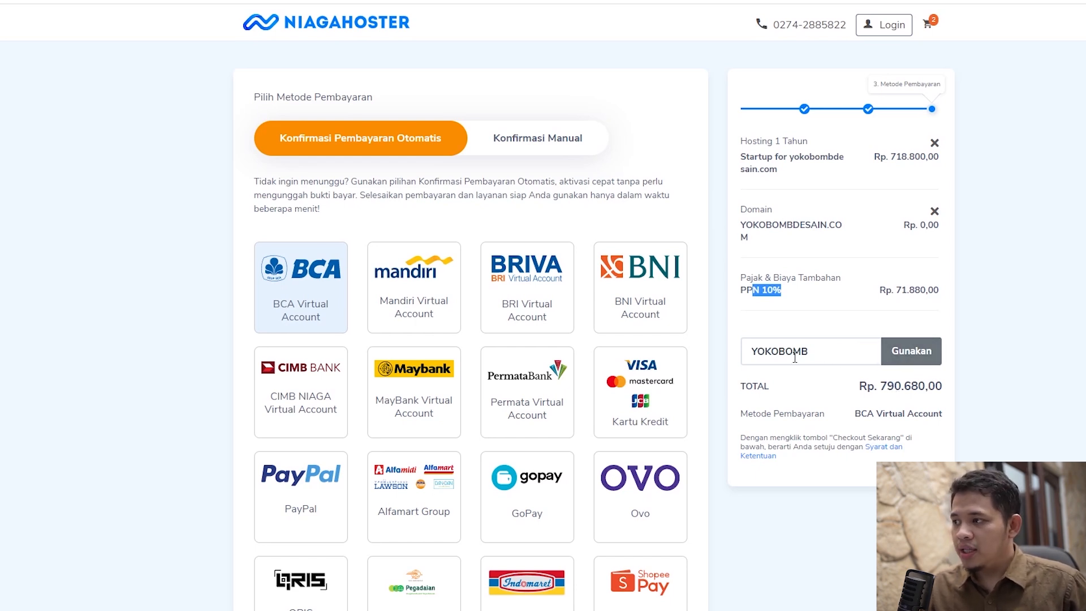
{"action": "left_click", "coordinate": [907, 357]}
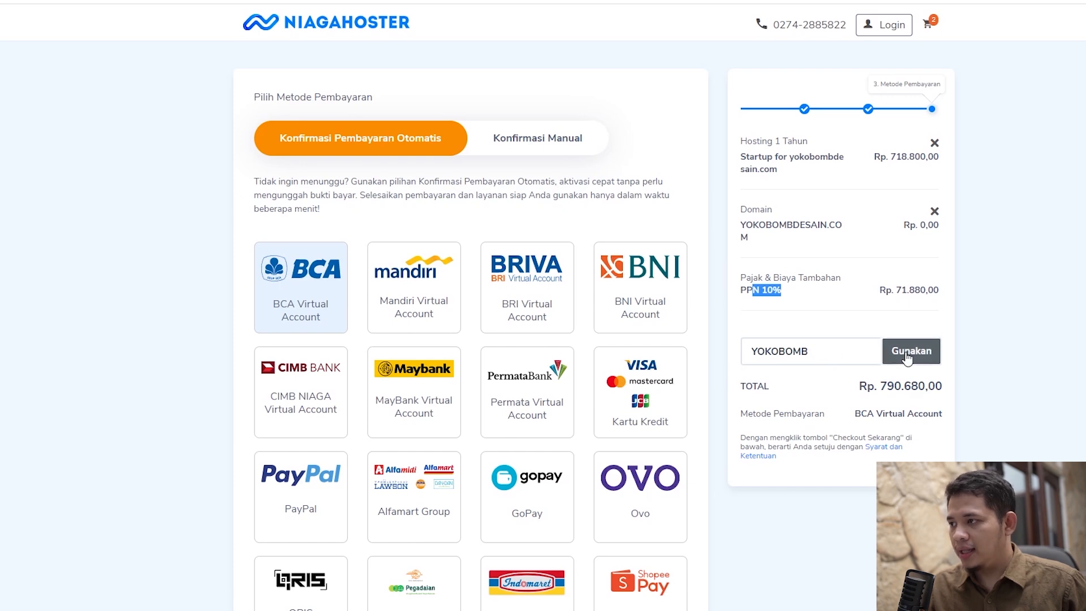
{"action": "left_click_drag", "start_coordinate": [880, 387], "coordinate": [912, 388]}
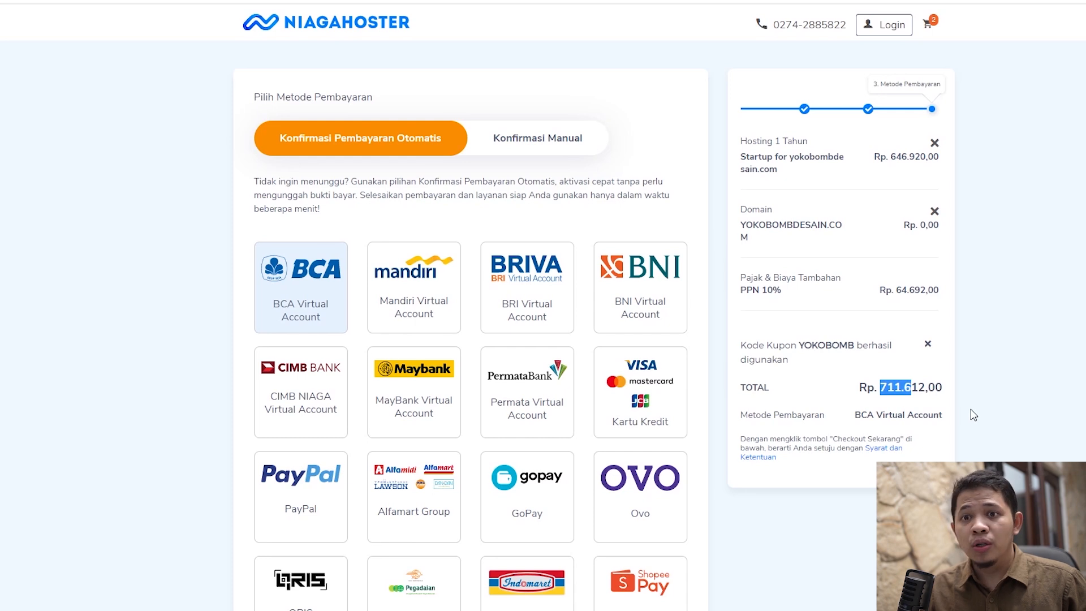
{"action": "left_click", "coordinate": [991, 393]}
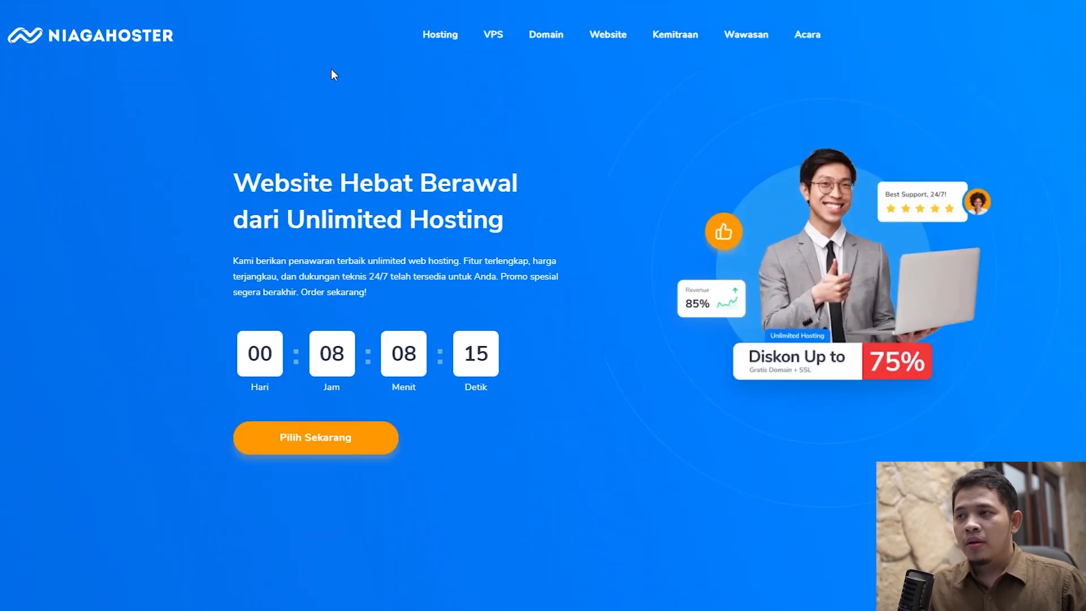
- Switch to the WordPress dashboard and search the plugins available to add for "premium addon elementor"
{"action": "mouse_move", "coordinate": [451, 36]}
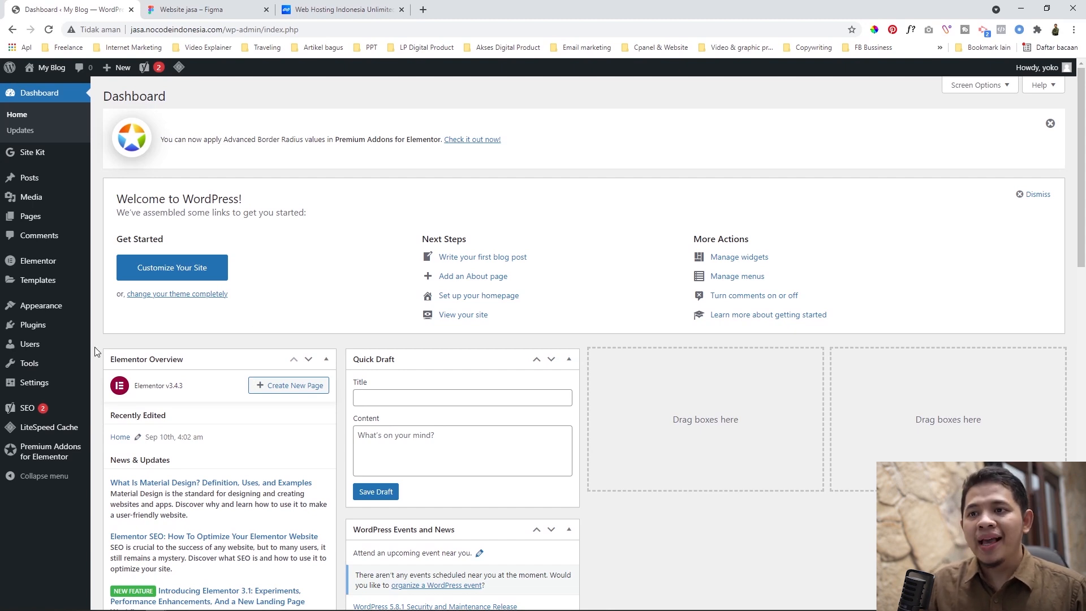
{"action": "mouse_move", "coordinate": [30, 334]}
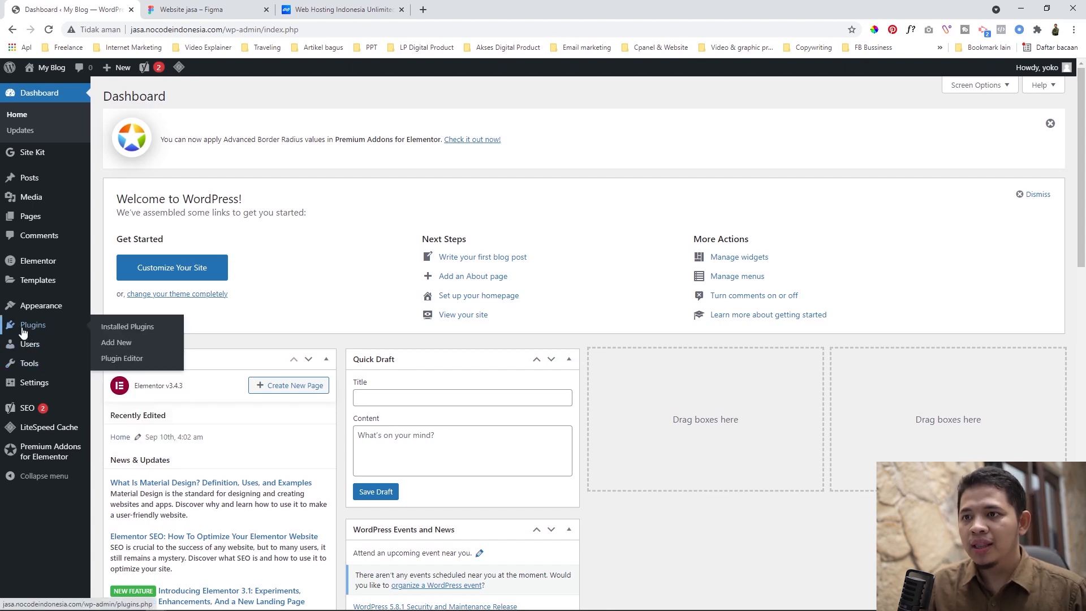
{"action": "left_click", "coordinate": [28, 333]}
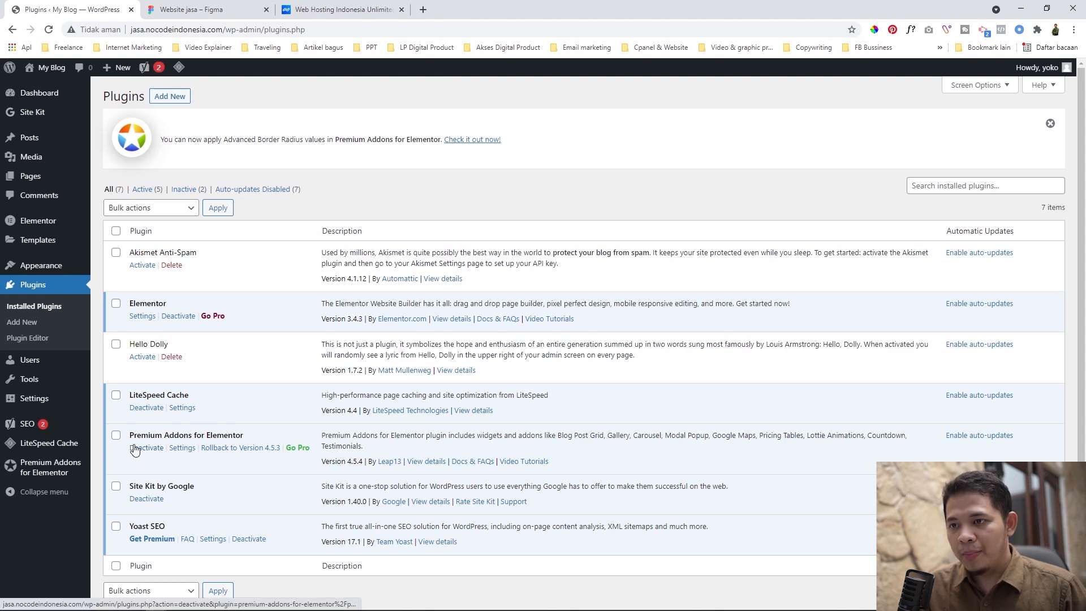
{"action": "left_click", "coordinate": [167, 97]}
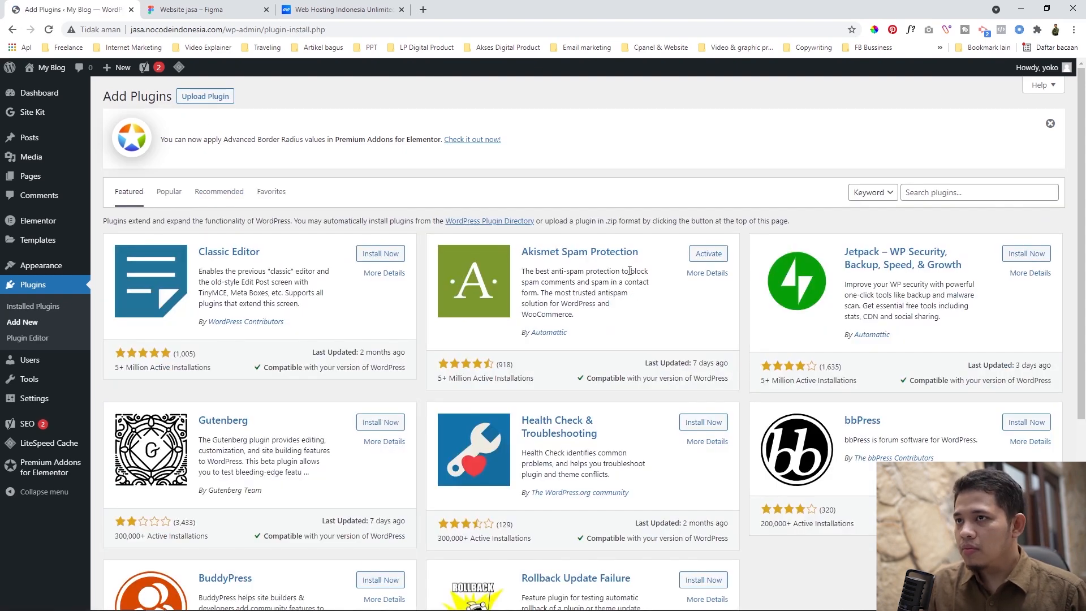
{"action": "left_click", "coordinate": [931, 193]}
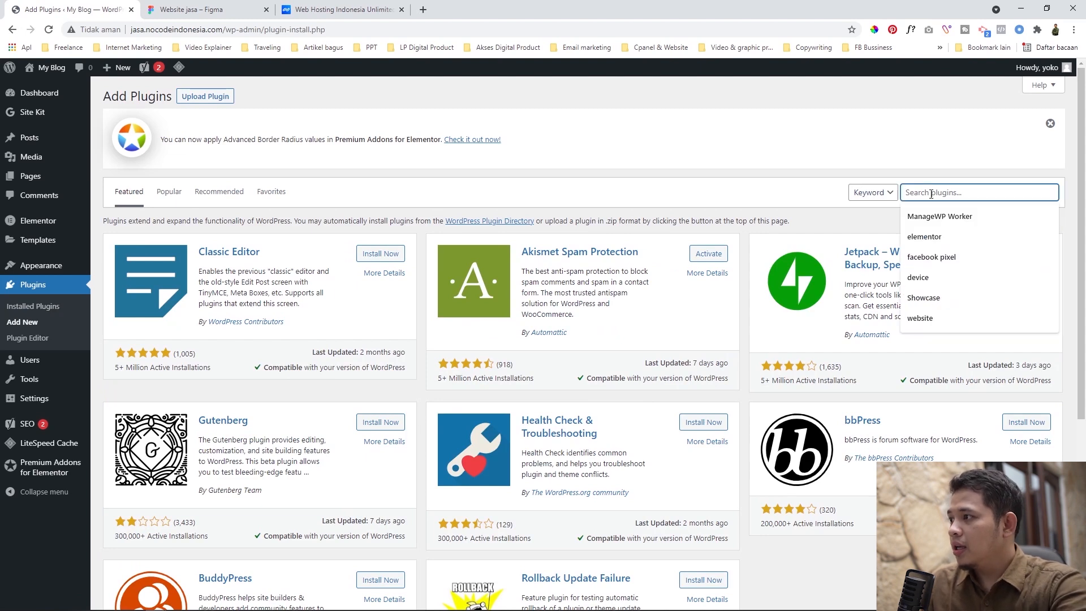
{"action": "type", "text": "premium addon elementor"}
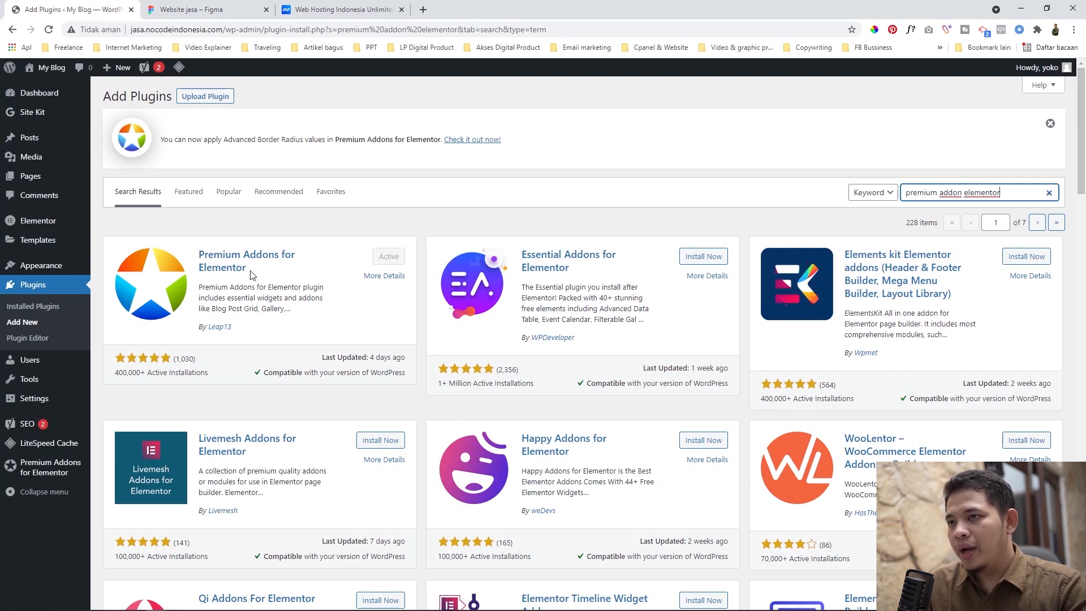
{"action": "left_click_drag", "start_coordinate": [248, 270], "coordinate": [204, 256]}
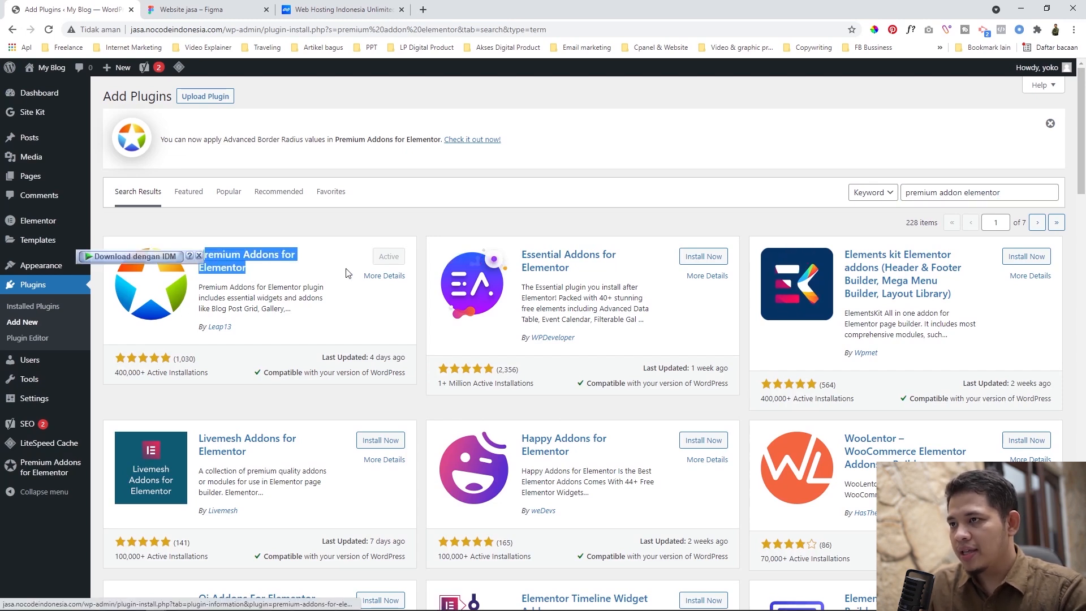
{"action": "left_click", "coordinate": [352, 247]}
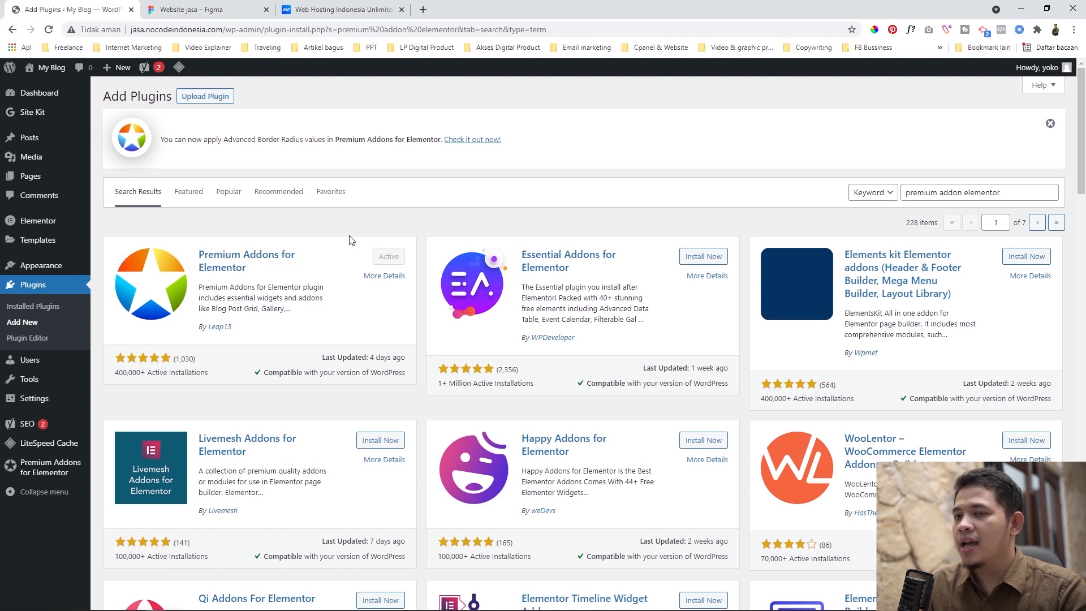
- Go to the site's list of pages and open the Home page for editing with Elementor
{"action": "mouse_move", "coordinate": [32, 179]}
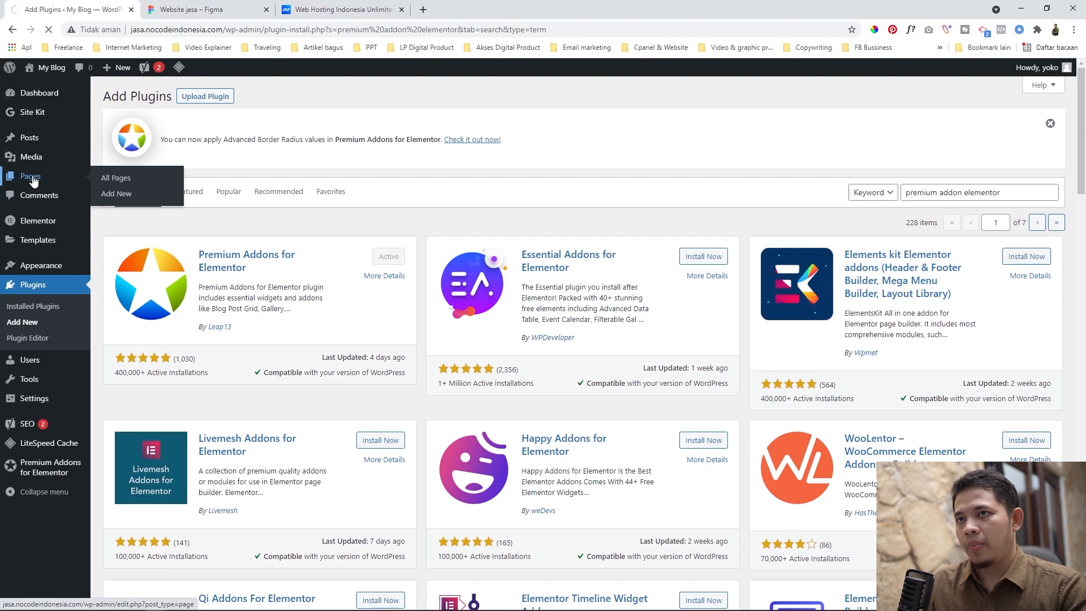
{"action": "left_click", "coordinate": [33, 179]}
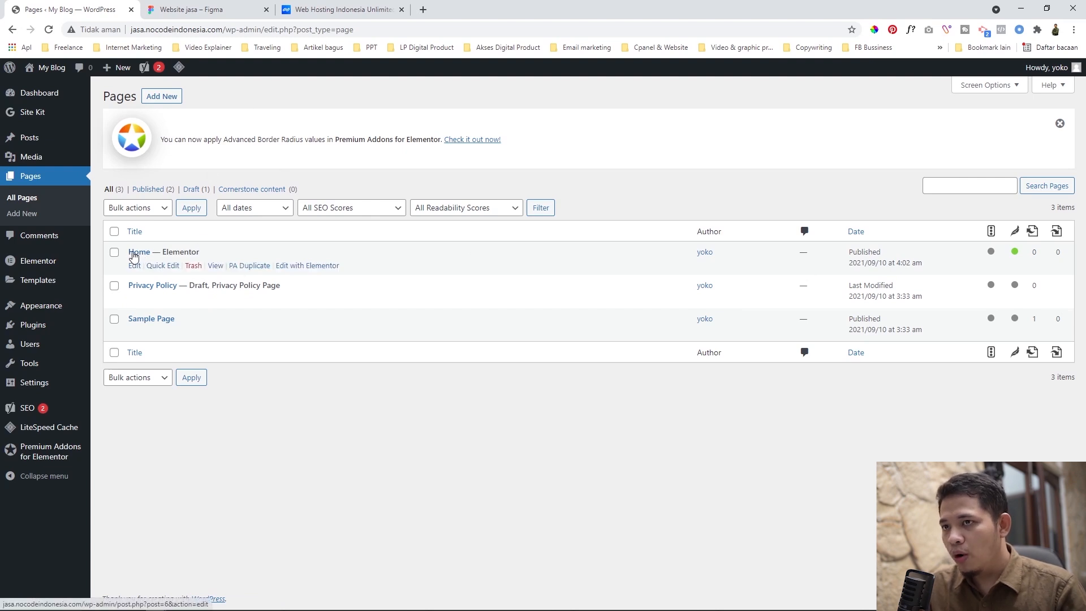
{"action": "left_click", "coordinate": [301, 270]}
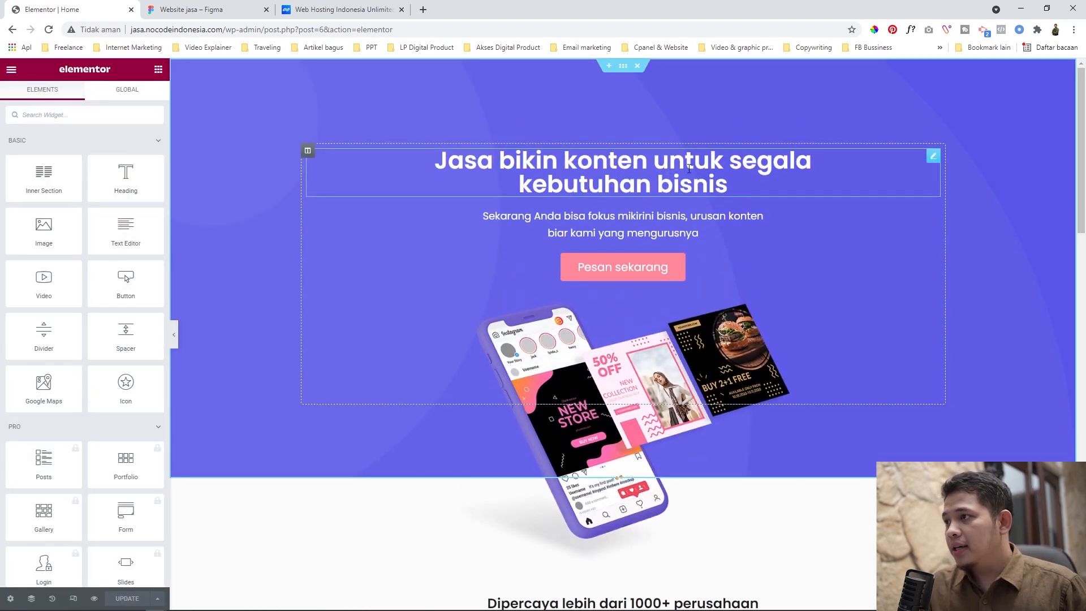
- Check the portfolio section in the Figma design and insert the three-column Premium Grid template from Image Galleries / Accordions at the page's end
{"action": "left_click_drag", "start_coordinate": [1076, 173], "coordinate": [1077, 517]}
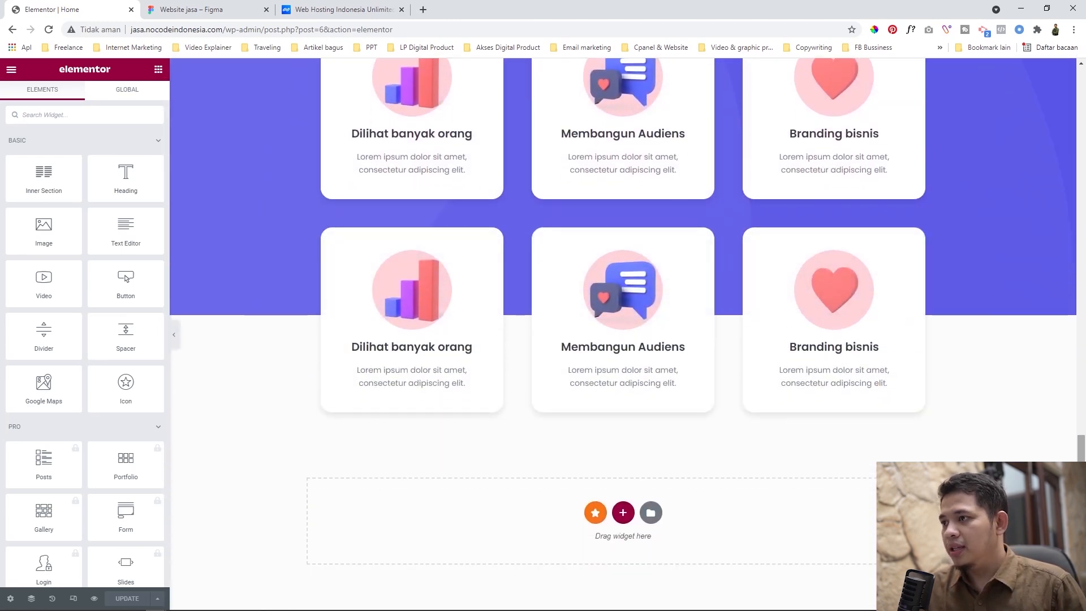
{"action": "mouse_move", "coordinate": [1080, 462]}
{"action": "left_mouse_down"}
{"action": "mouse_move", "coordinate": [1084, 281]}
{"action": "mouse_move", "coordinate": [1082, 461]}
{"action": "left_mouse_up"}
{"action": "left_click", "coordinate": [197, 7]}
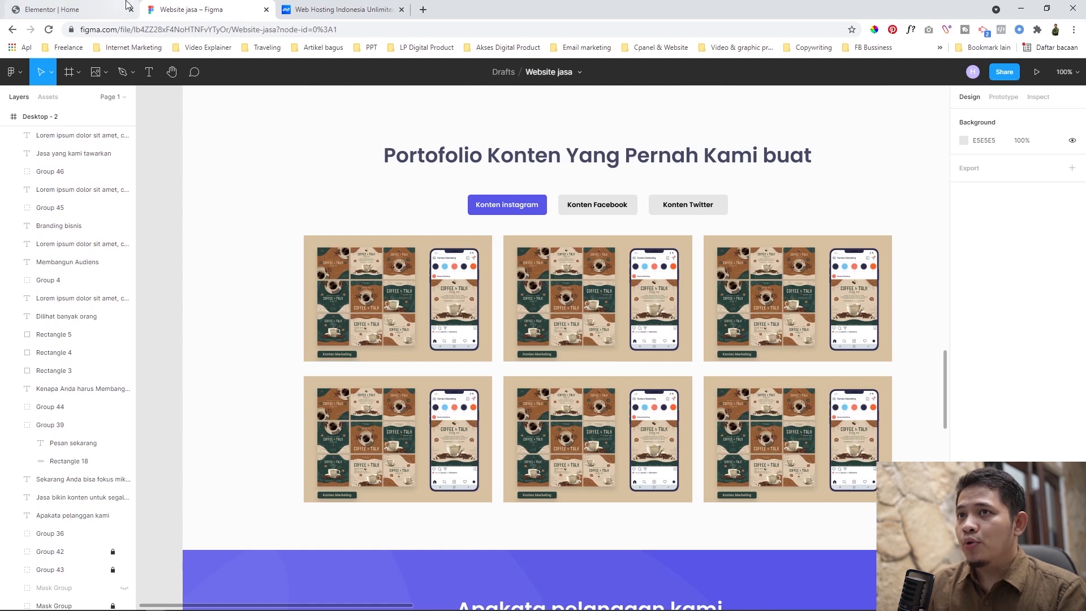
{"action": "left_click", "coordinate": [96, 5]}
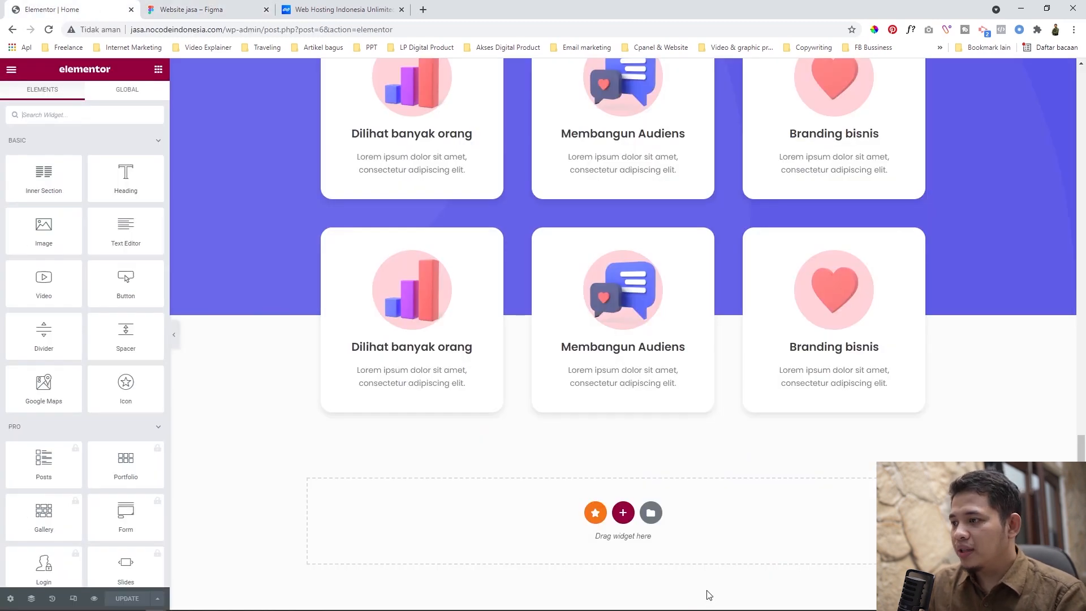
{"action": "left_click", "coordinate": [593, 517]}
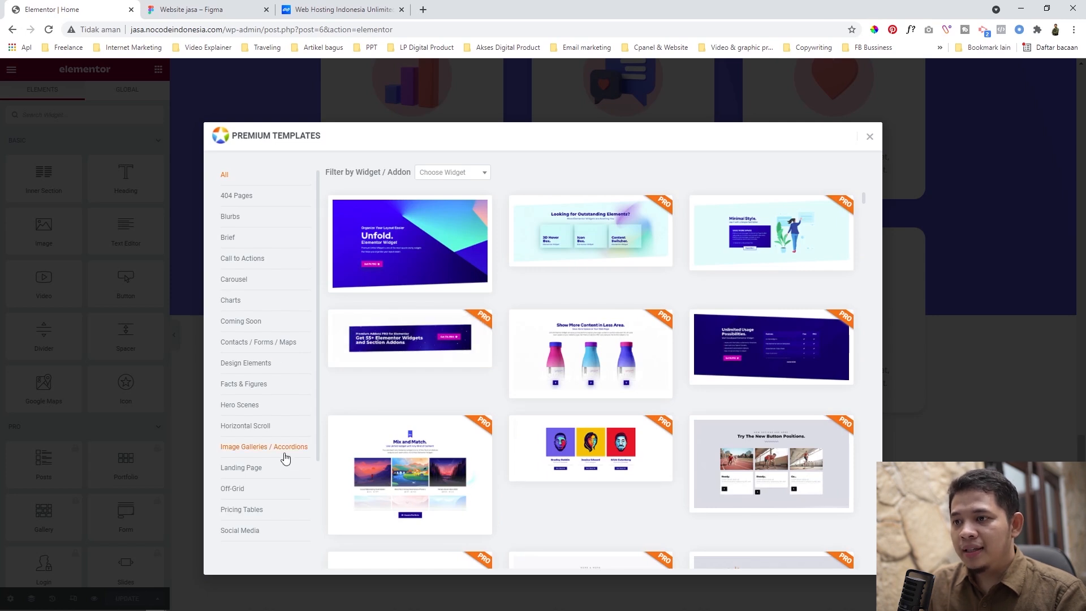
{"action": "left_click", "coordinate": [258, 453]}
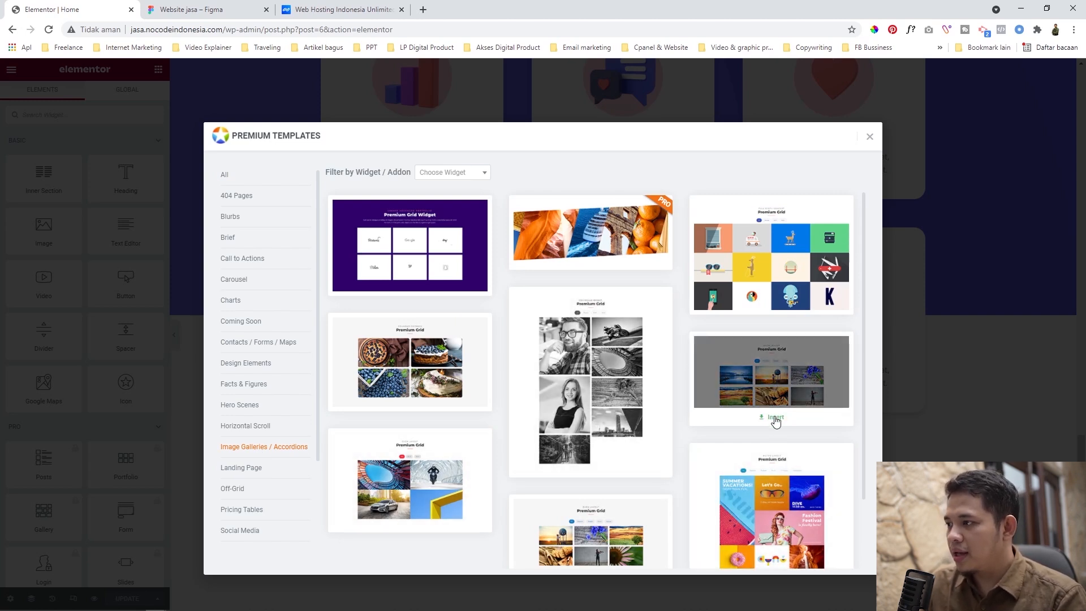
{"action": "left_click", "coordinate": [774, 417]}
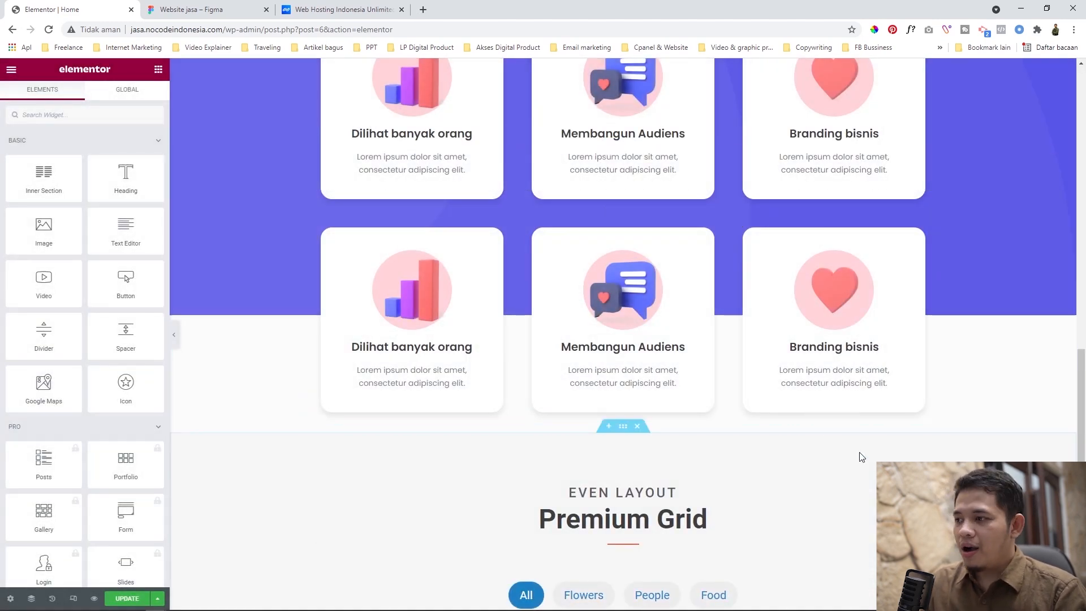
{"action": "scroll", "coordinate": [843, 339], "scroll_direction": "down", "scroll_amount": 4}
{"action": "scroll", "coordinate": [821, 375], "scroll_direction": "down", "scroll_amount": 3}
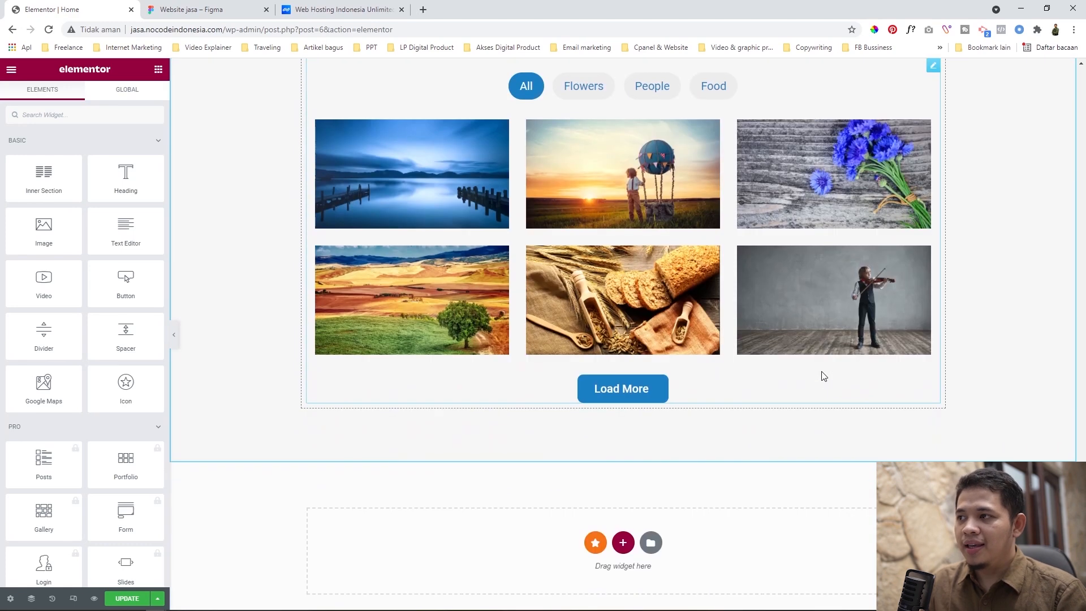
{"action": "scroll", "coordinate": [821, 371], "scroll_direction": "up", "scroll_amount": 1}
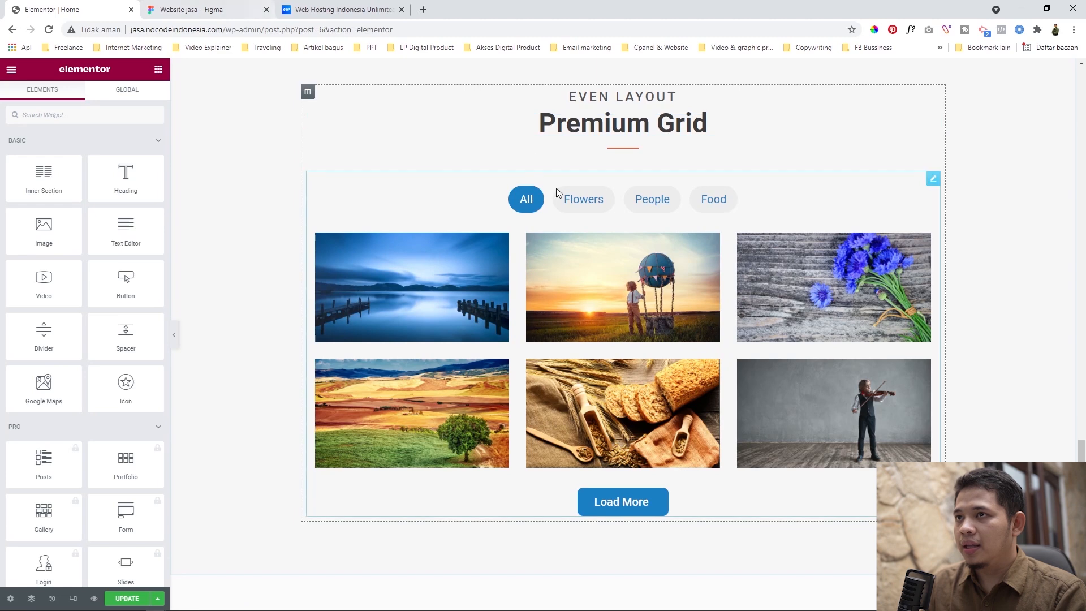
- Copy the heading "Portofolio Konten Yang Pernah Kami buat" from the Figma design and check its font settings
{"action": "left_click", "coordinate": [243, 5]}
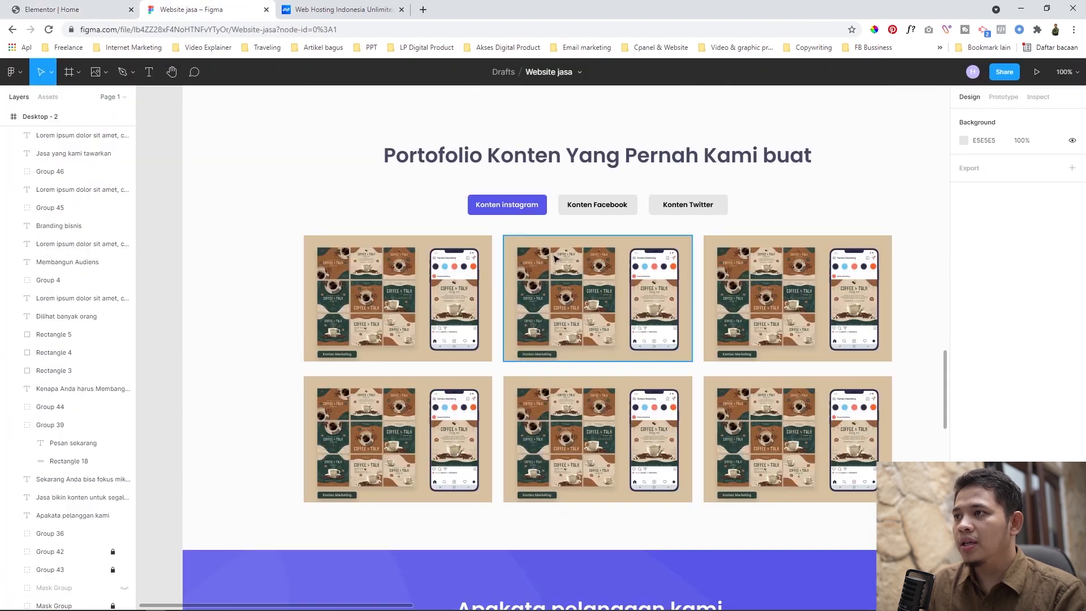
{"action": "double_click", "coordinate": [499, 164]}
{"action": "key", "text": "ctrl+c"}
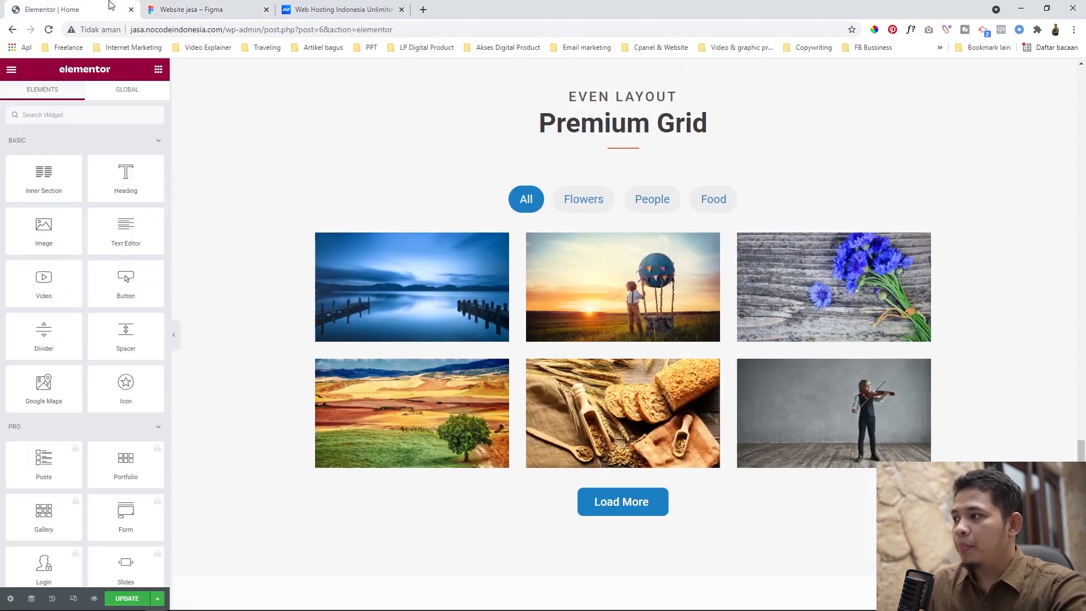
{"action": "left_click", "coordinate": [113, 9]}
{"action": "left_click", "coordinate": [192, 7]}
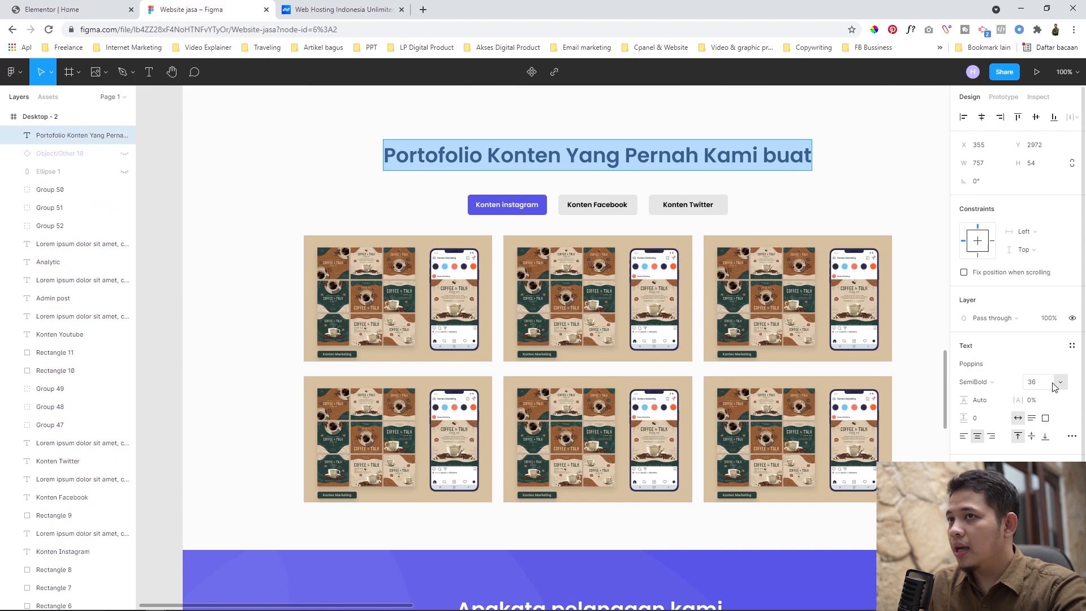
{"action": "left_click", "coordinate": [19, 4]}
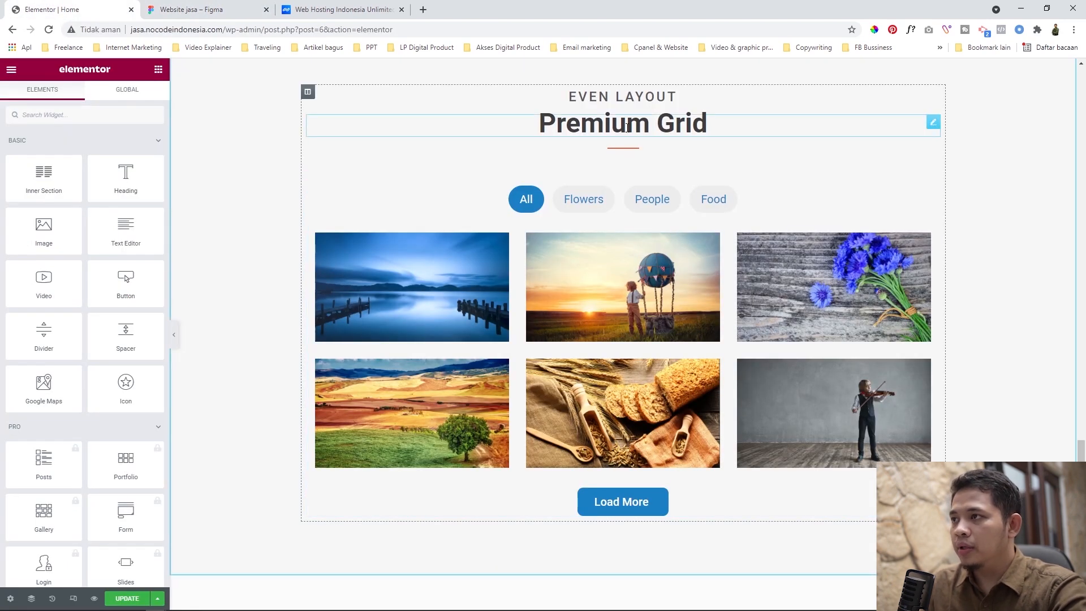
- Replace the text of the "Premium Grid" heading with "Portofolio Konten Yang Pernah Kami buat"
{"action": "left_click", "coordinate": [928, 119]}
{"action": "left_click", "coordinate": [68, 169]}
{"action": "key", "text": "ctrl+a"}
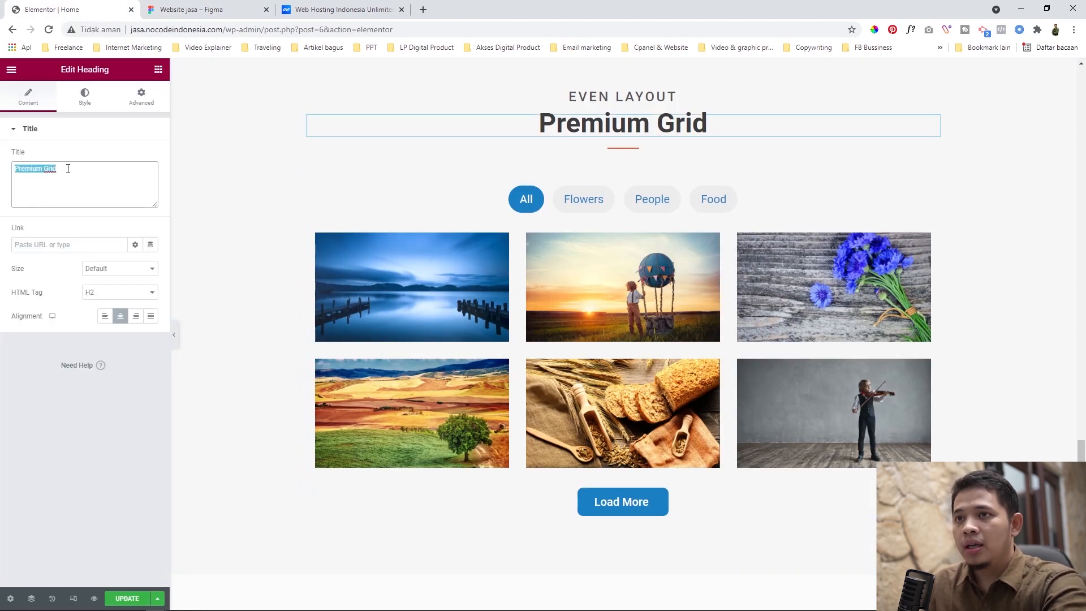
{"action": "key", "text": "ctrl+v"}
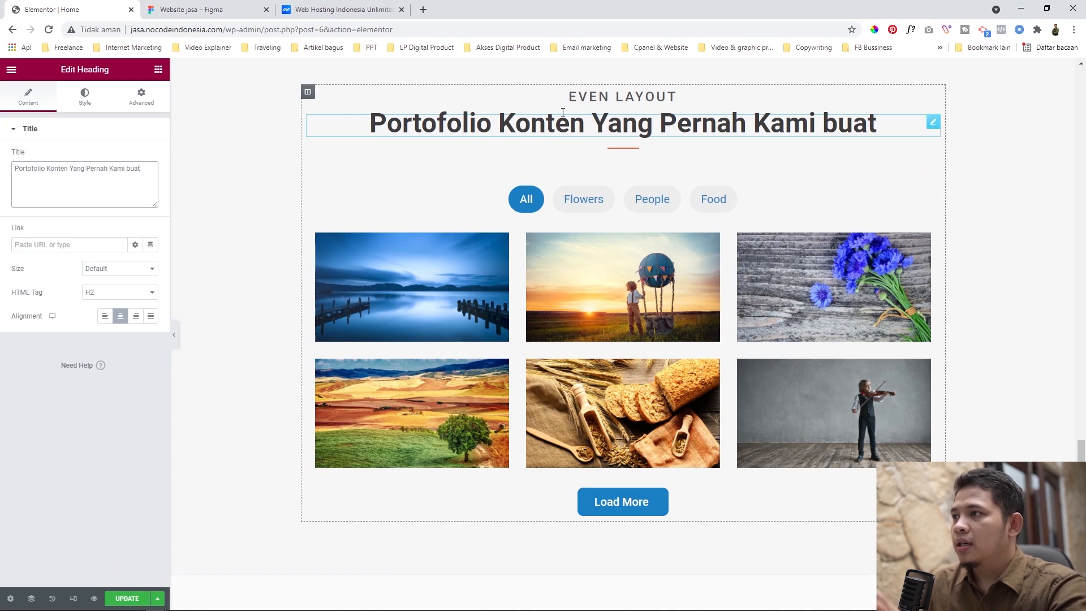
- Set the portfolio heading's typography to the Poppins font family at a size of 36 px
{"action": "left_click", "coordinate": [84, 96]}
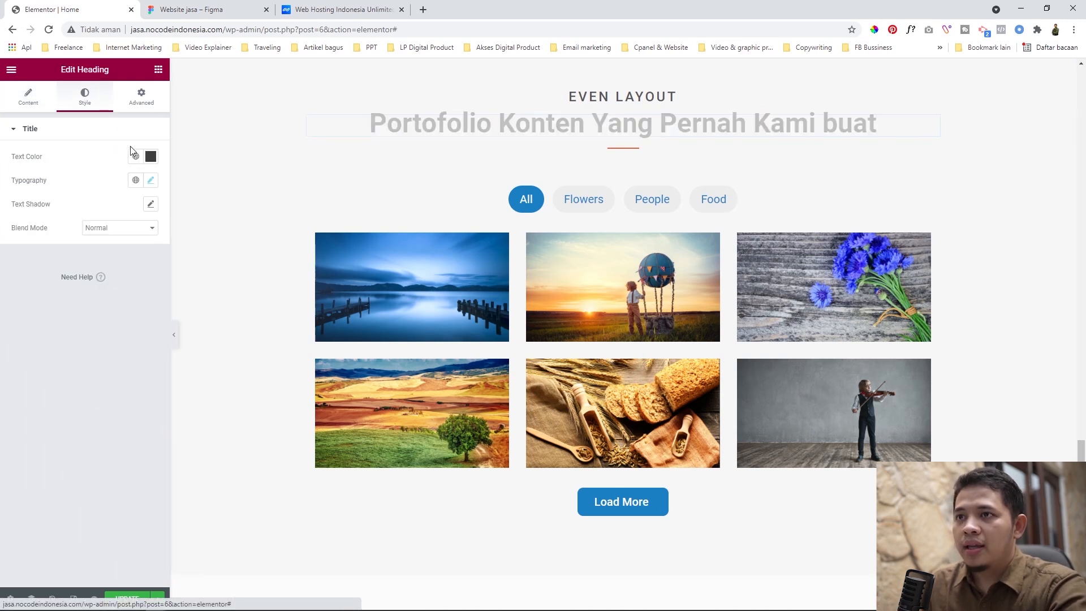
{"action": "left_click", "coordinate": [150, 180]}
{"action": "left_click", "coordinate": [108, 235]}
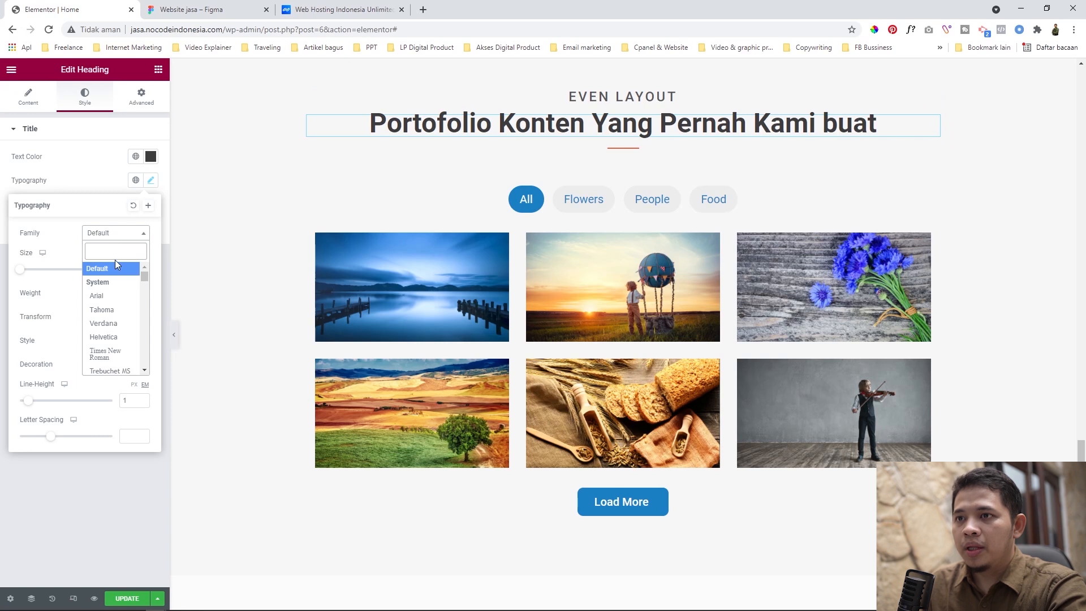
{"action": "type", "text": "pop"}
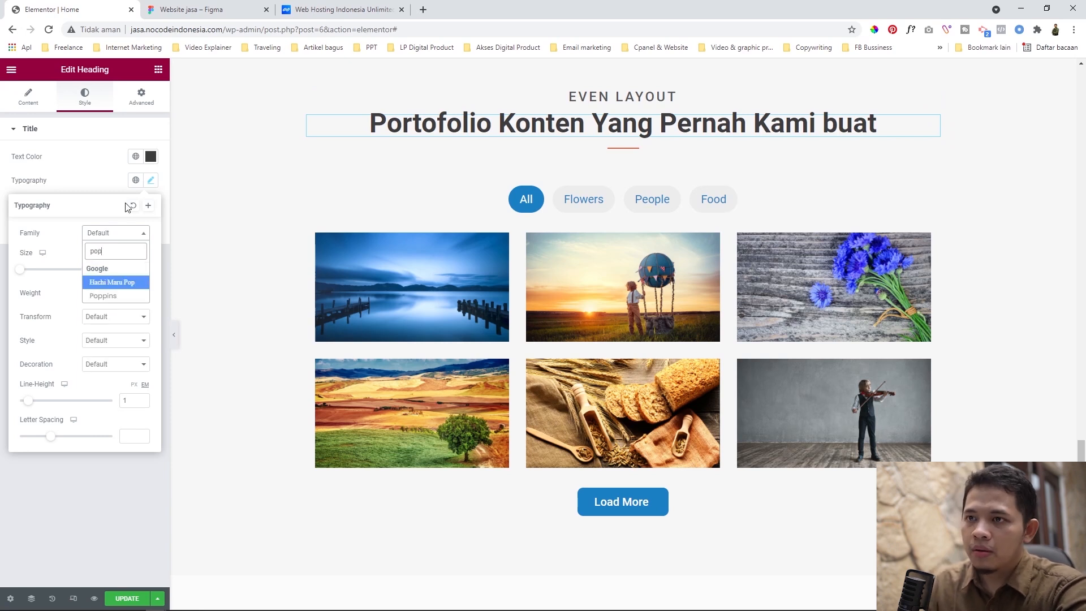
{"action": "left_click", "coordinate": [108, 295]}
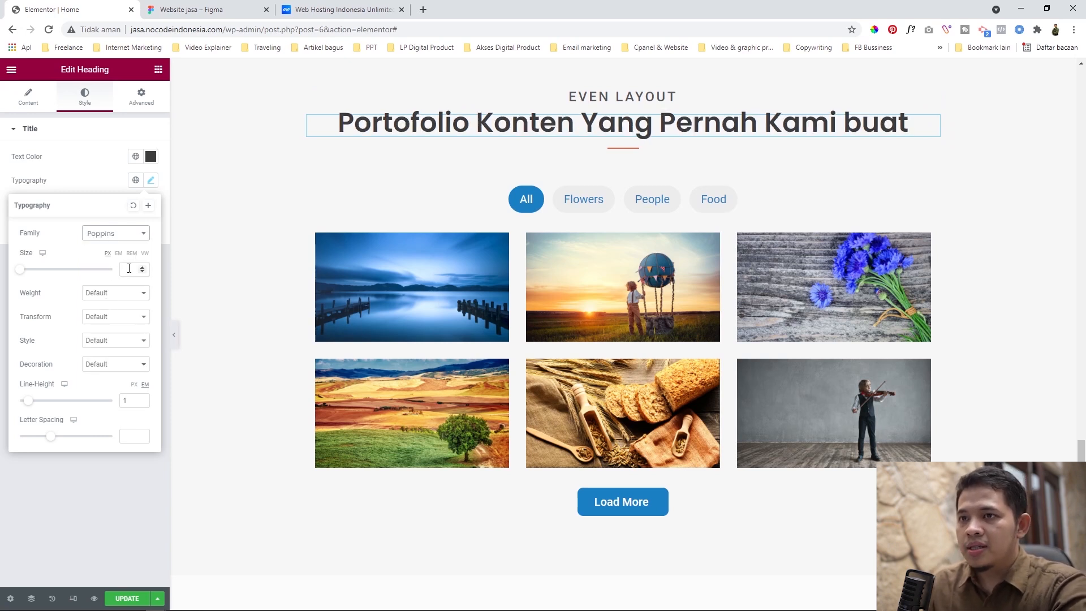
{"action": "left_click", "coordinate": [129, 269]}
{"action": "type", "text": "36"}
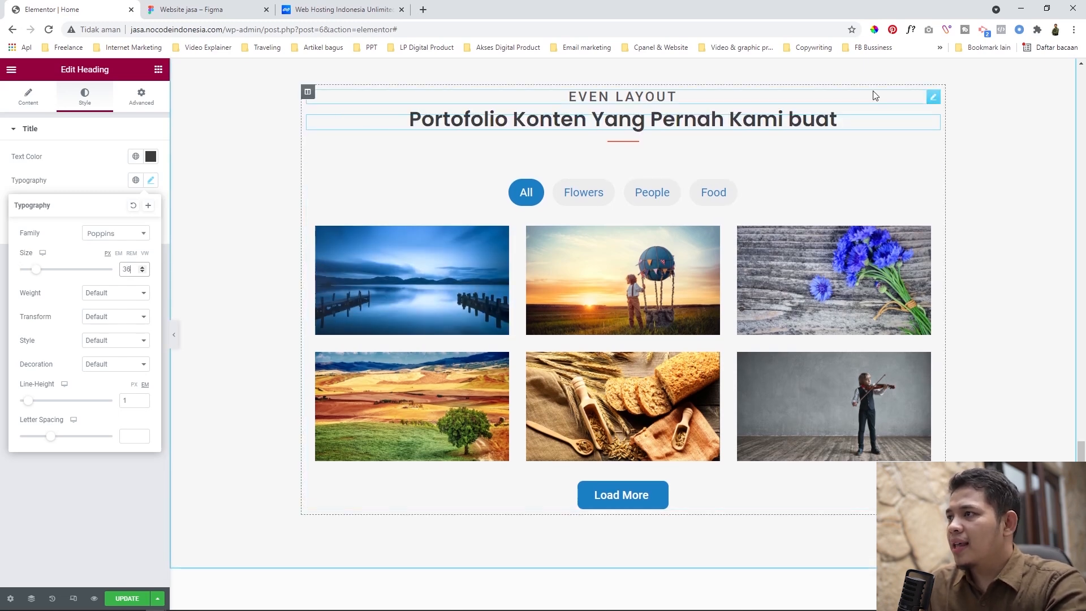
- Delete the "EVEN LAYOUT" subtitle and the divider line around the portfolio heading
{"action": "right_click", "coordinate": [929, 101]}
{"action": "left_click", "coordinate": [962, 263]}
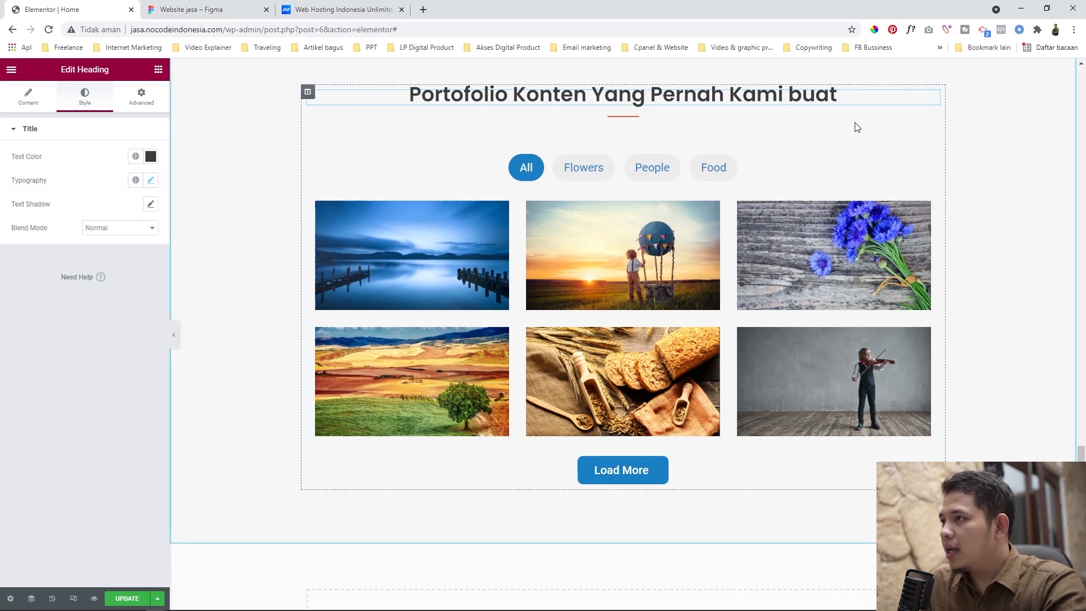
{"action": "right_click", "coordinate": [933, 123]}
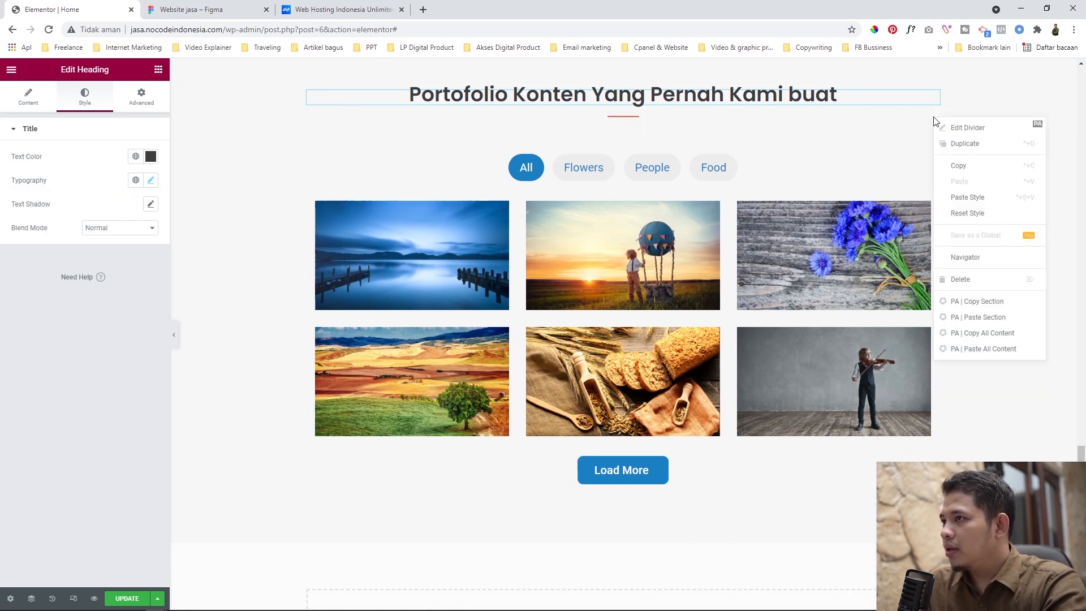
{"action": "left_click", "coordinate": [972, 280]}
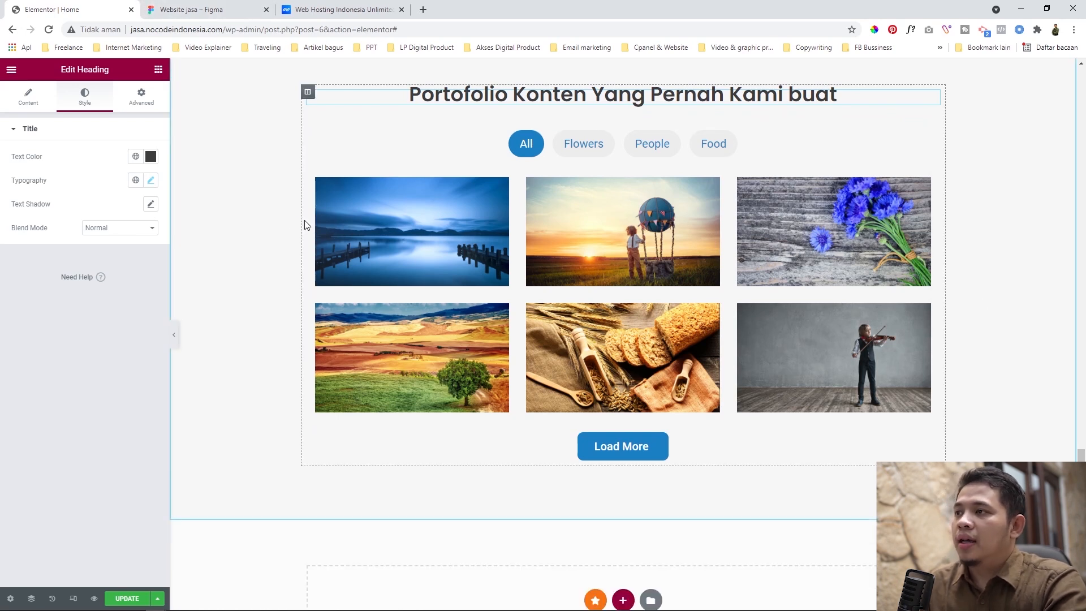
{"action": "scroll", "coordinate": [230, 200], "scroll_direction": "up", "scroll_amount": 1}
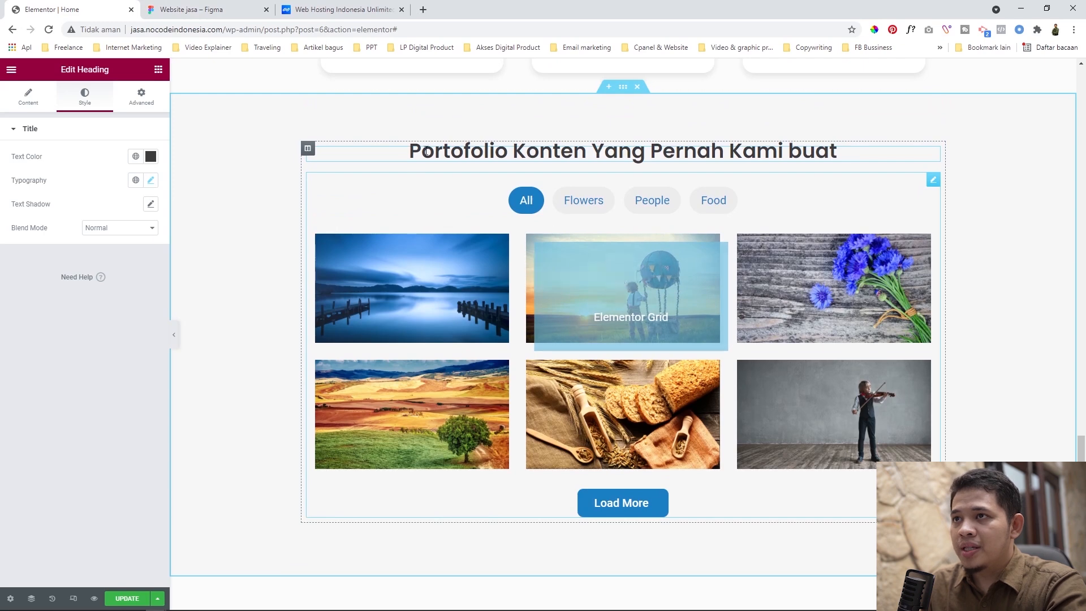
- Switch to the Figma design and examine the style of the Konten Instagram, Facebook and Twitter filter buttons
{"action": "left_click", "coordinate": [220, 6]}
{"action": "key", "text": "Escape"}
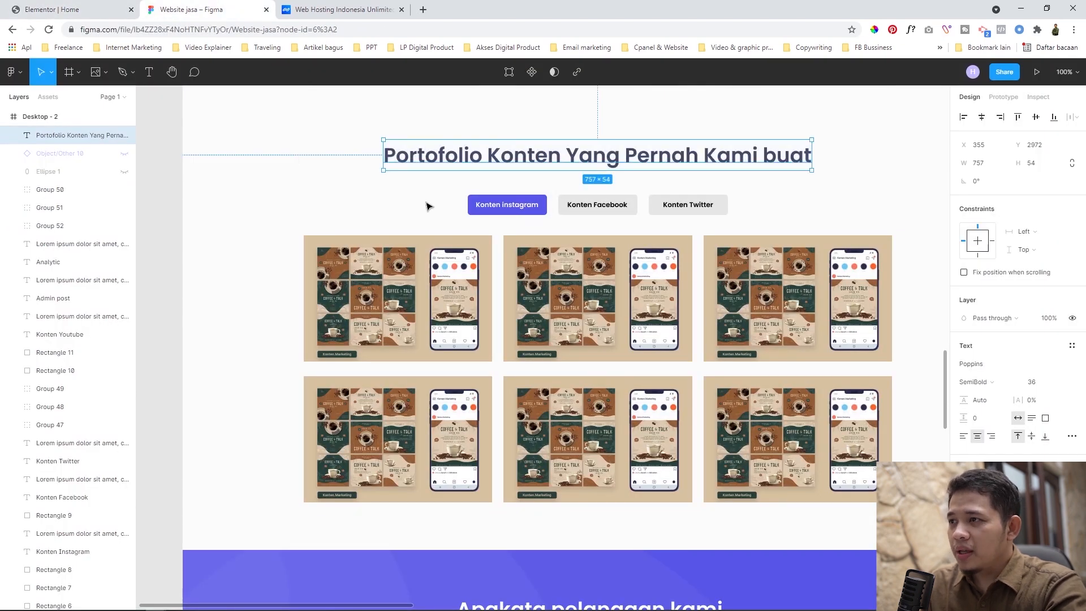
{"action": "left_click", "coordinate": [513, 215]}
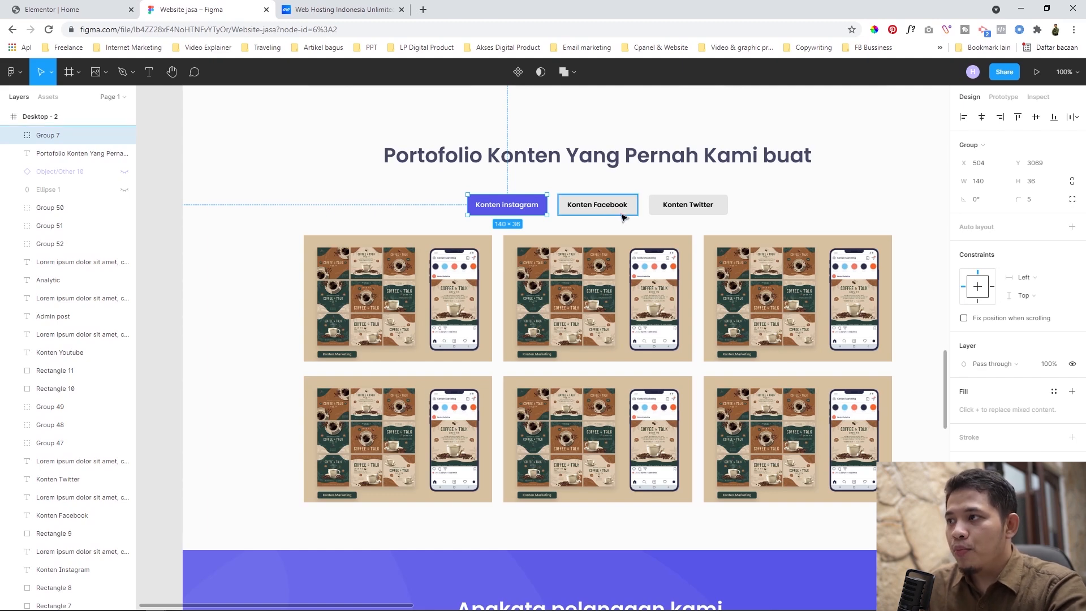
{"action": "left_click", "coordinate": [61, 6]}
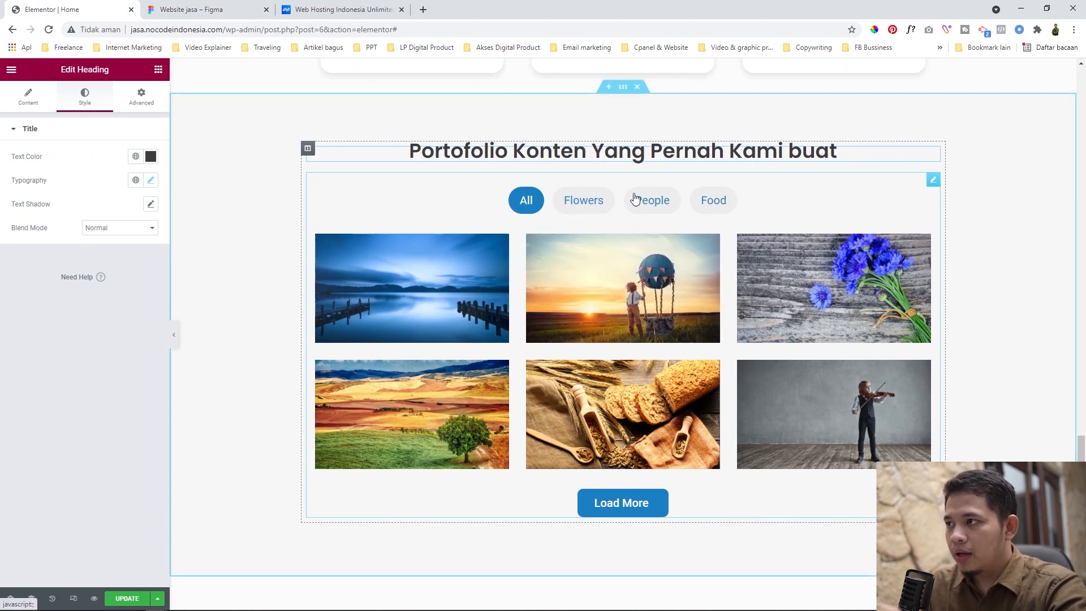
- Set the background color of the portfolio grid's active filter button to 5855E7
{"action": "left_click", "coordinate": [787, 199]}
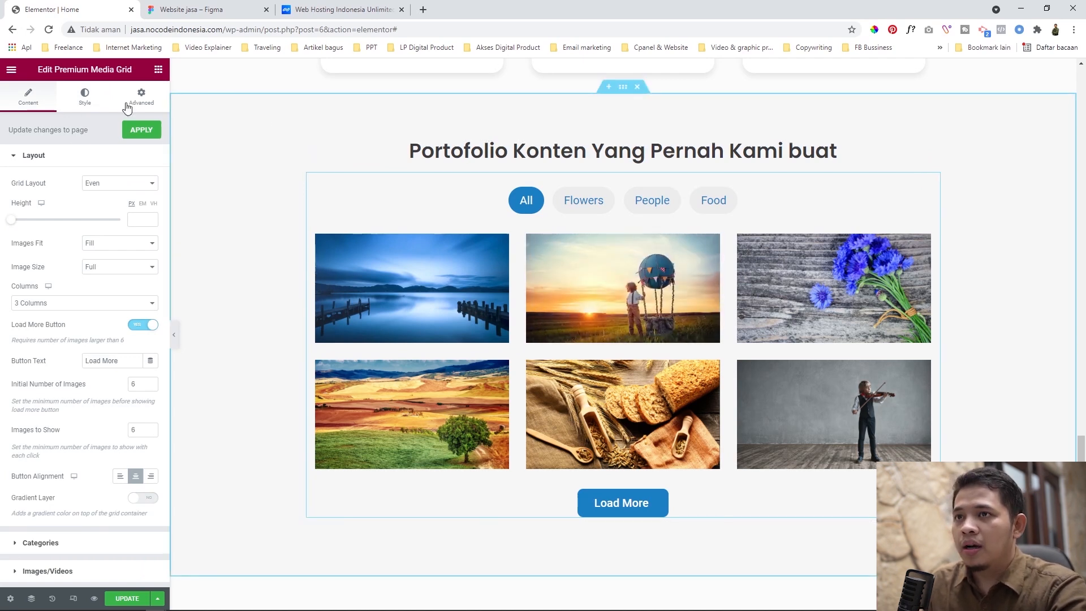
{"action": "left_click", "coordinate": [85, 100]}
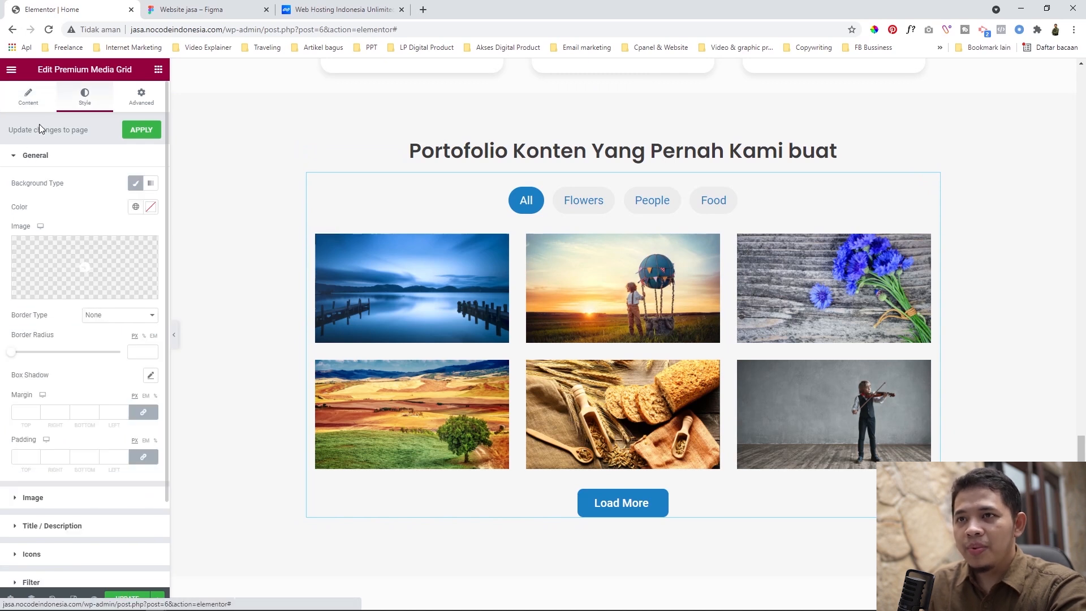
{"action": "left_click", "coordinate": [28, 157]}
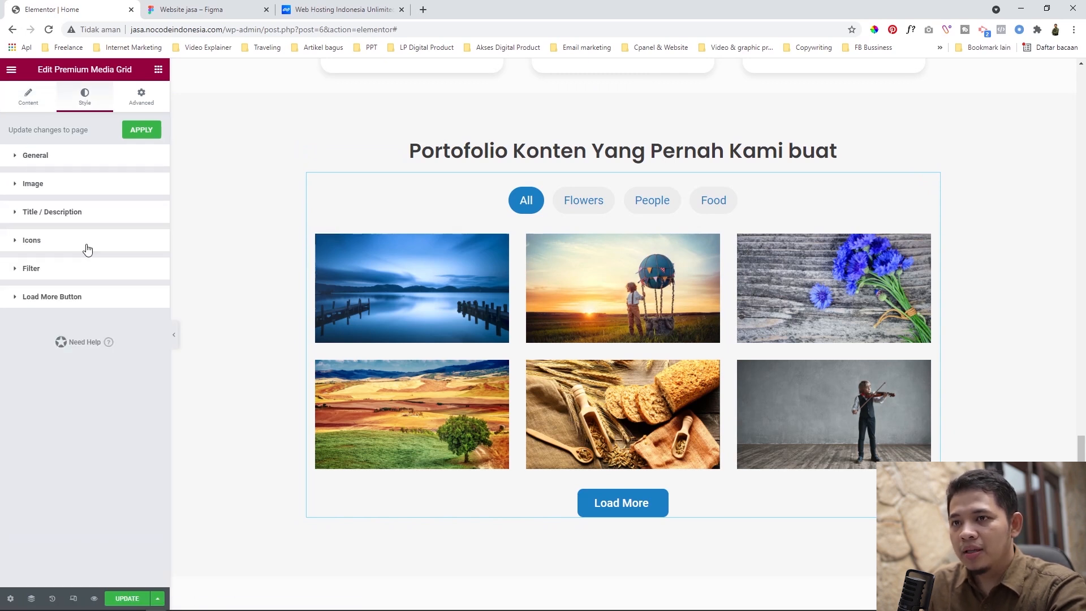
{"action": "left_click", "coordinate": [32, 277]}
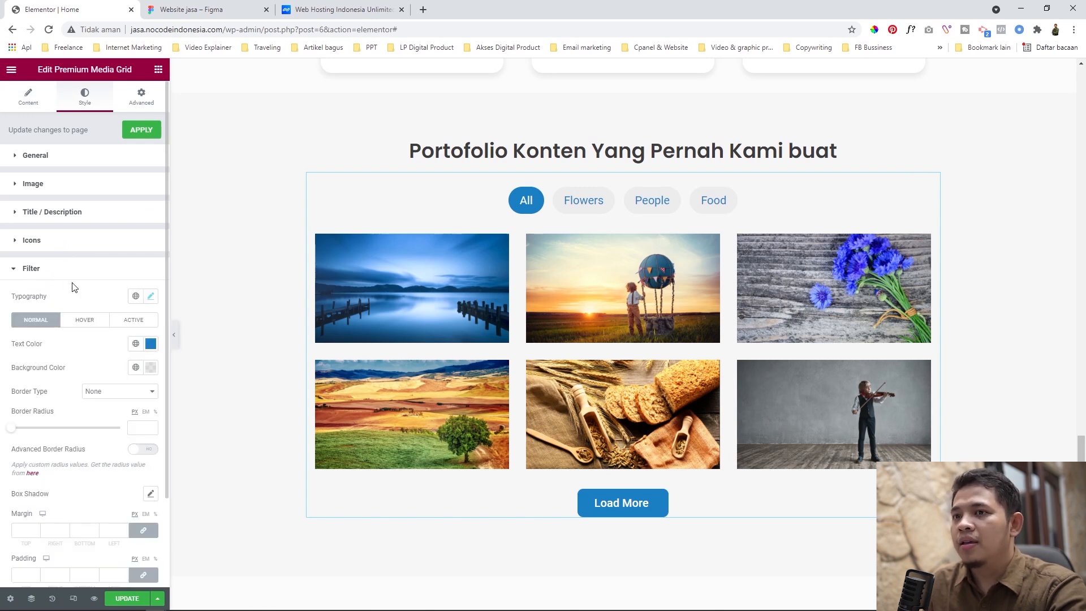
{"action": "scroll", "coordinate": [74, 284], "scroll_direction": "down", "scroll_amount": 1}
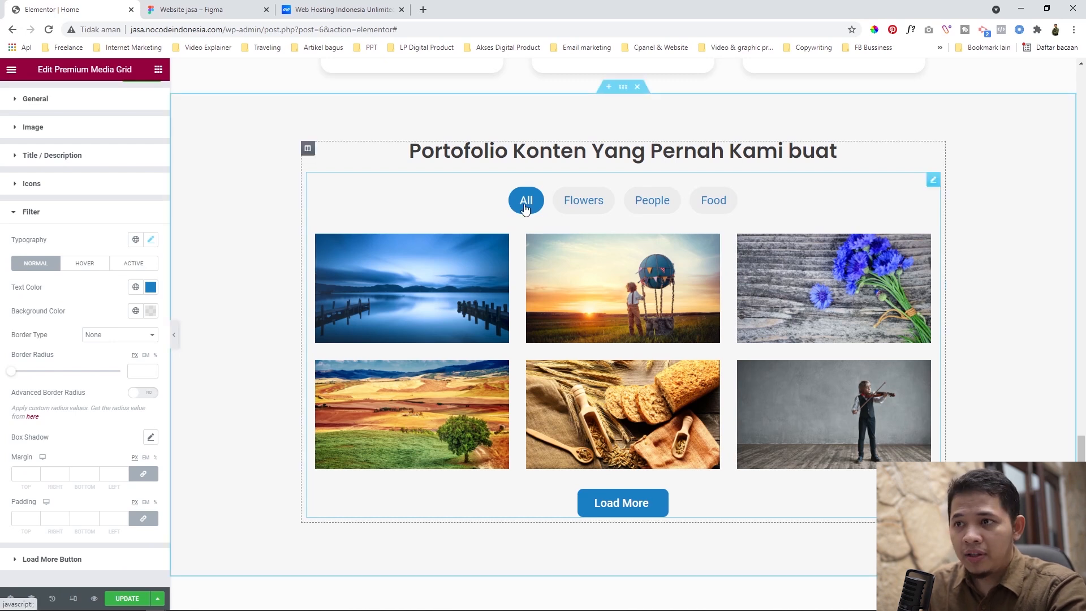
{"action": "left_click", "coordinate": [147, 265]}
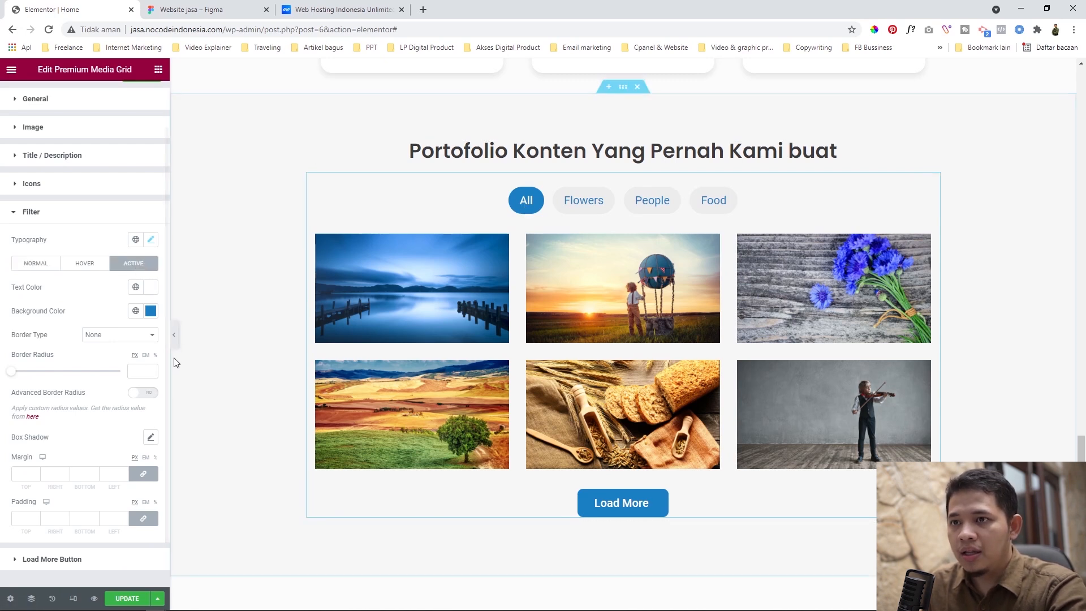
{"action": "left_click", "coordinate": [149, 312]}
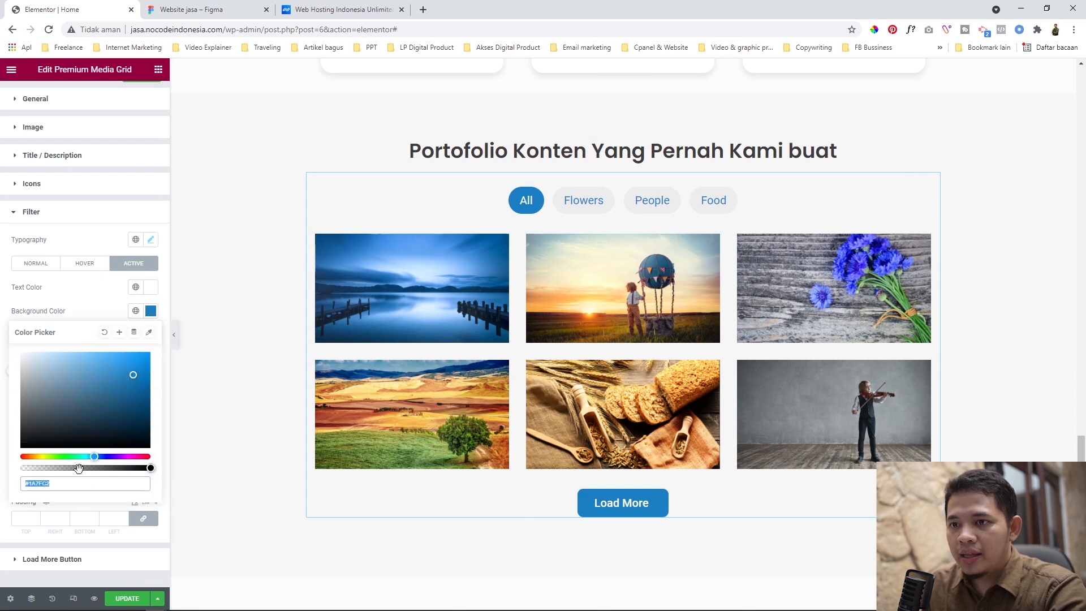
{"action": "type", "text": "5855E7"}
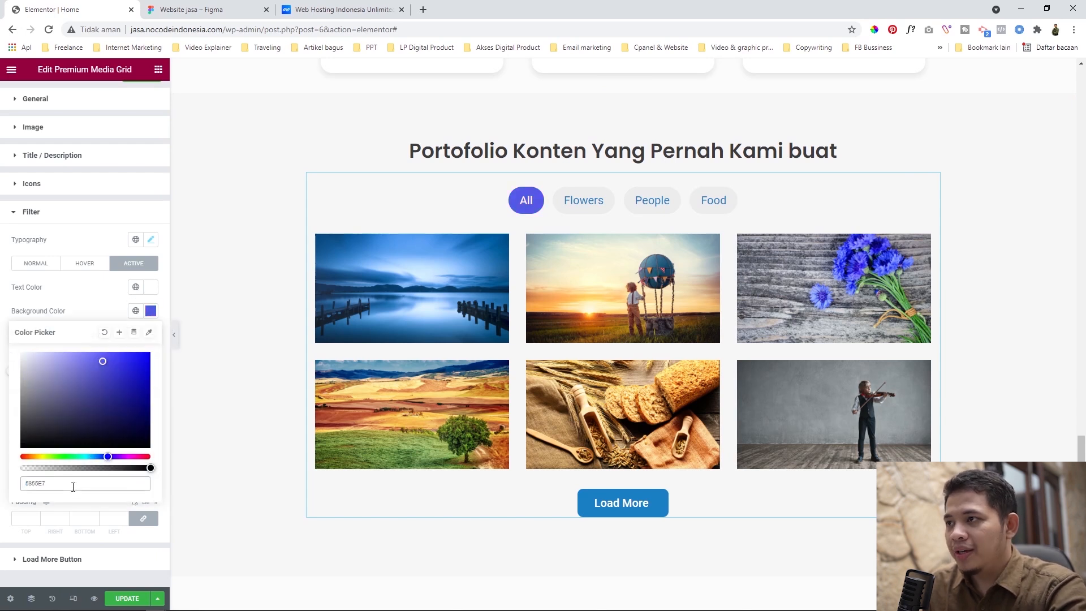
{"action": "left_click", "coordinate": [74, 289]}
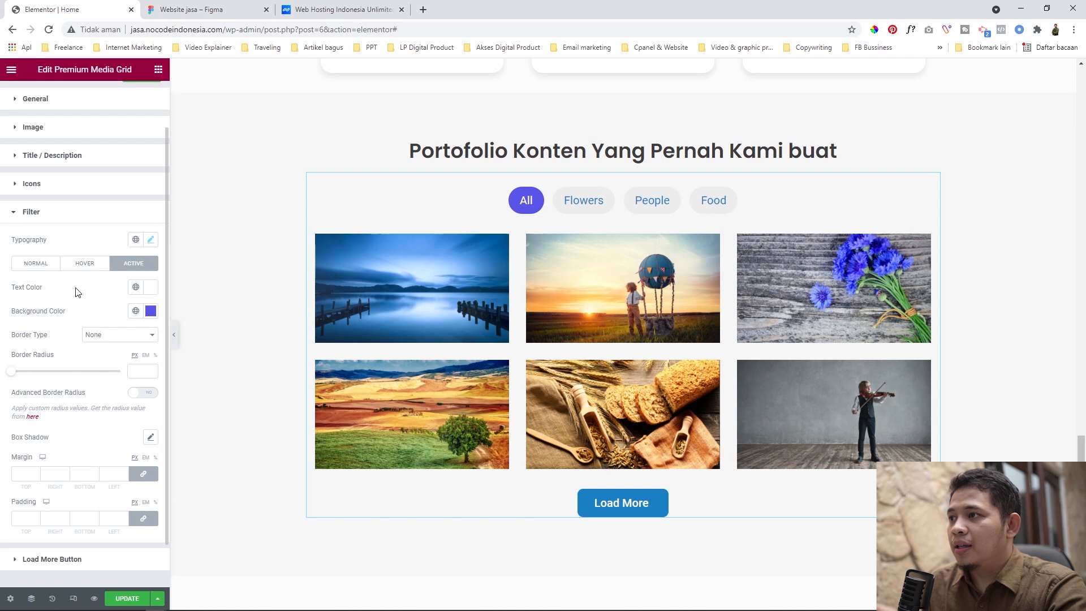
- Change the text color of the filter buttons in their normal state to a dark grey
{"action": "left_click", "coordinate": [36, 263]}
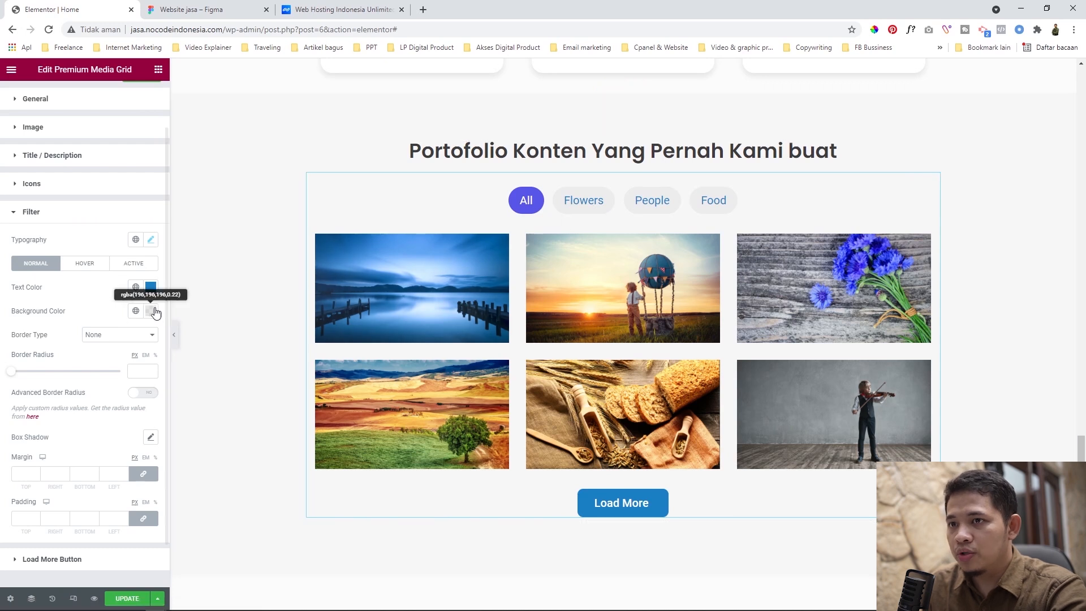
{"action": "left_click", "coordinate": [150, 288]}
{"action": "left_click_drag", "start_coordinate": [63, 381], "coordinate": [15, 407]}
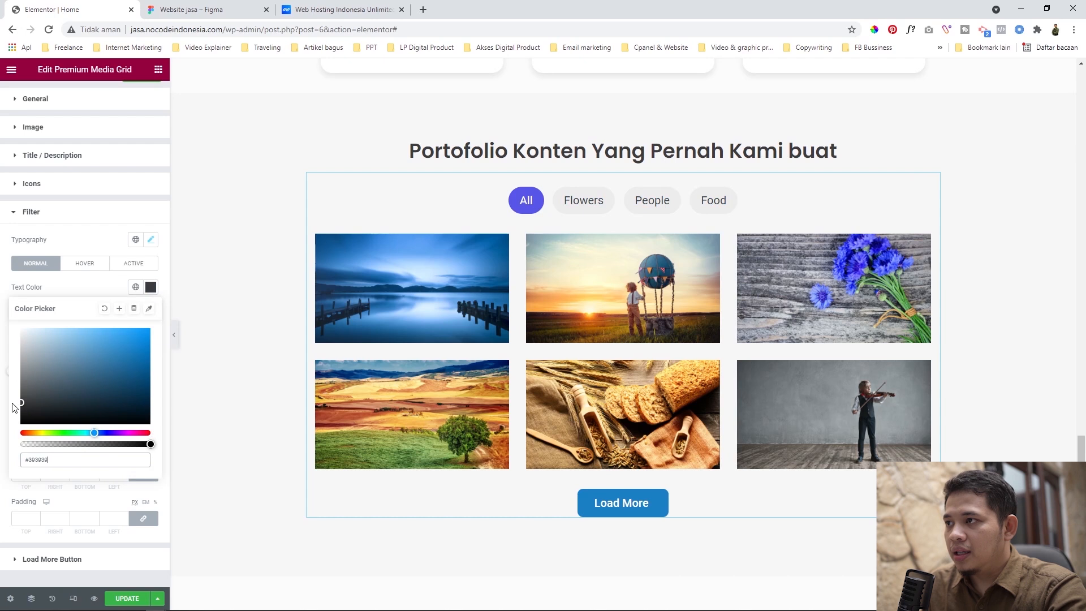
{"action": "left_click", "coordinate": [73, 286]}
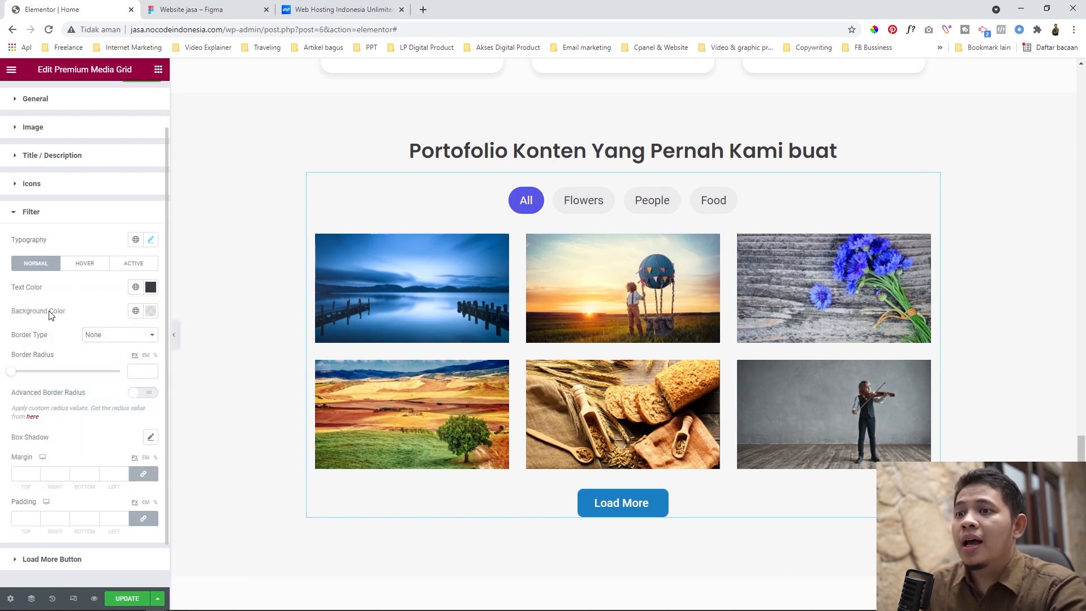
- Set the font family of the portfolio grid's filter labels to Poppins
{"action": "left_click", "coordinate": [151, 240]}
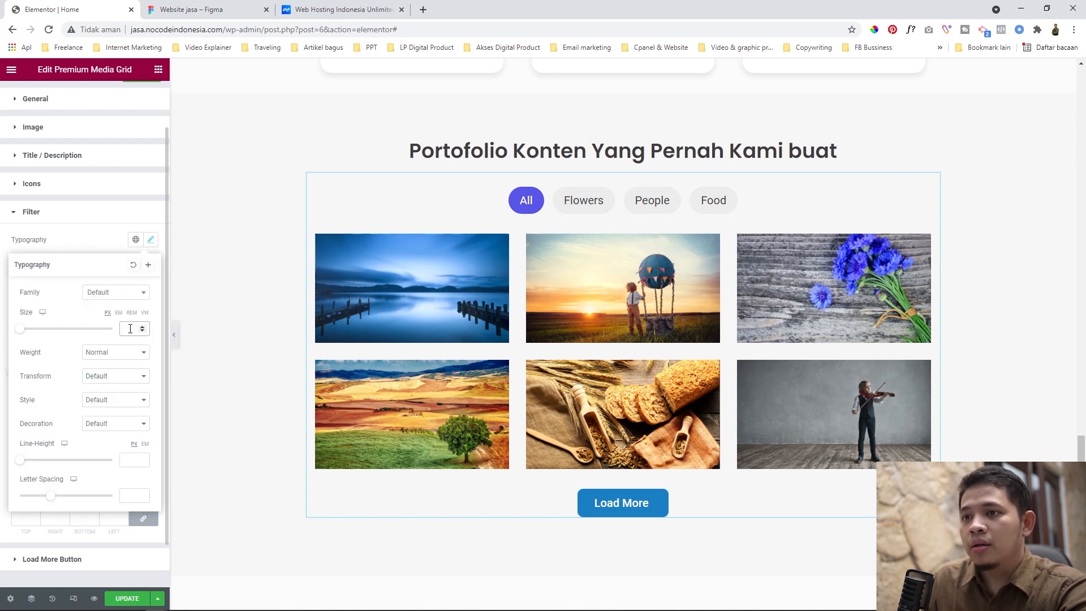
{"action": "left_click", "coordinate": [109, 293]}
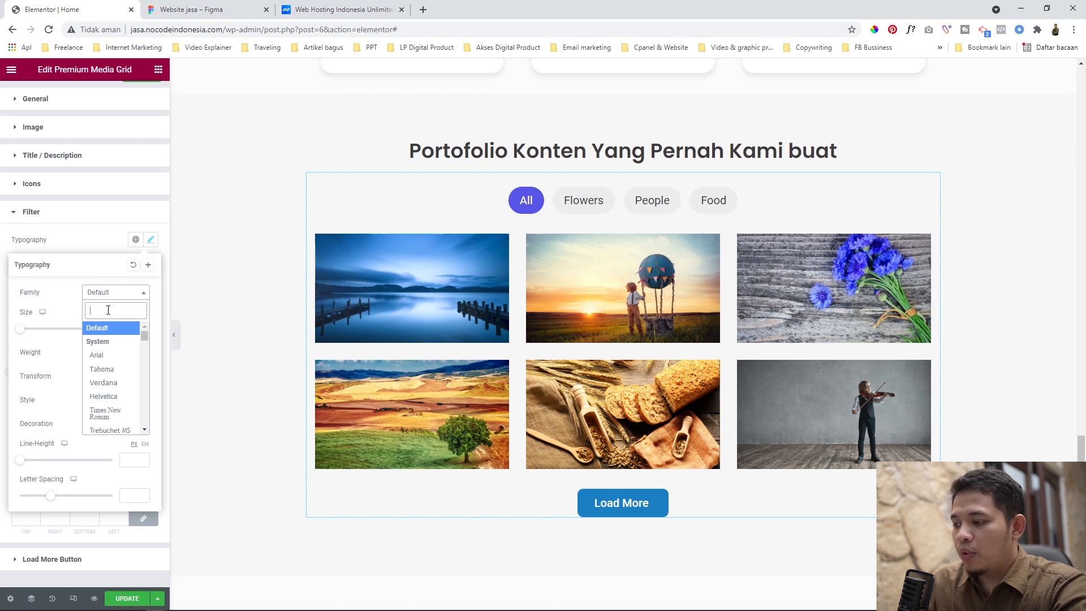
{"action": "type", "text": "pop"}
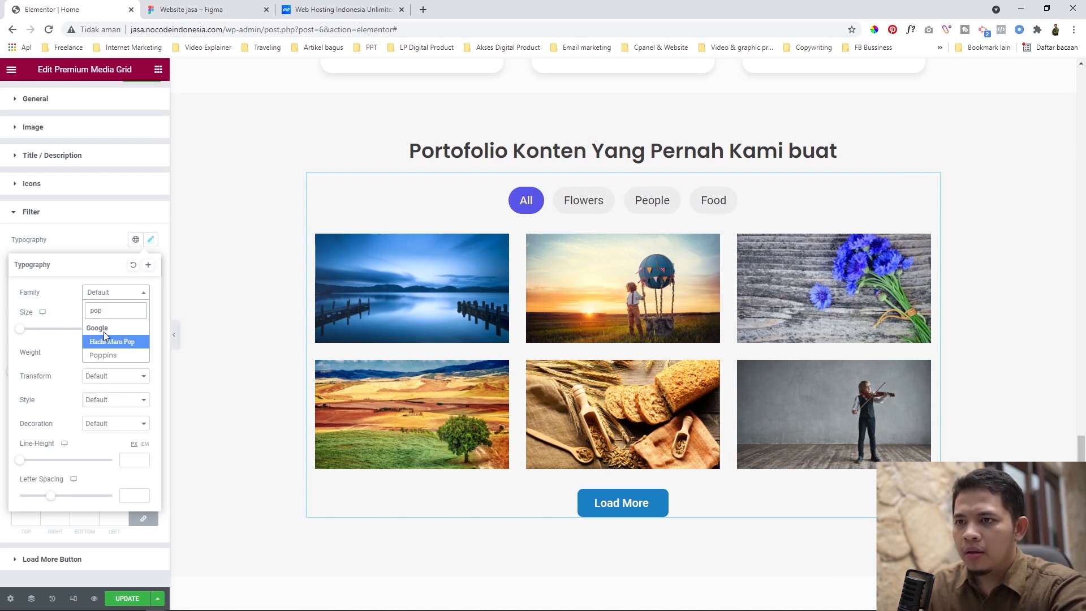
{"action": "left_click", "coordinate": [103, 355]}
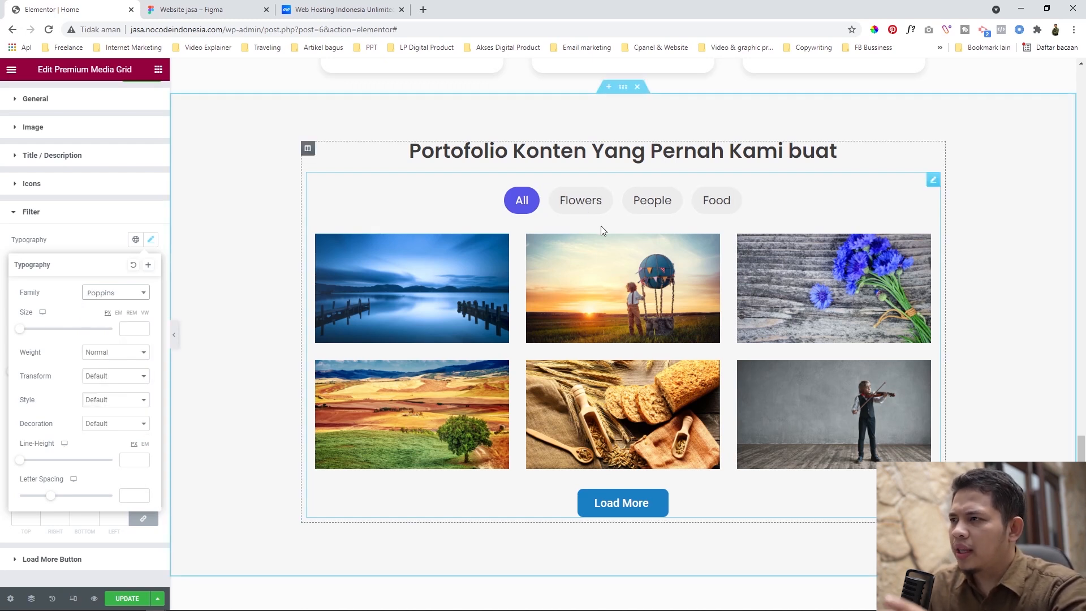
- Check the Konten instagram label's text size in the Figma design and set the filter typography size in Elementor to 12 px
{"action": "left_click", "coordinate": [186, 9]}
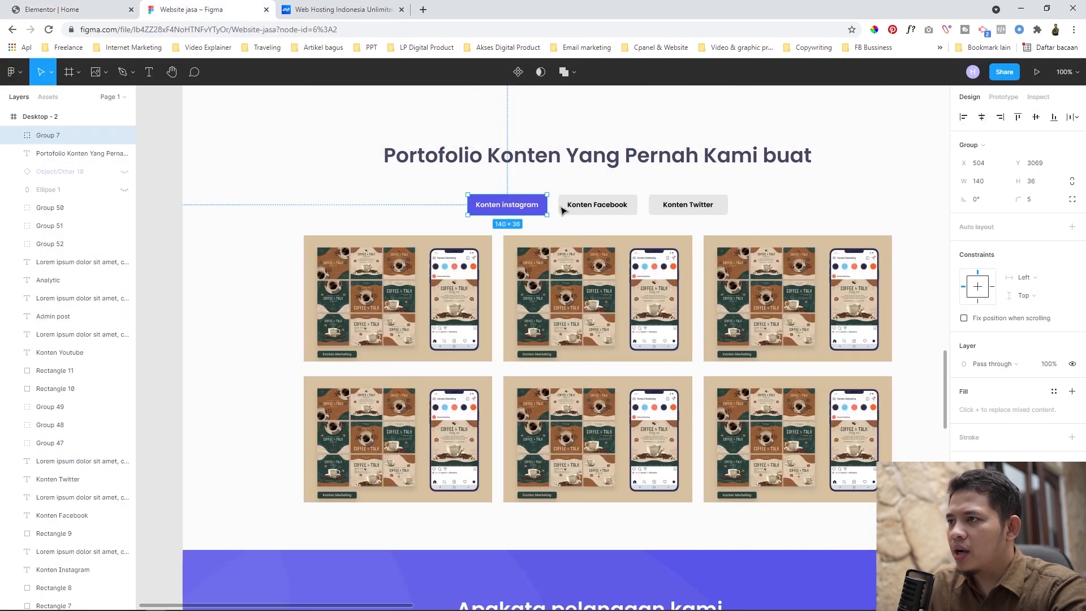
{"action": "double_click", "coordinate": [515, 209]}
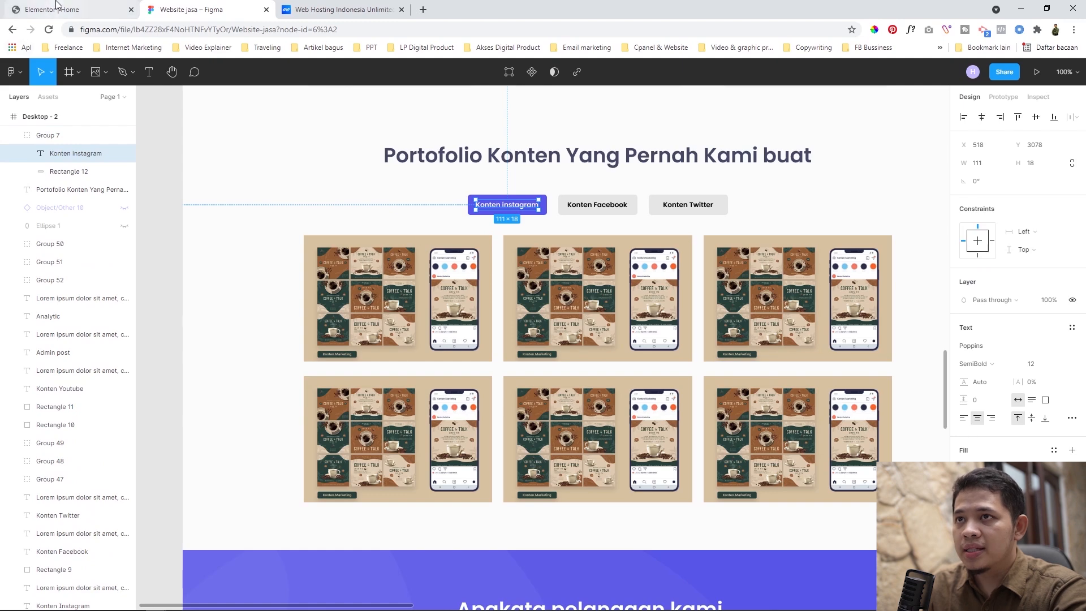
{"action": "left_click", "coordinate": [70, 9]}
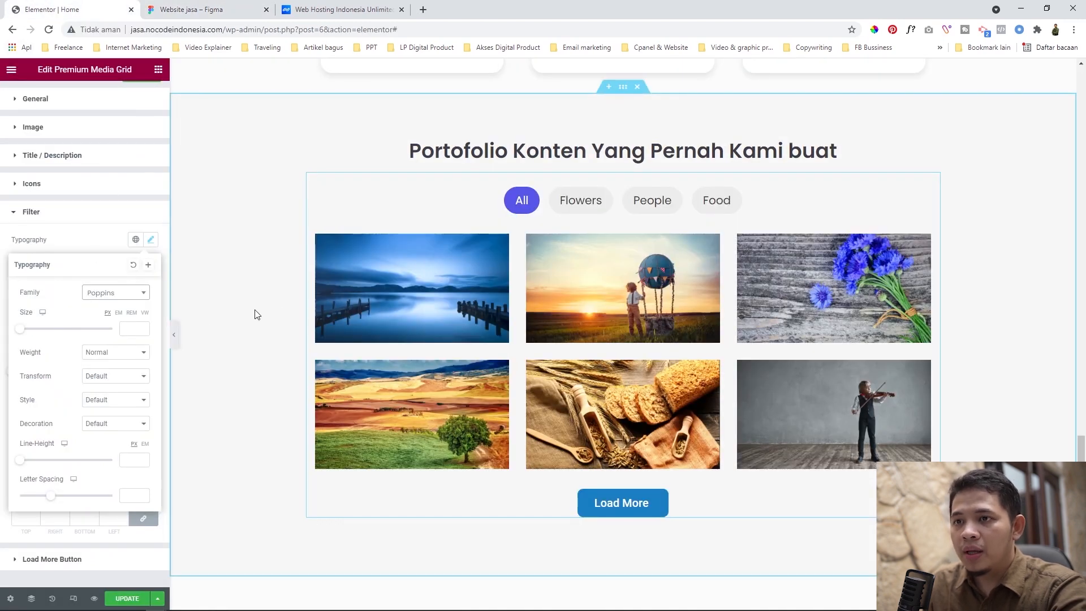
{"action": "left_click", "coordinate": [125, 330]}
{"action": "type", "text": "12"}
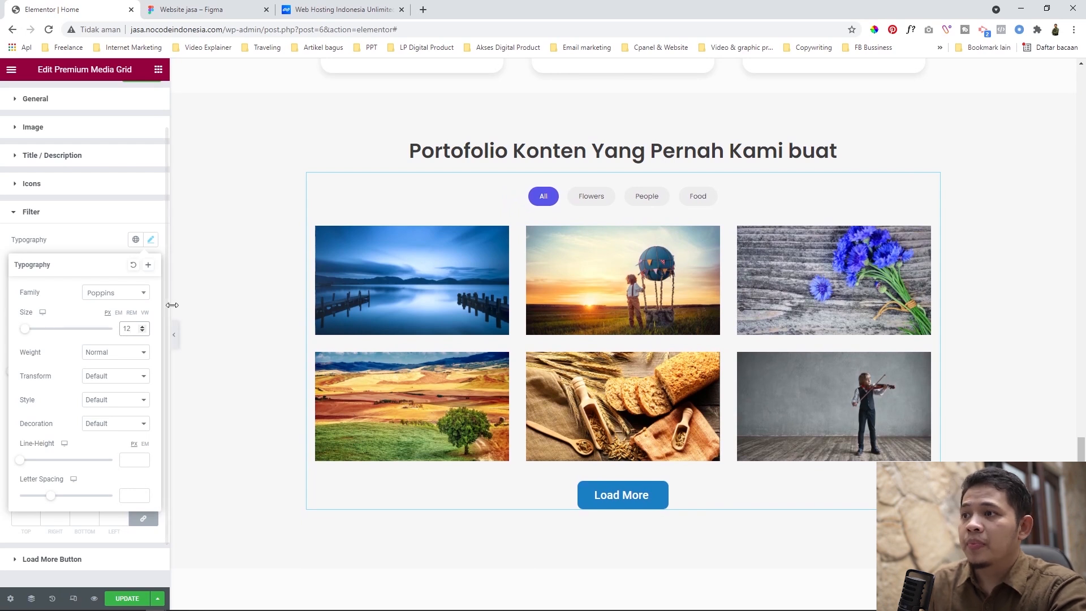
{"action": "left_click", "coordinate": [74, 246]}
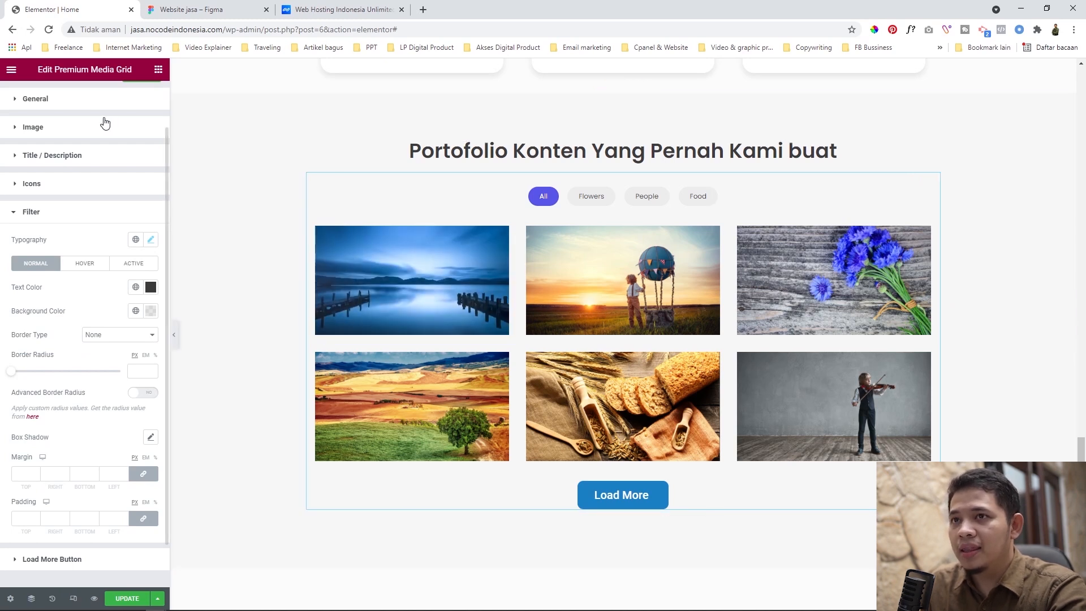
- Try the media grid layout with 2 and 4 columns and return it to 3 columns
{"action": "scroll", "coordinate": [94, 120], "scroll_direction": "up", "scroll_amount": 1}
{"action": "left_click", "coordinate": [29, 101]}
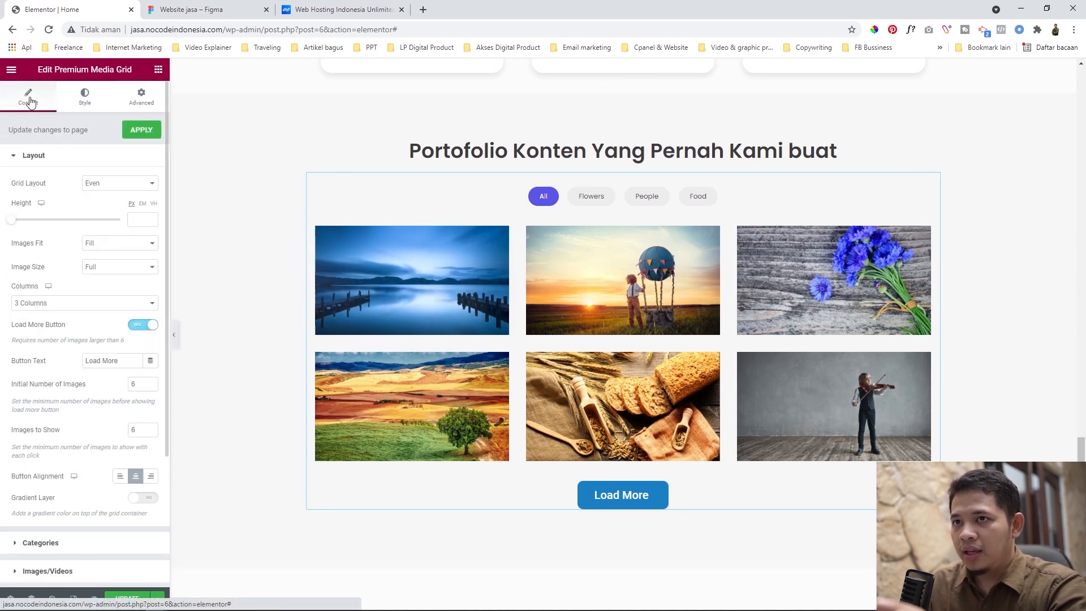
{"action": "left_click", "coordinate": [104, 185]}
{"action": "left_click", "coordinate": [101, 197]}
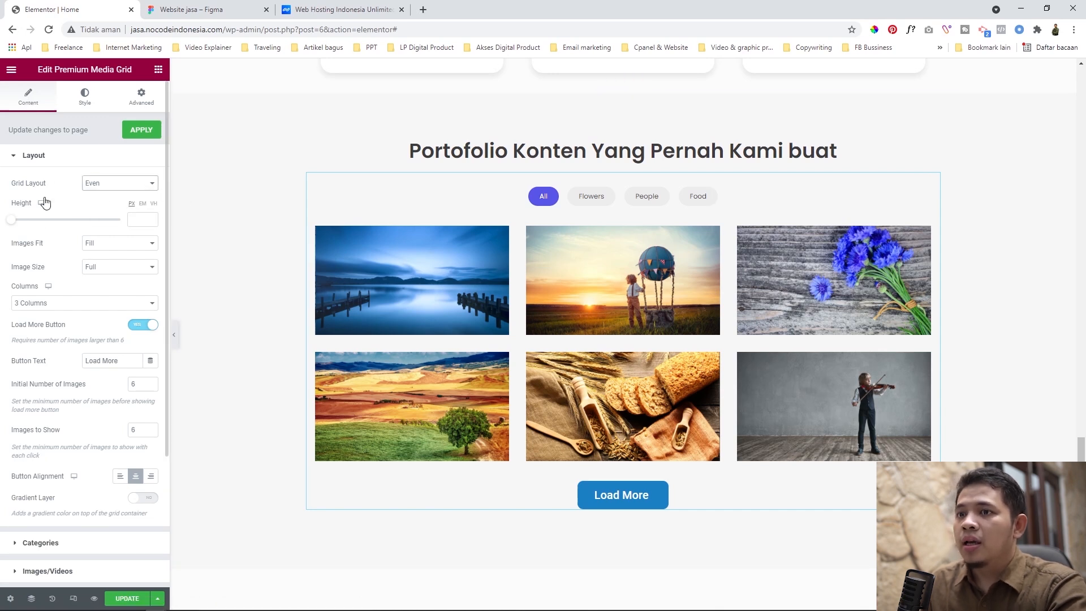
{"action": "left_click", "coordinate": [67, 304]}
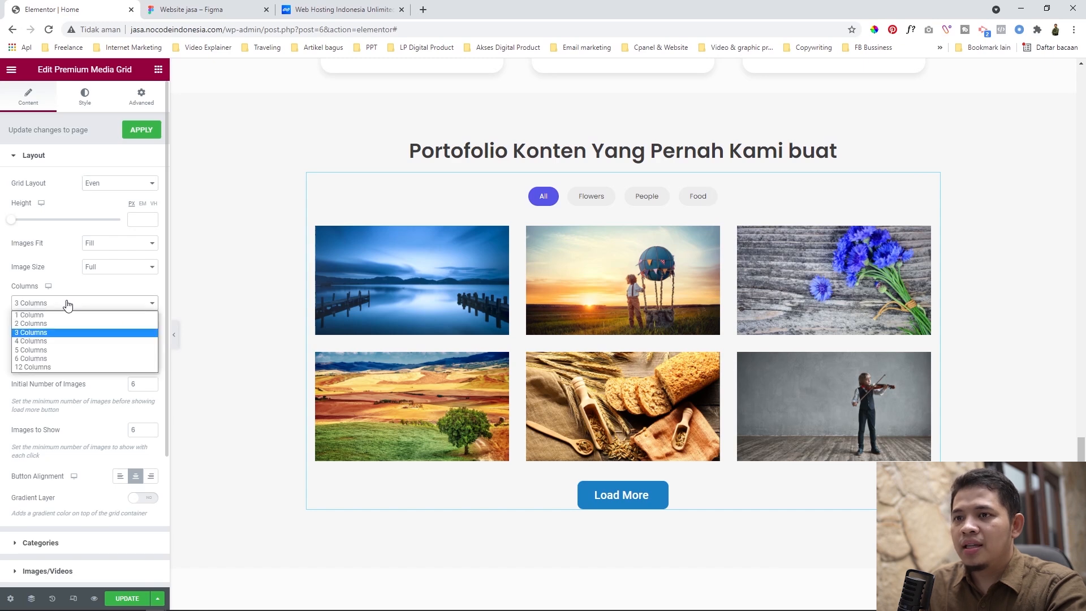
{"action": "left_click", "coordinate": [70, 317]}
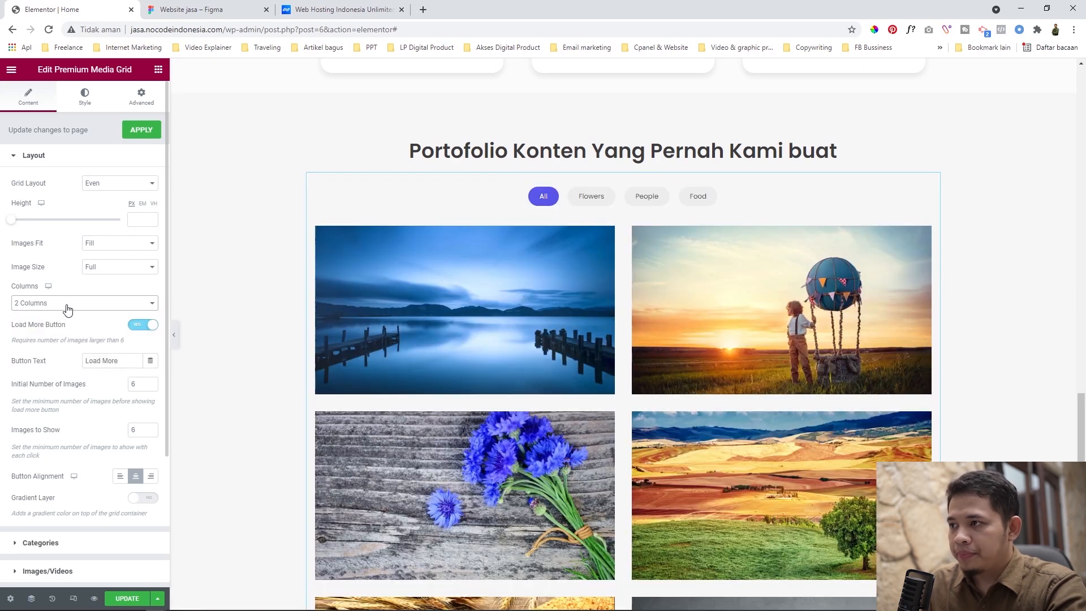
{"action": "left_click", "coordinate": [68, 307]}
{"action": "left_click", "coordinate": [72, 342]}
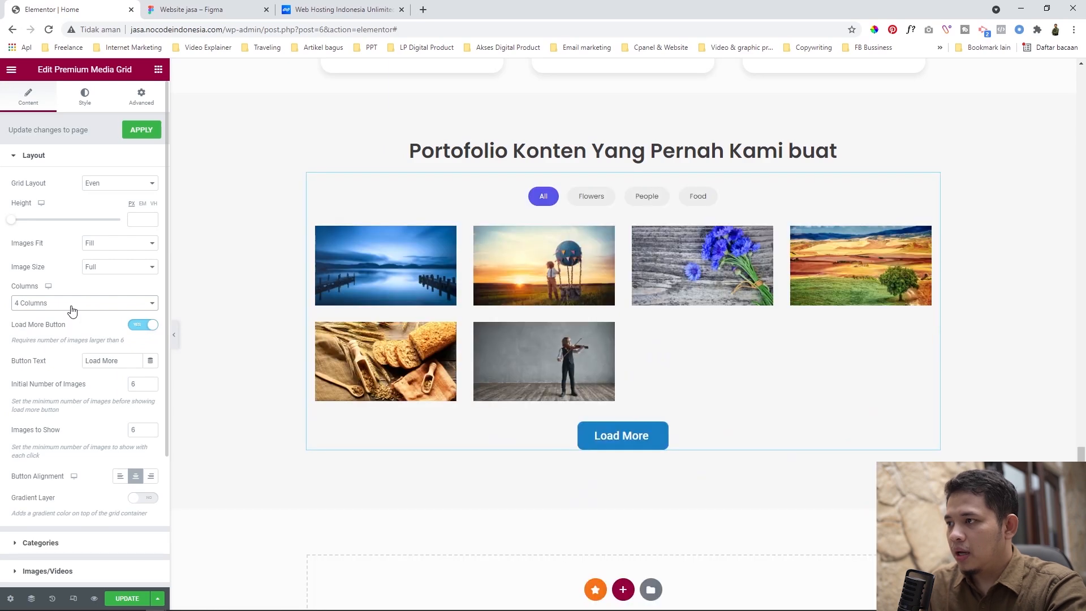
{"action": "left_click", "coordinate": [72, 308]}
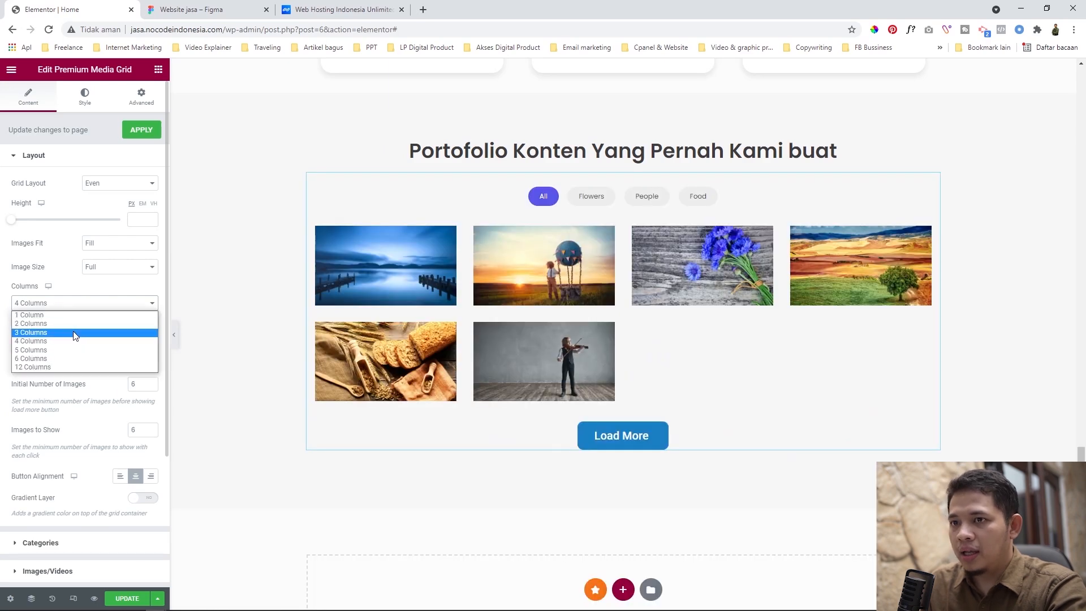
{"action": "left_click", "coordinate": [73, 331]}
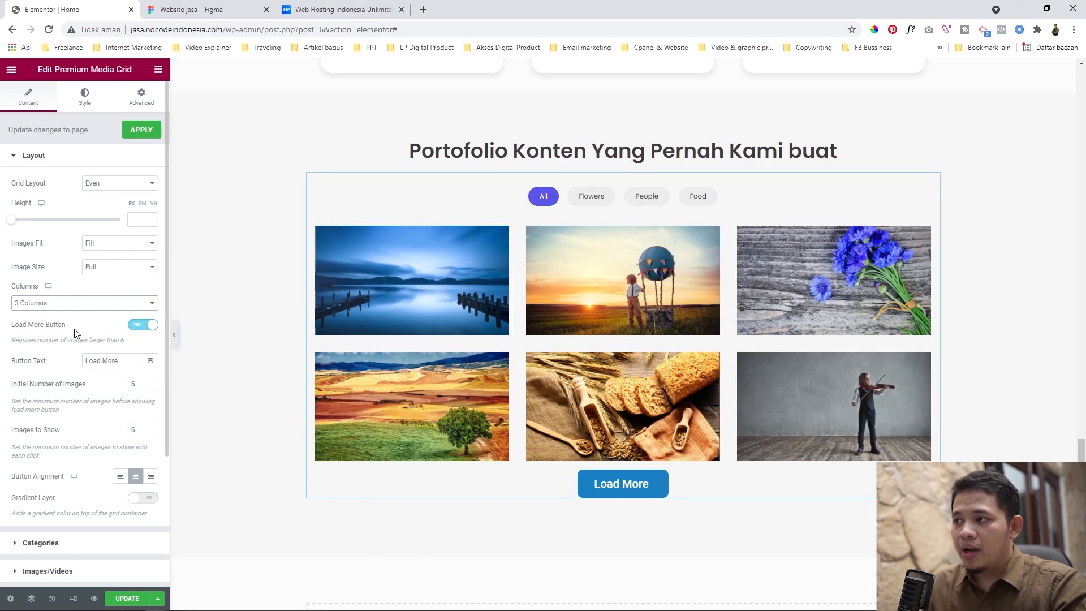
- Rename the Flowers filter category to "Konten instagram", copying the label text from the Figma design
{"action": "scroll", "coordinate": [40, 372], "scroll_direction": "down", "scroll_amount": 3}
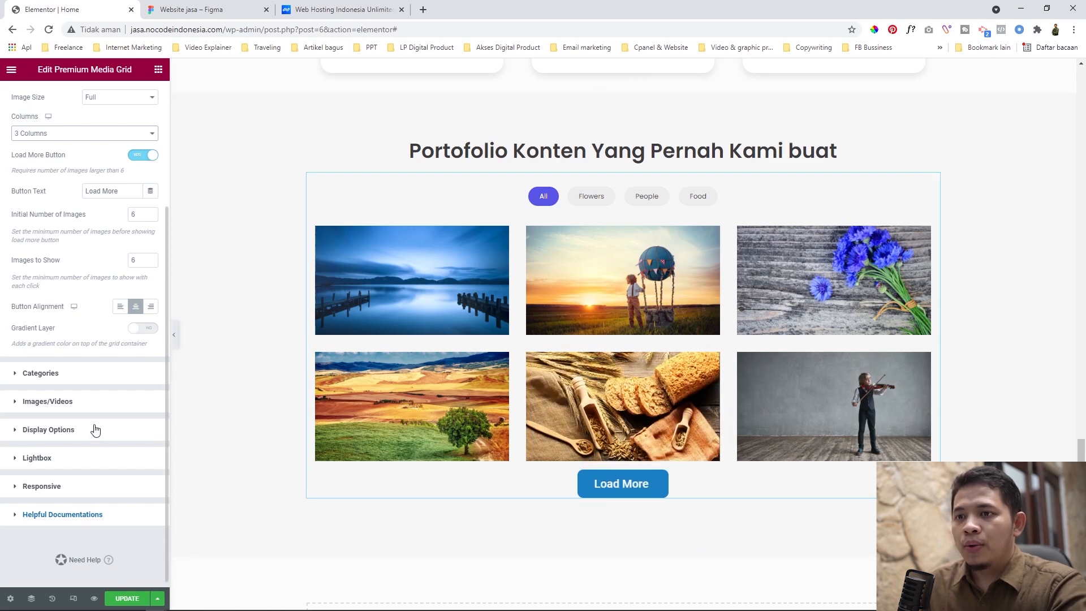
{"action": "left_click", "coordinate": [46, 373]}
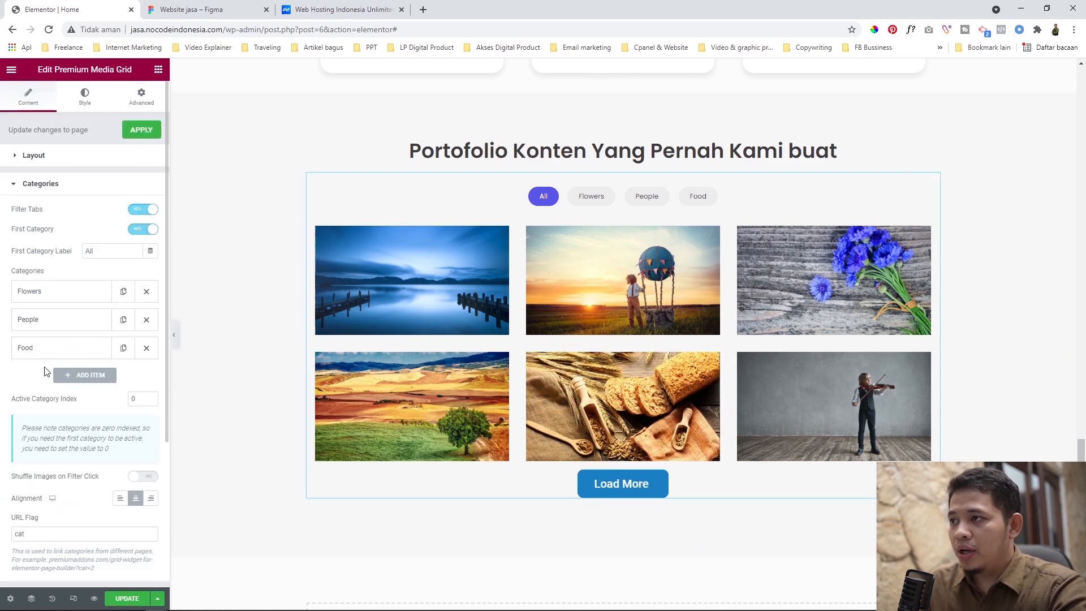
{"action": "left_click", "coordinate": [73, 291]}
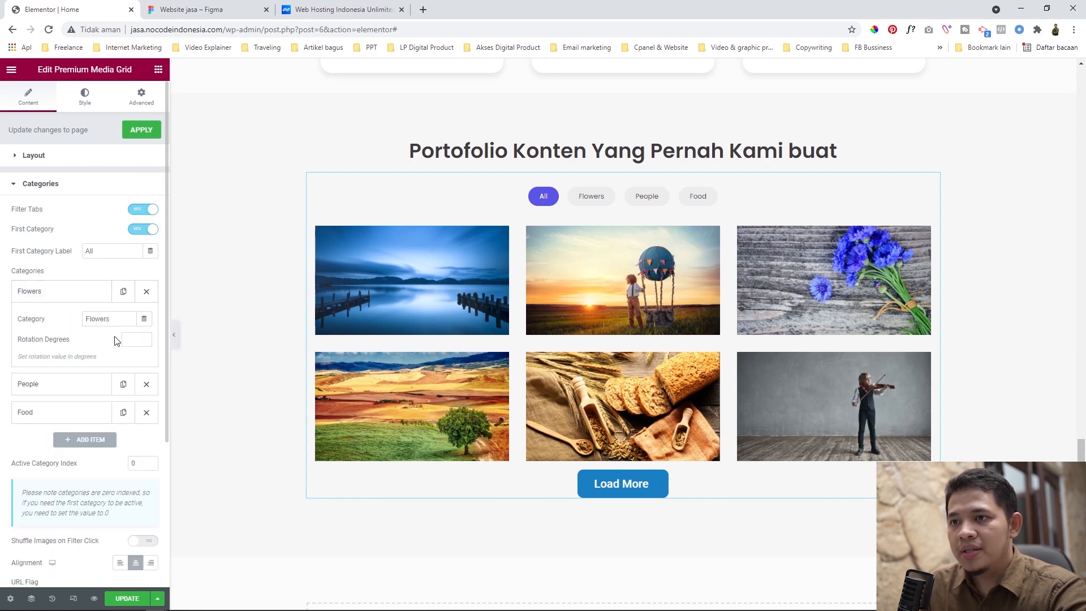
{"action": "double_click", "coordinate": [122, 319]}
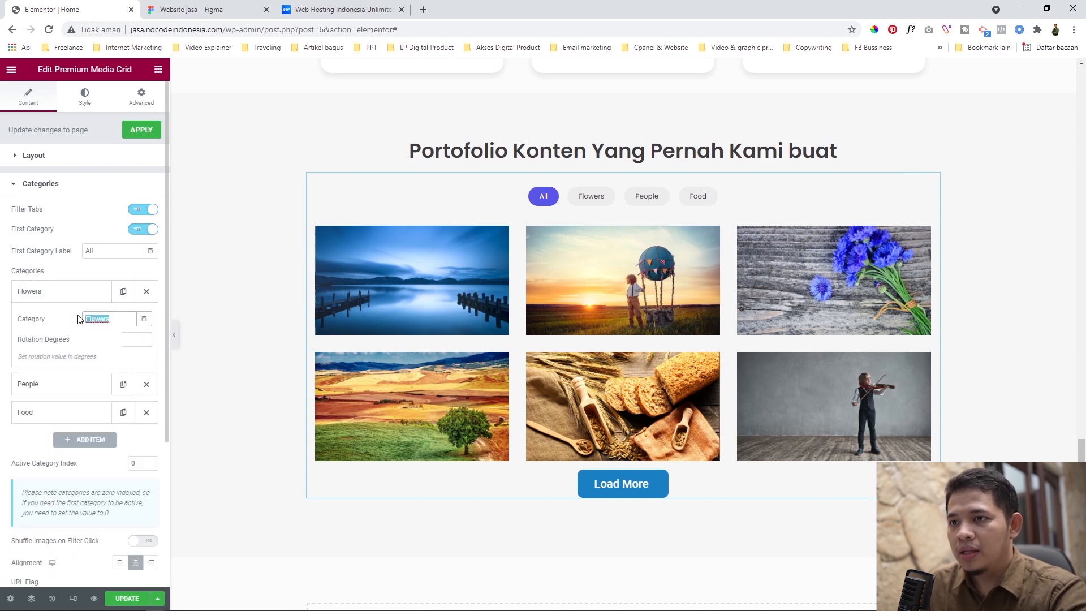
{"action": "left_click", "coordinate": [252, 6]}
{"action": "left_click", "coordinate": [394, 190]}
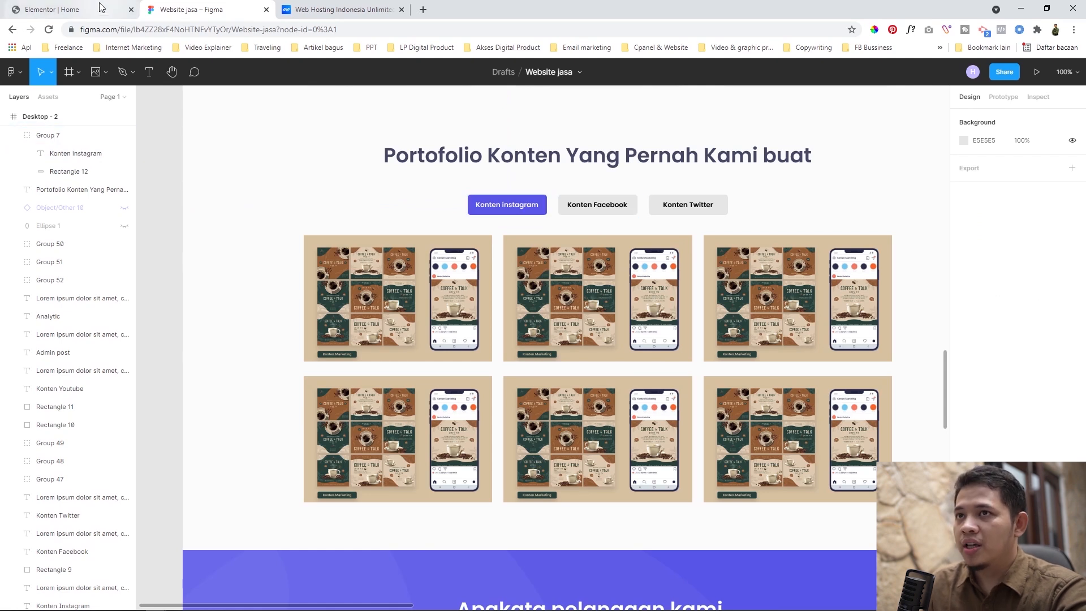
{"action": "left_click", "coordinate": [504, 206]}
{"action": "double_click", "coordinate": [504, 206]}
{"action": "double_click", "coordinate": [504, 206]}
{"action": "key", "text": "ctrl+c"}
{"action": "left_click", "coordinate": [51, 9]}
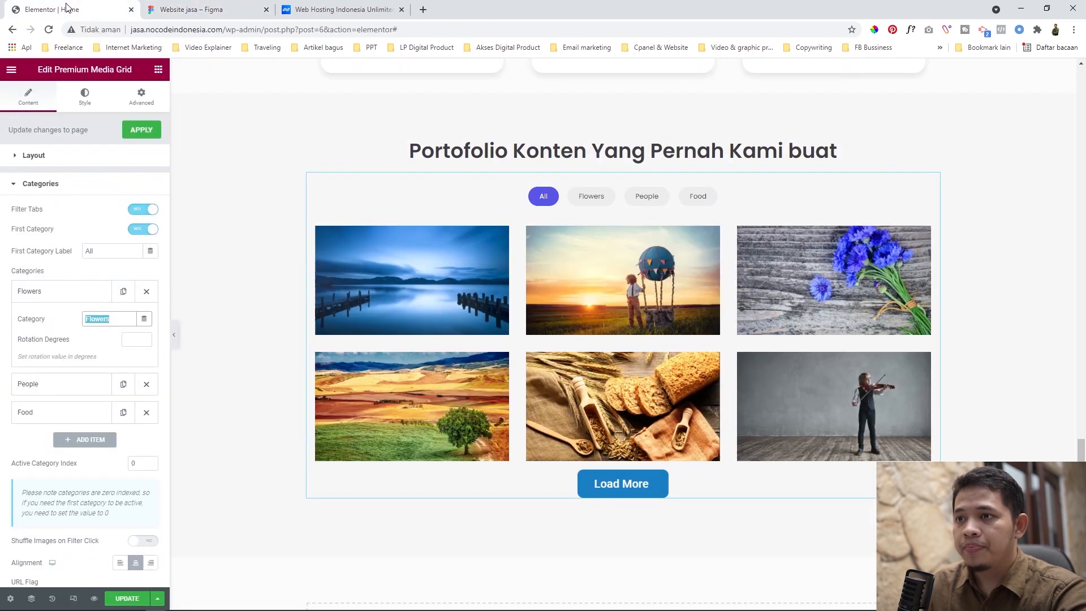
{"action": "double_click", "coordinate": [115, 320]}
{"action": "key", "text": "ctrl+v"}
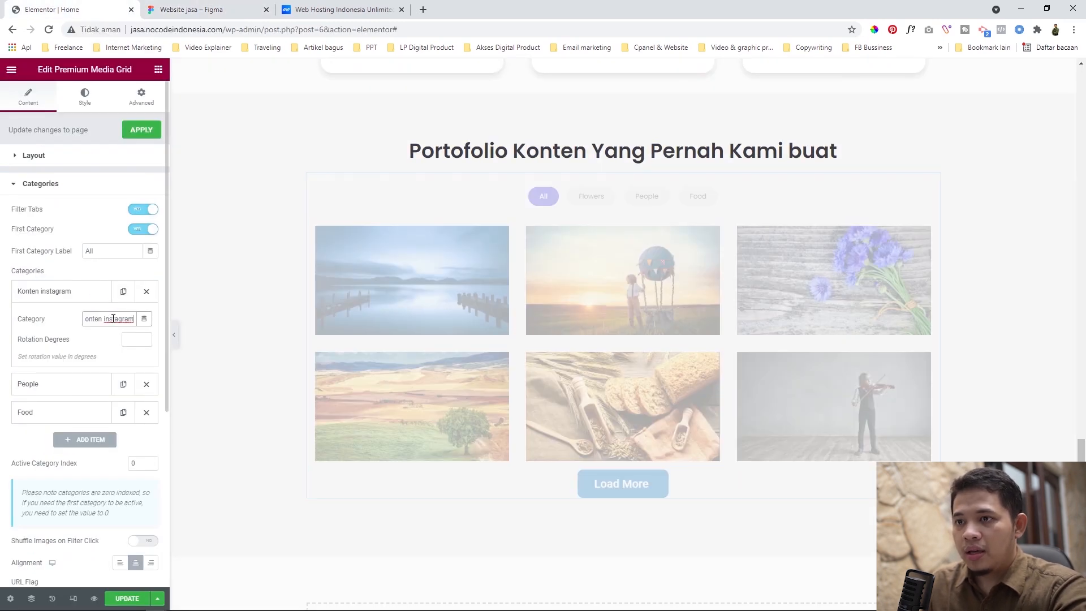
- Rename the People filter category to "Konten Facebook", reusing the copied "Konten instagram" label text
{"action": "left_click", "coordinate": [78, 294]}
{"action": "left_click", "coordinate": [75, 318]}
{"action": "left_click", "coordinate": [105, 348]}
{"action": "key", "text": "ctrl+v"}
{"action": "double_click", "coordinate": [119, 348]}
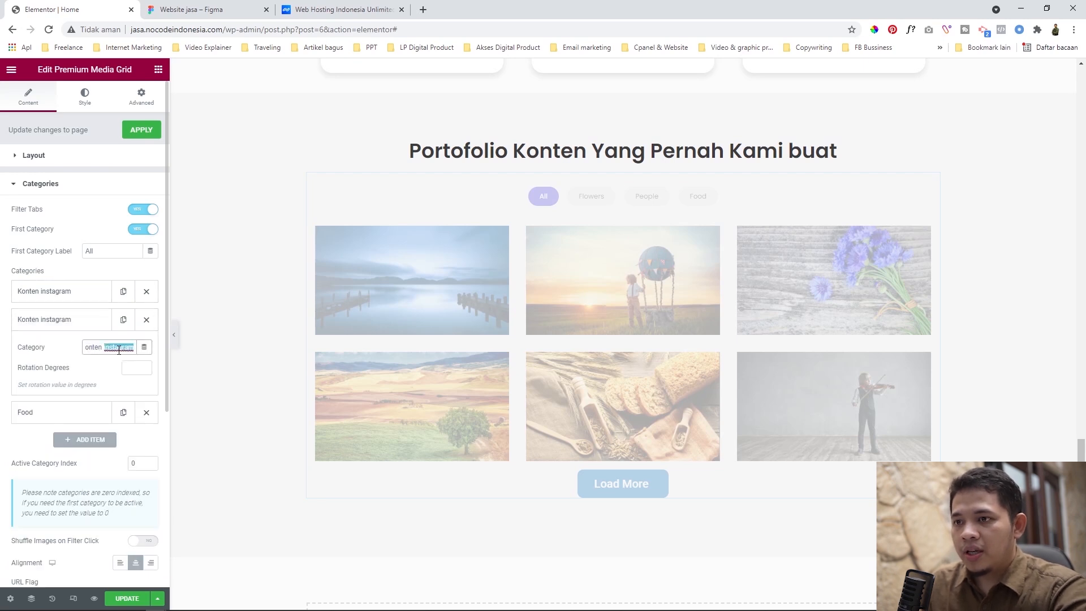
{"action": "type", "text": "Facebook"}
- Rename the Food filter category to "Konten Twitter", reusing the text of the Konten Facebook category
{"action": "key", "text": "ctrl+a"}
{"action": "key", "text": "ctrl+c"}
{"action": "left_click", "coordinate": [45, 319]}
{"action": "left_click", "coordinate": [62, 350]}
{"action": "double_click", "coordinate": [96, 372]}
{"action": "key", "text": "ctrl+v"}
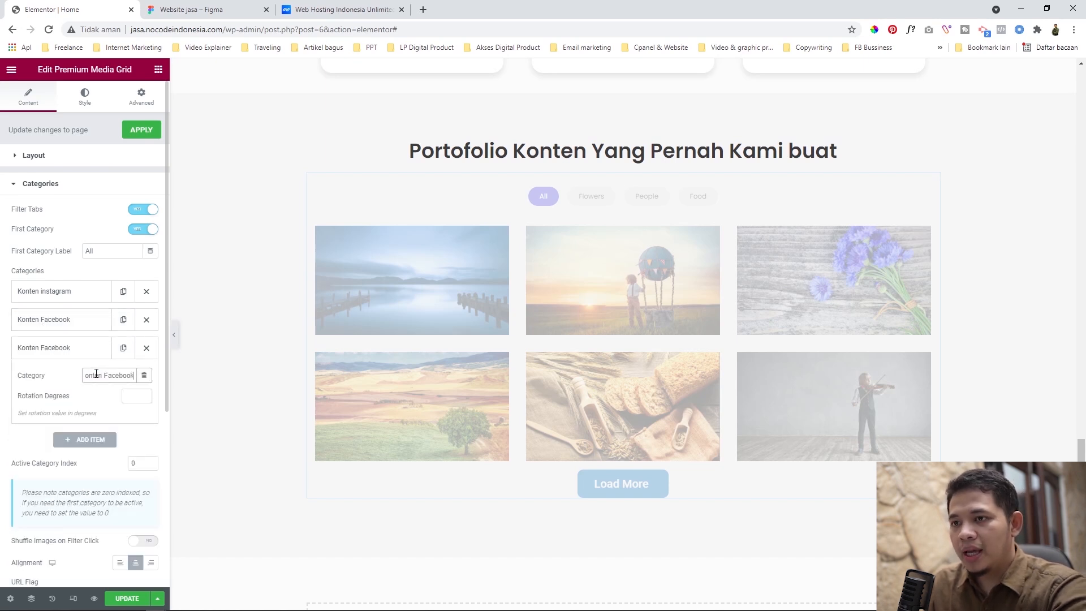
{"action": "double_click", "coordinate": [112, 375]}
{"action": "type", "text": "Twitter"}
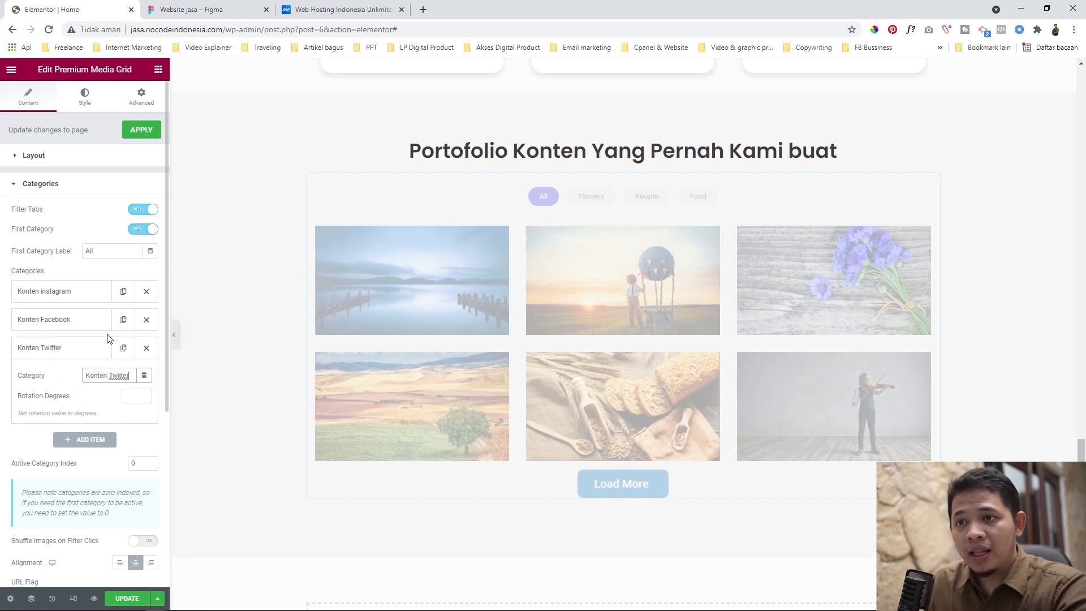
{"action": "left_click", "coordinate": [71, 345]}
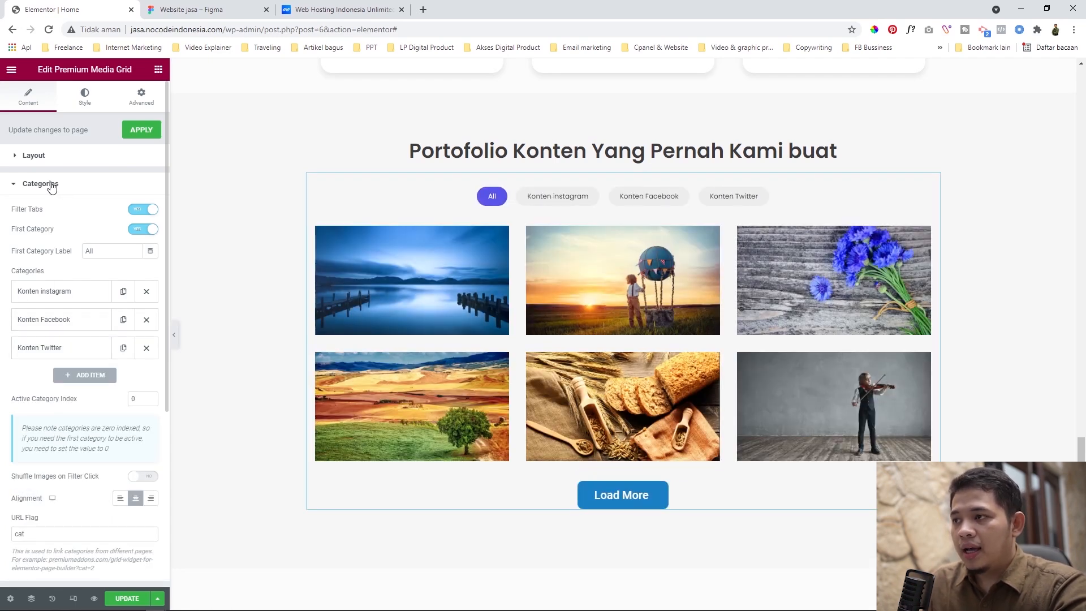
- Open the media library to choose a new image for the Premium Grid item, the first in the portfolio grid
{"action": "left_click", "coordinate": [52, 186]}
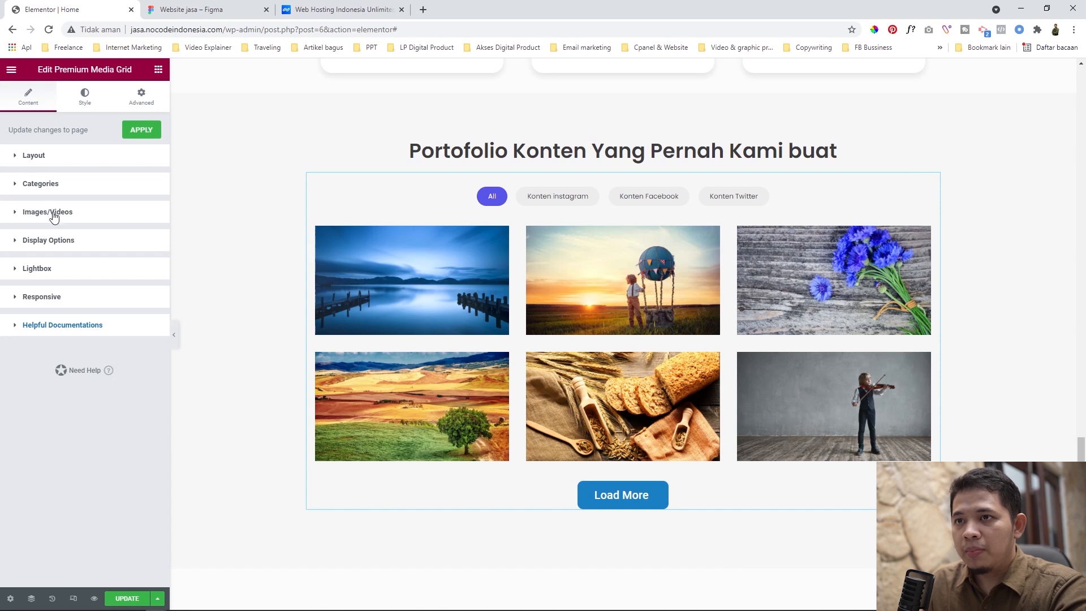
{"action": "left_click", "coordinate": [56, 219]}
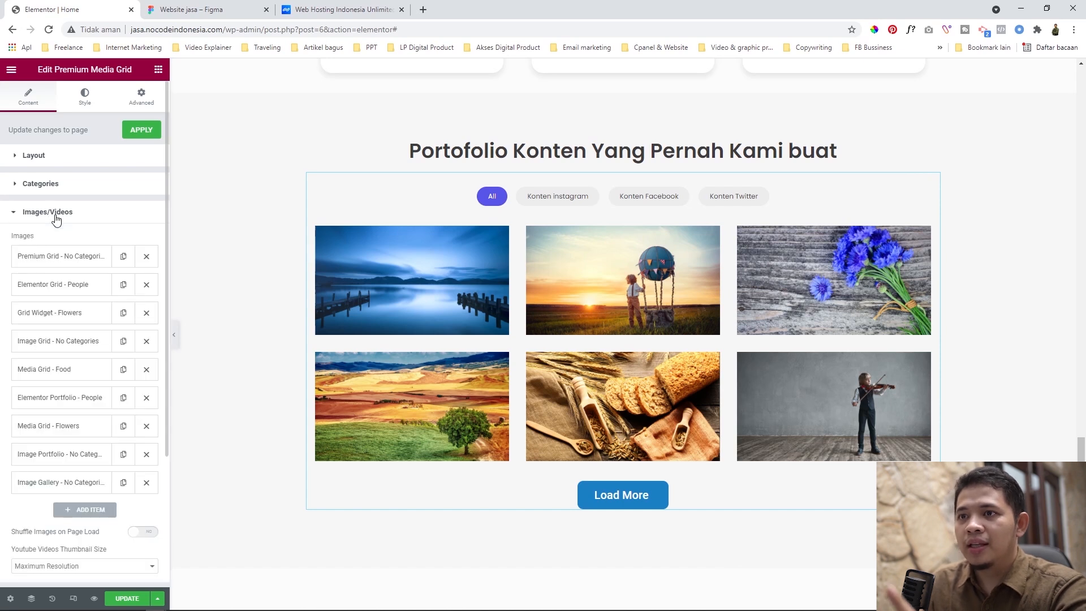
{"action": "left_click", "coordinate": [53, 259]}
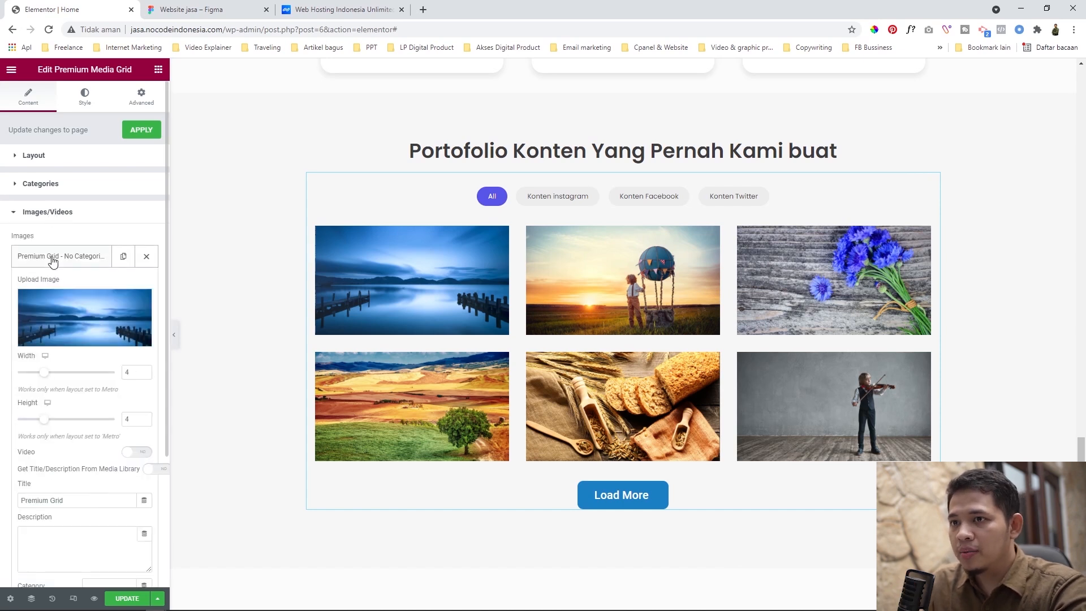
{"action": "left_click", "coordinate": [77, 321]}
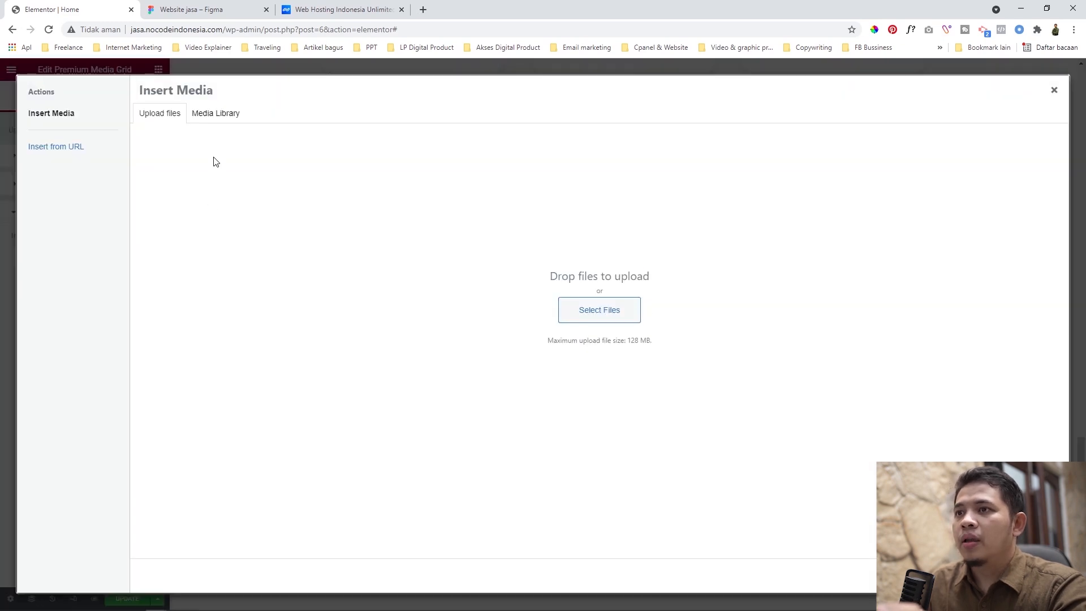
{"action": "left_click", "coordinate": [209, 114]}
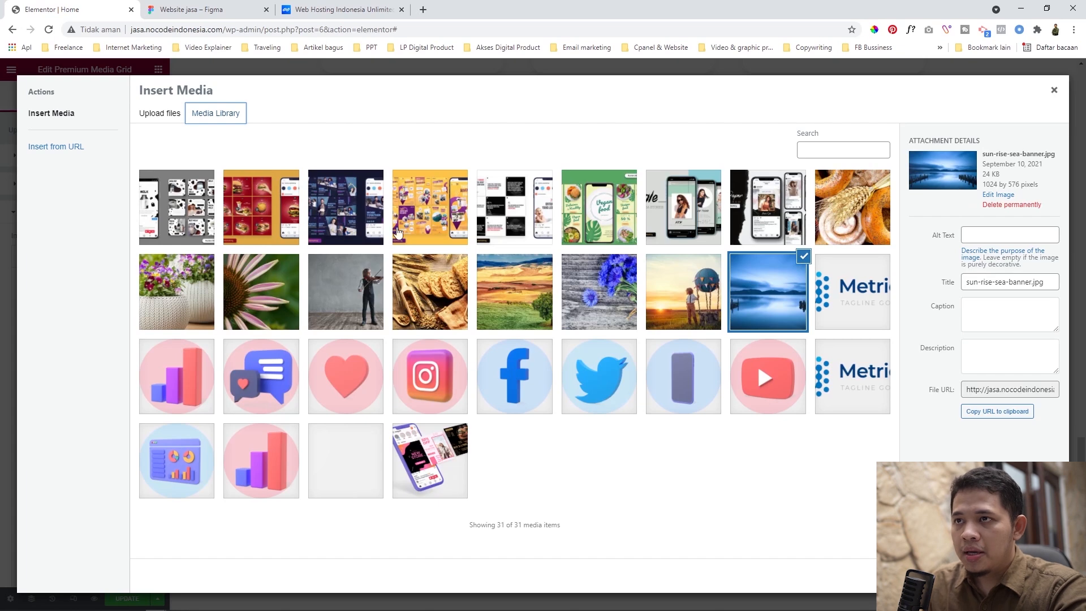
{"action": "left_click", "coordinate": [165, 120]}
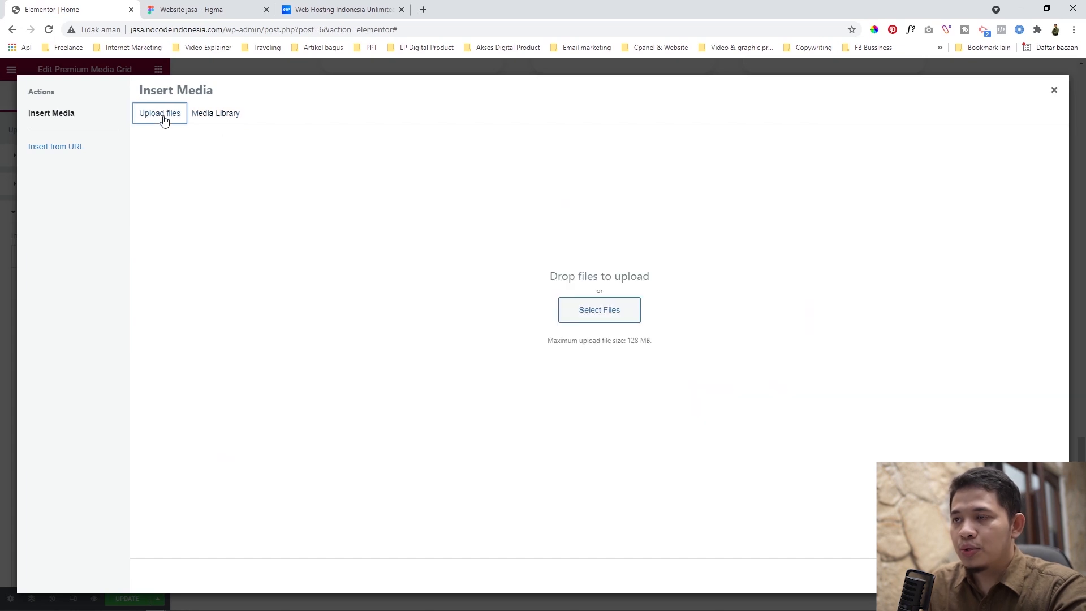
{"action": "left_click", "coordinate": [607, 314]}
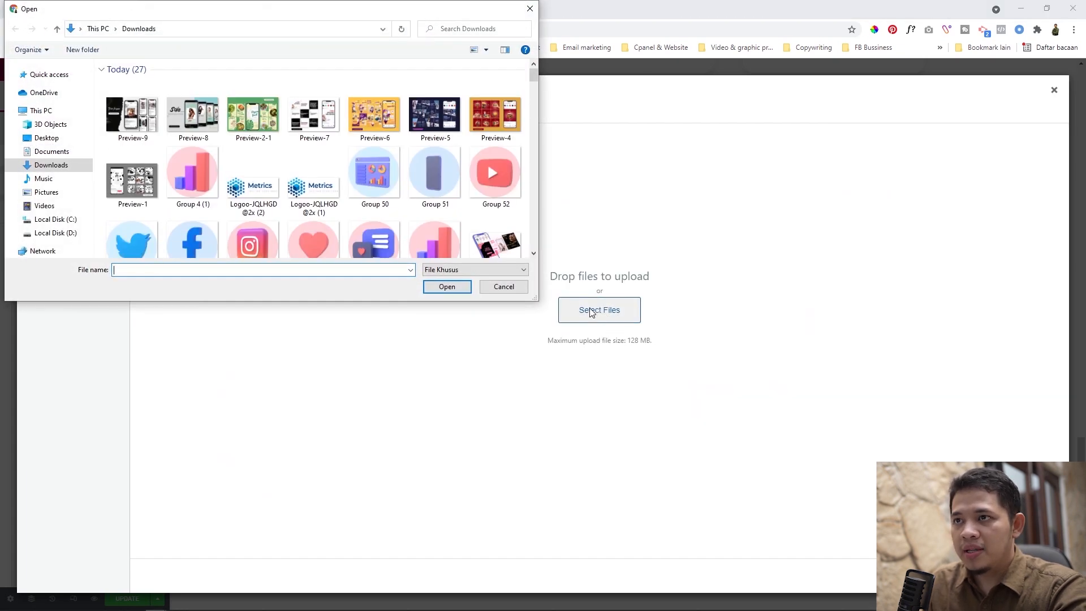
{"action": "left_click", "coordinate": [501, 286]}
{"action": "left_click", "coordinate": [225, 124]}
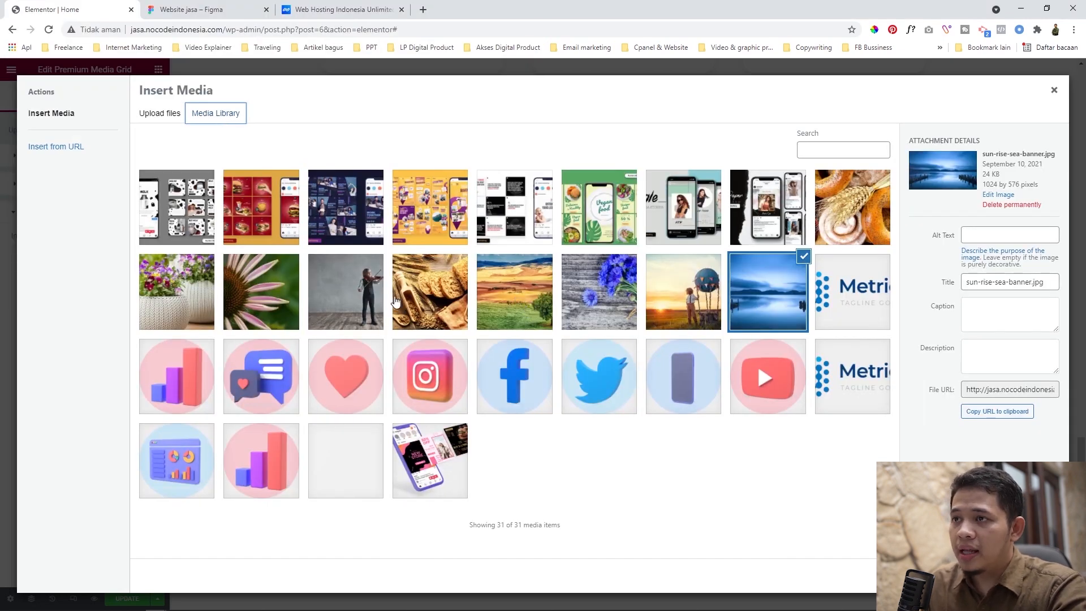
- Insert Preview-1.jpg as the Premium Grid item's image and assign the item to the category "Konten Facebook"
{"action": "left_click", "coordinate": [199, 234]}
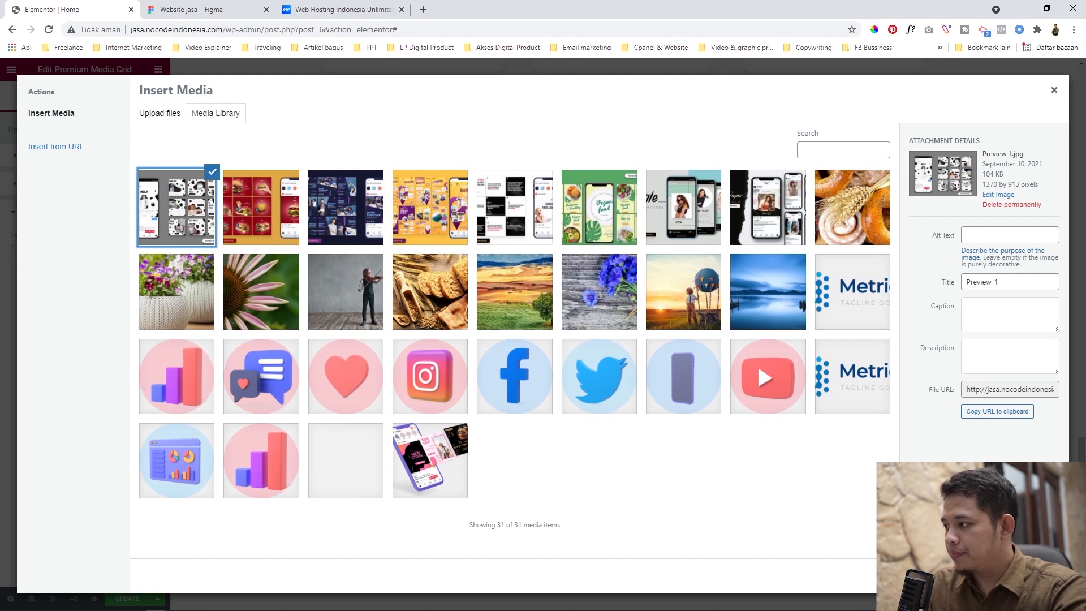
{"action": "left_click", "coordinate": [1031, 575]}
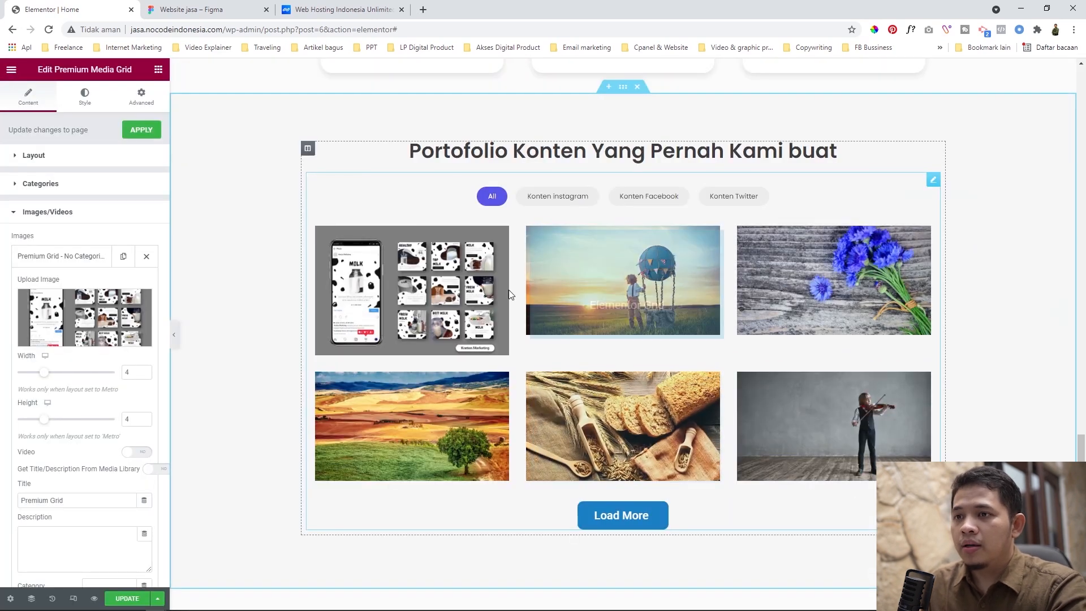
{"action": "scroll", "coordinate": [90, 424], "scroll_direction": "down", "scroll_amount": 2}
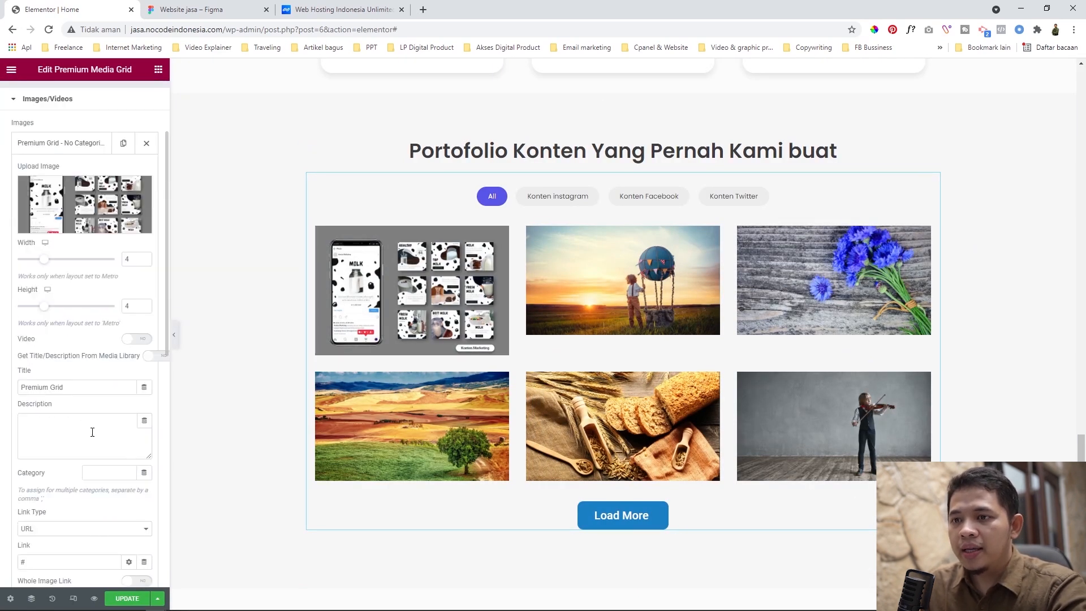
{"action": "scroll", "coordinate": [92, 433], "scroll_direction": "down", "scroll_amount": 2}
{"action": "left_click", "coordinate": [73, 276]}
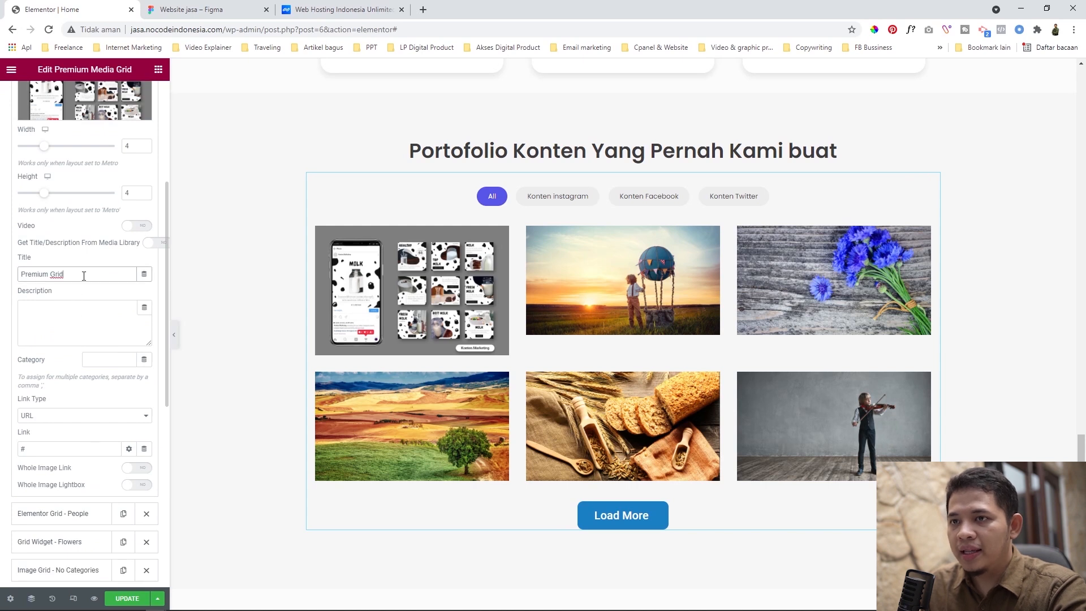
{"action": "left_click_drag", "start_coordinate": [83, 276], "coordinate": [30, 276]}
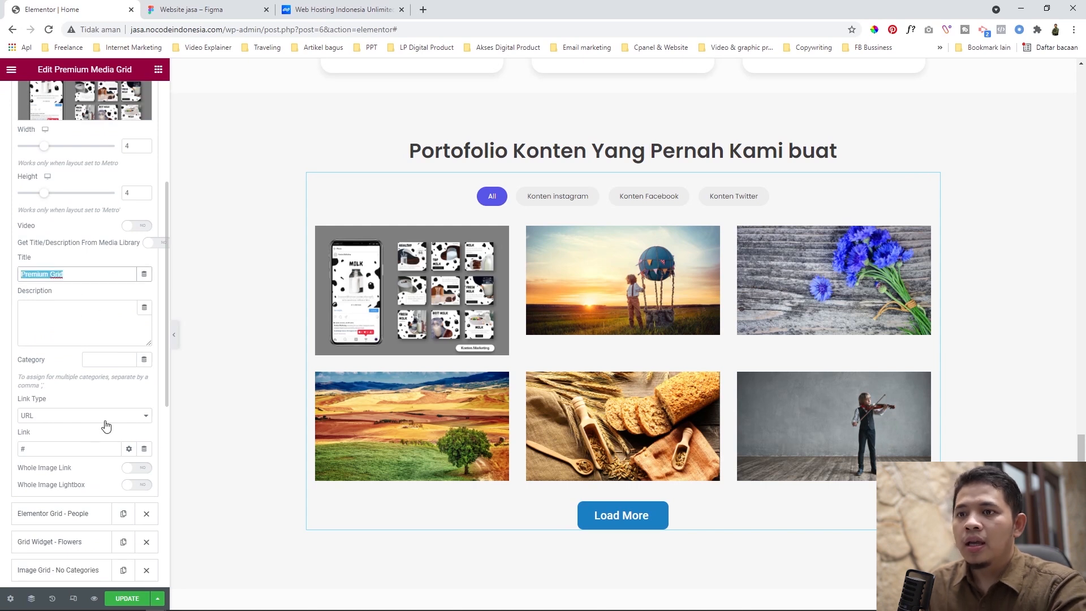
{"action": "left_click", "coordinate": [106, 360]}
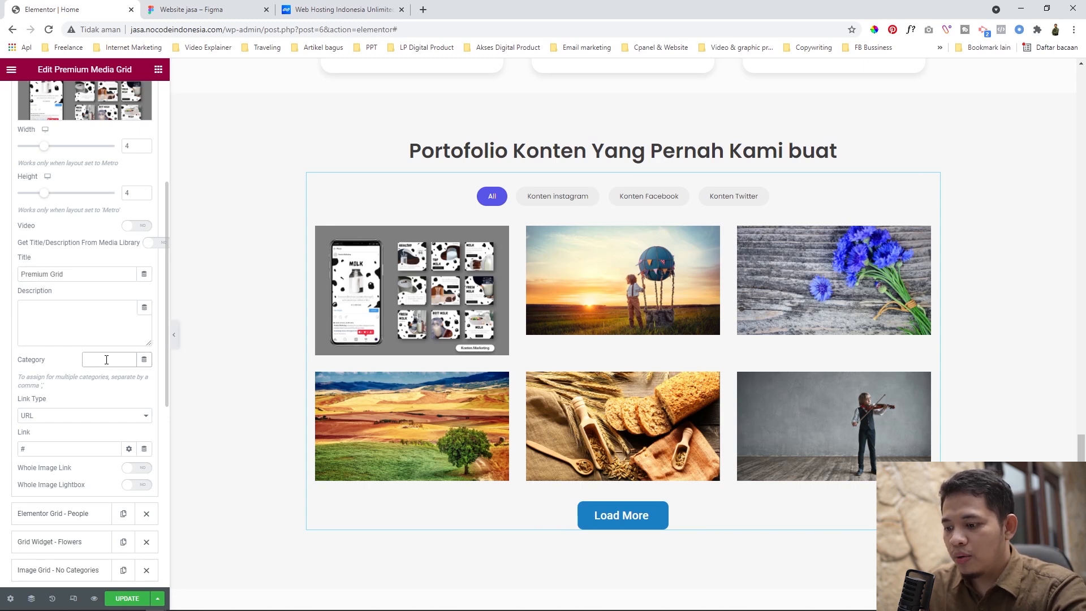
{"action": "type", "text": "Konten Facebook"}
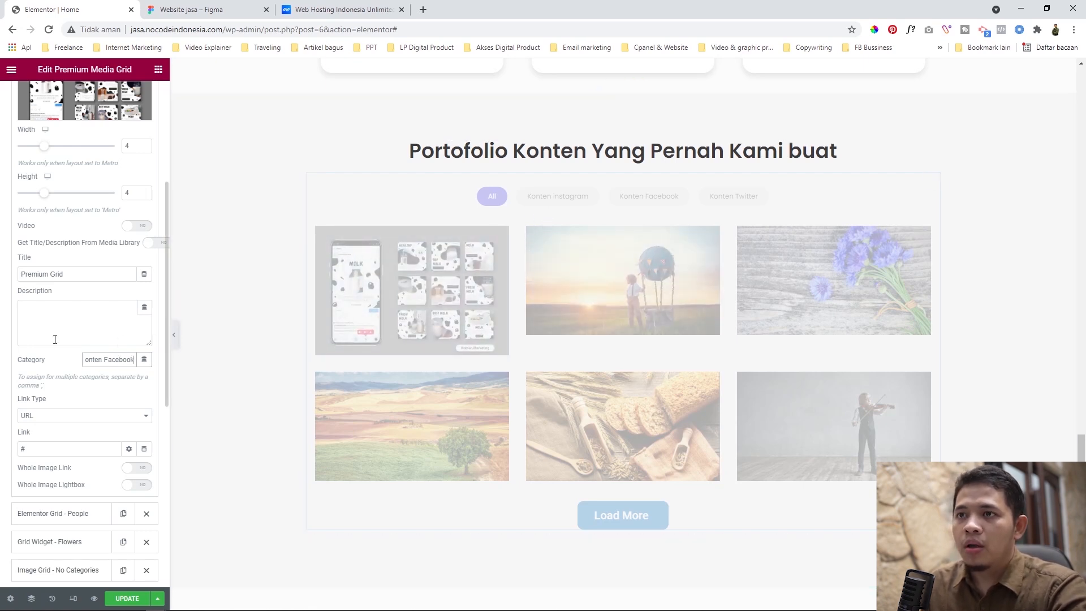
- Replace the Elementor Grid item's image with the red burger feed preview from the media library
{"action": "scroll", "coordinate": [56, 317], "scroll_direction": "up", "scroll_amount": 4}
{"action": "left_click", "coordinate": [60, 256]}
{"action": "left_click", "coordinate": [63, 284]}
{"action": "left_click", "coordinate": [84, 348]}
{"action": "left_click", "coordinate": [212, 115]}
{"action": "left_click", "coordinate": [284, 207]}
{"action": "left_click", "coordinate": [1036, 576]}
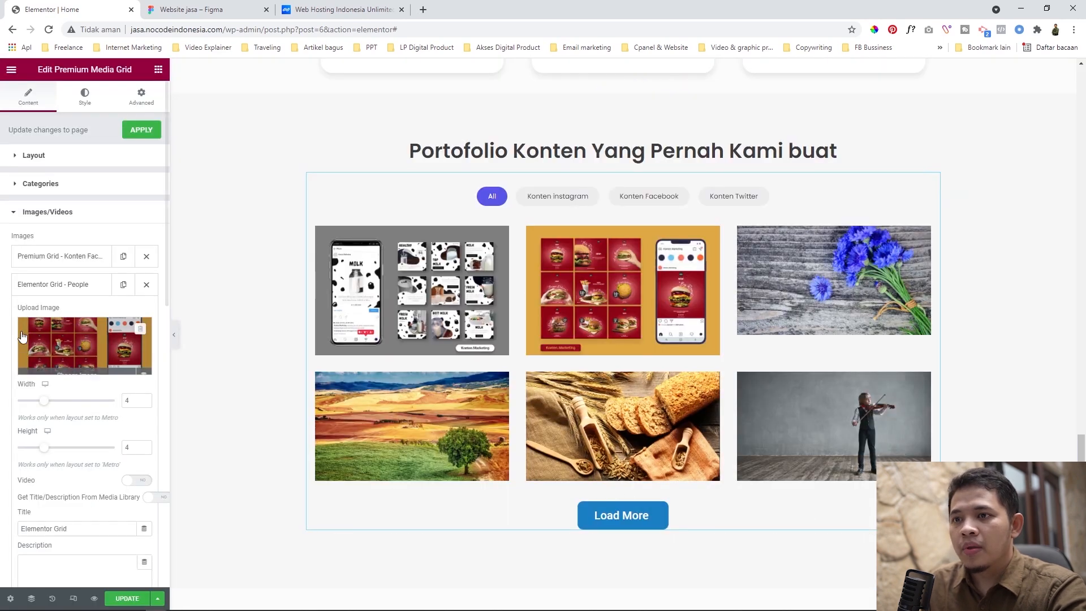
- Change the Elementor Grid item's category to "Konten Facebook"
{"action": "scroll", "coordinate": [21, 336], "scroll_direction": "down", "scroll_amount": 6}
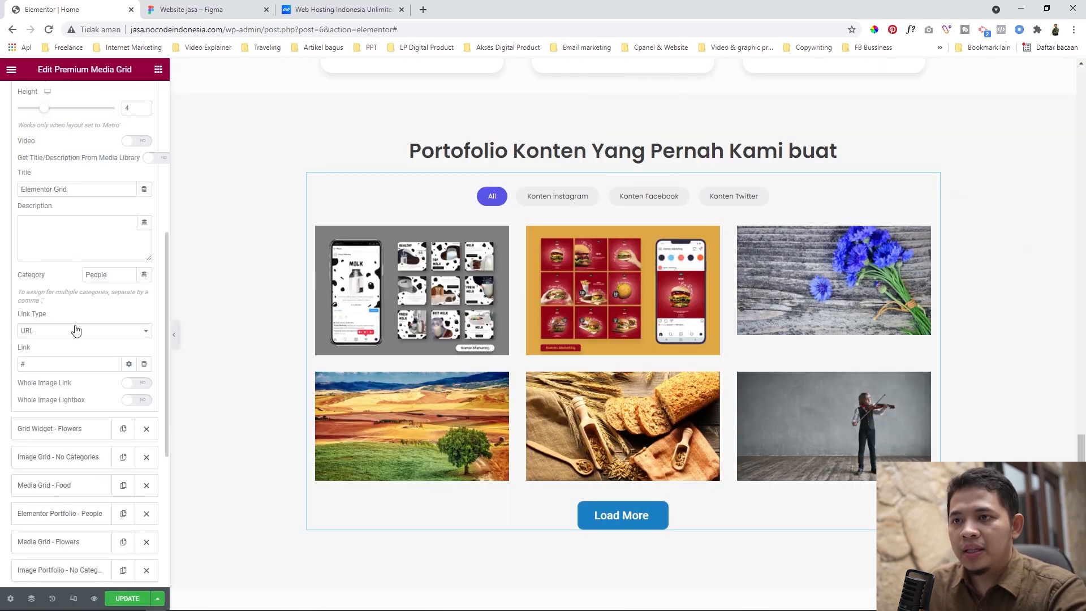
{"action": "left_click_drag", "start_coordinate": [83, 187], "coordinate": [7, 191]}
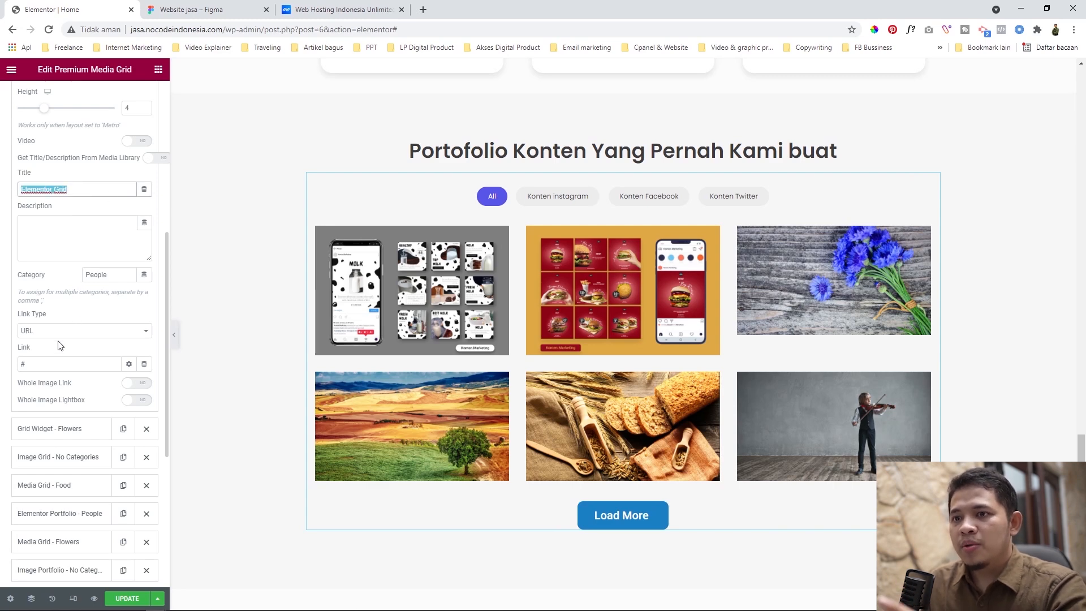
{"action": "left_click", "coordinate": [65, 364]}
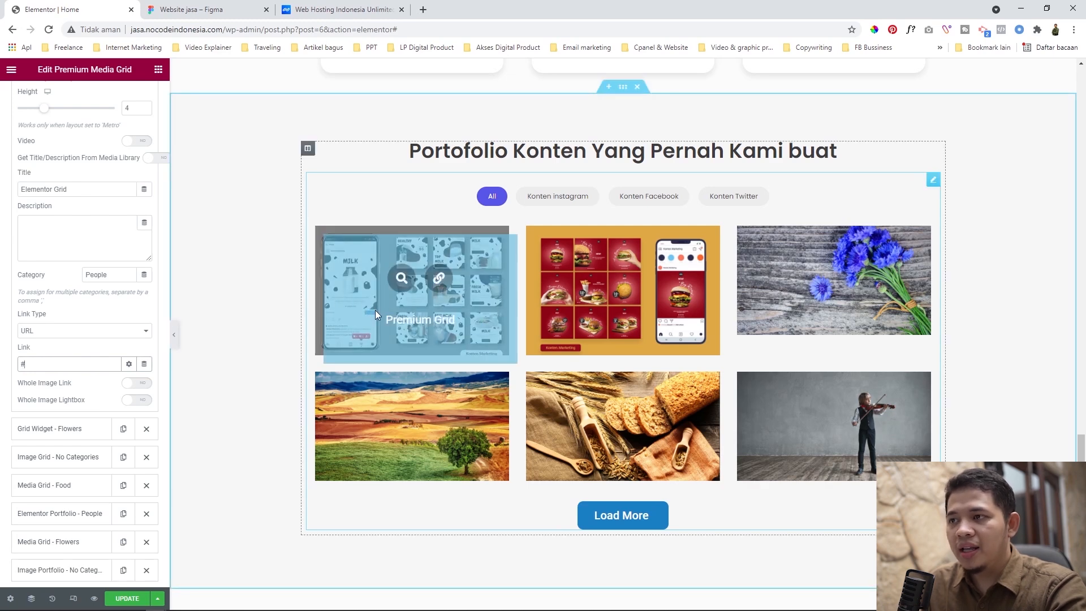
{"action": "left_click_drag", "start_coordinate": [40, 366], "coordinate": [16, 366]}
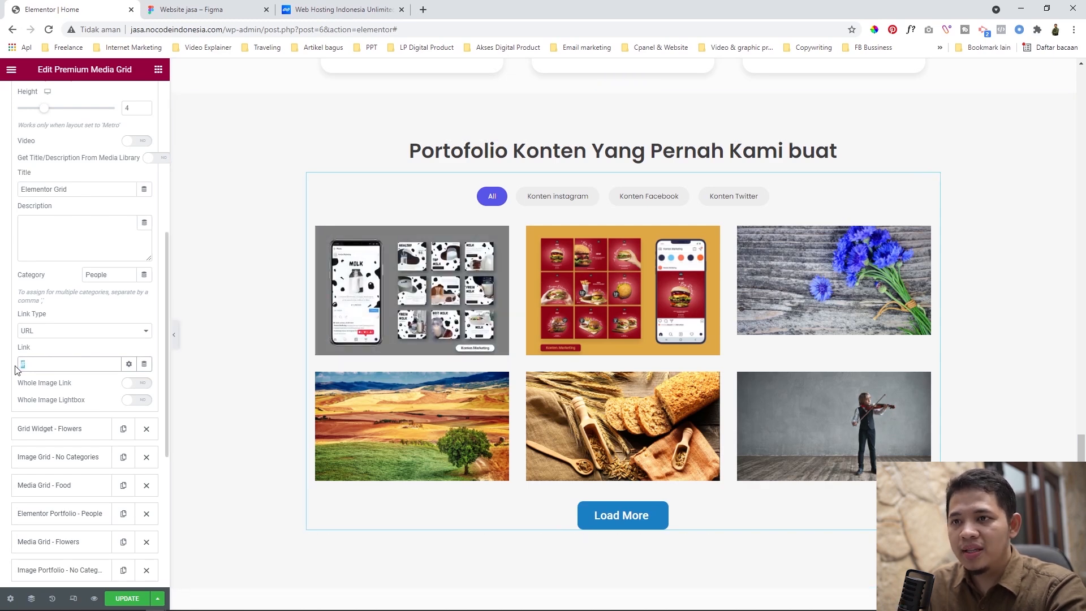
{"action": "left_click", "coordinate": [116, 281]}
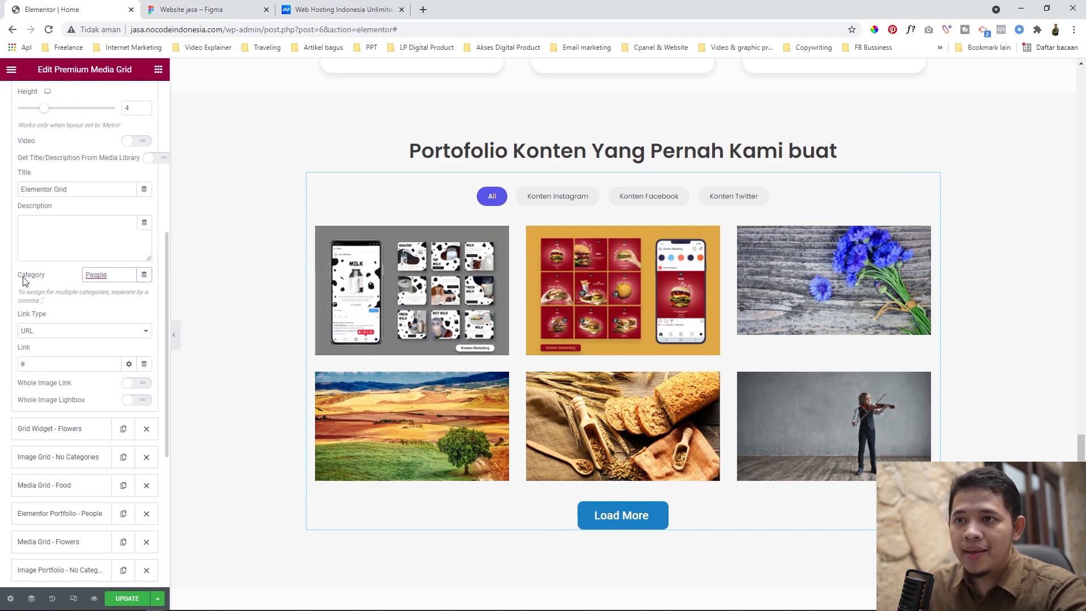
{"action": "left_click_drag", "start_coordinate": [111, 277], "coordinate": [65, 279]}
{"action": "type", "text": "Konten Facebook"}
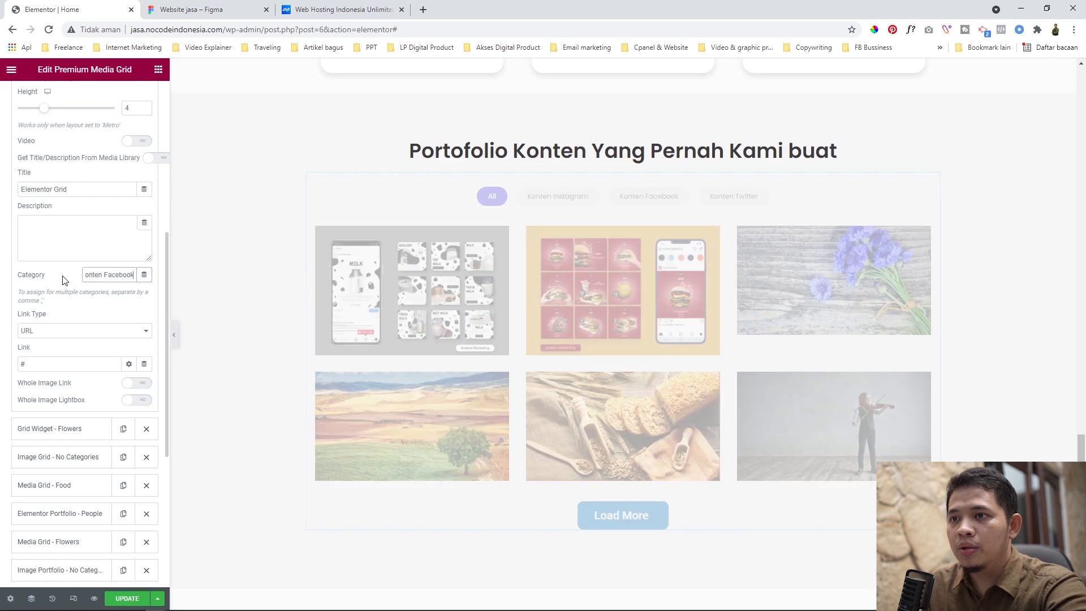
- Replace the Grid Widget item's flower image with Preview-5.jpg from the media library
{"action": "scroll", "coordinate": [60, 204], "scroll_direction": "up", "scroll_amount": 4}
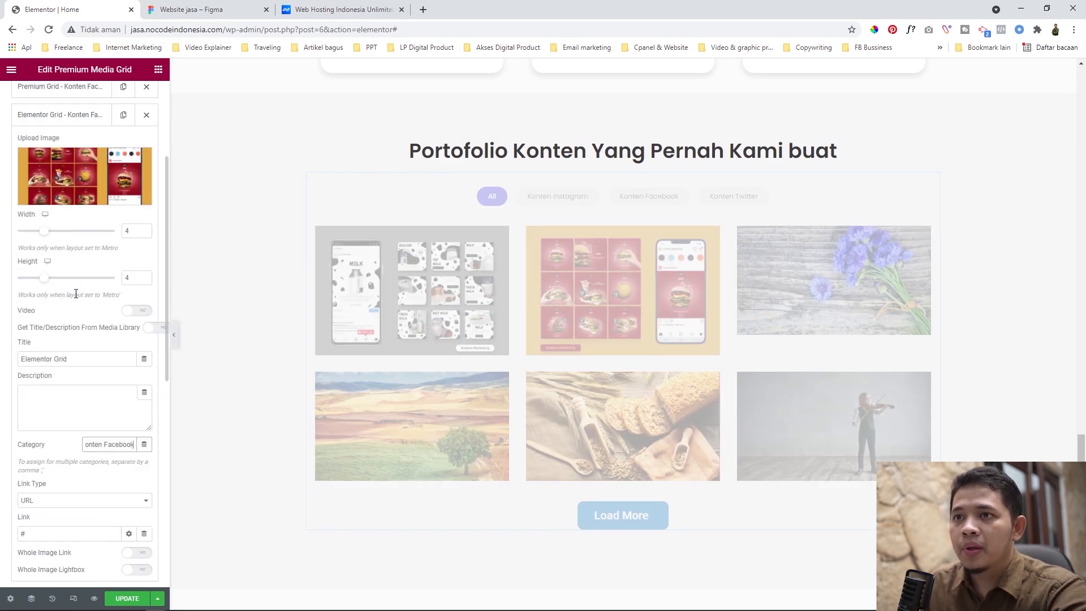
{"action": "left_click", "coordinate": [61, 170]}
{"action": "left_click", "coordinate": [65, 199]}
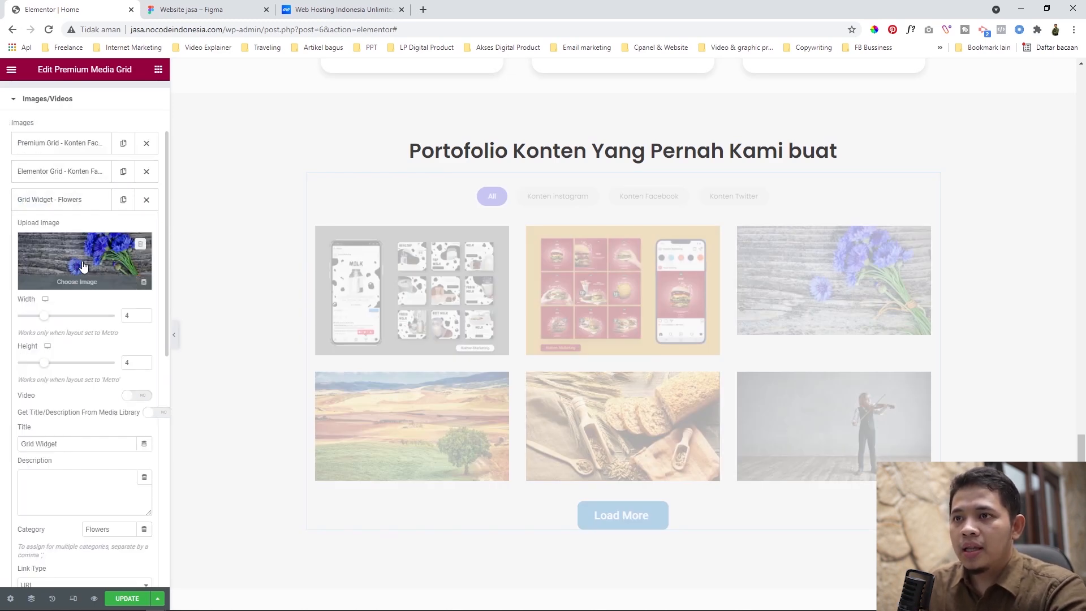
{"action": "left_click", "coordinate": [85, 263]}
{"action": "left_click", "coordinate": [214, 113]}
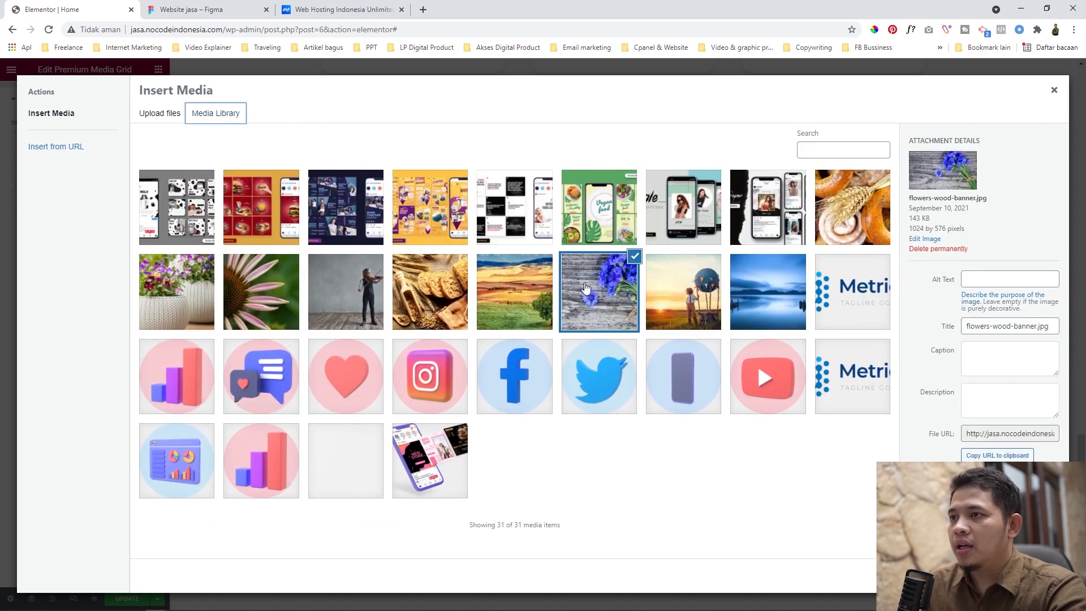
{"action": "left_click", "coordinate": [368, 214]}
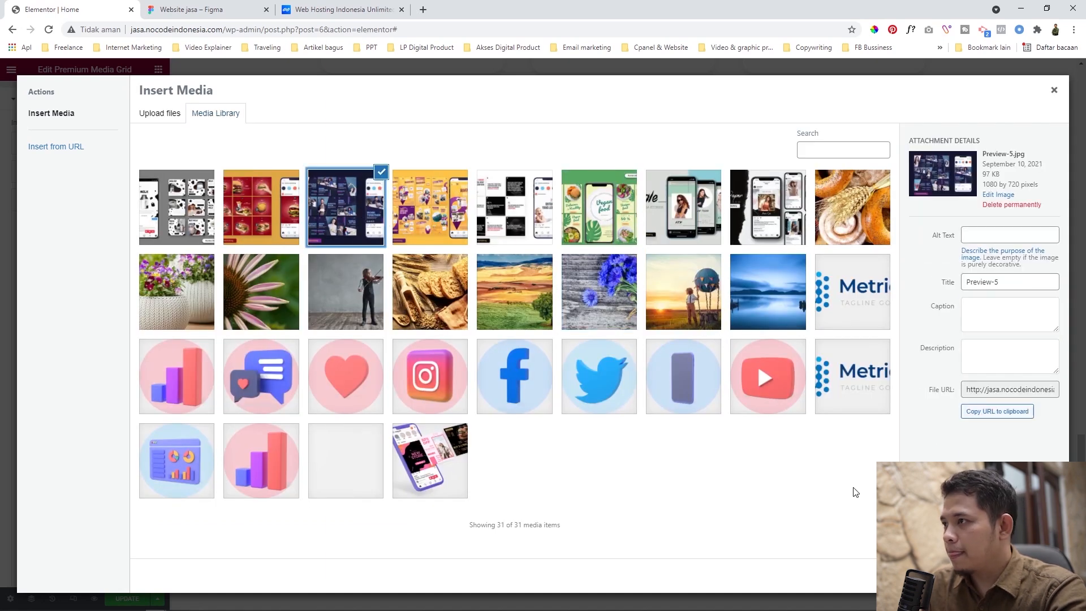
{"action": "left_click", "coordinate": [1031, 576]}
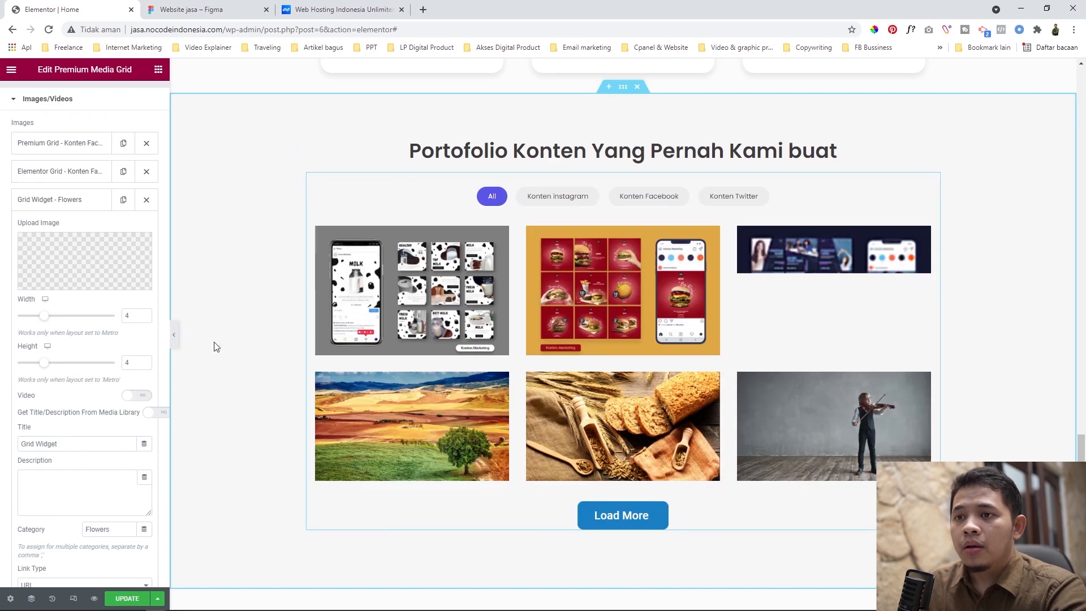
- Change the Grid Widget item's category to "Konten Instagram" and select the category text
{"action": "scroll", "coordinate": [85, 434], "scroll_direction": "down", "scroll_amount": 3}
{"action": "double_click", "coordinate": [97, 360]}
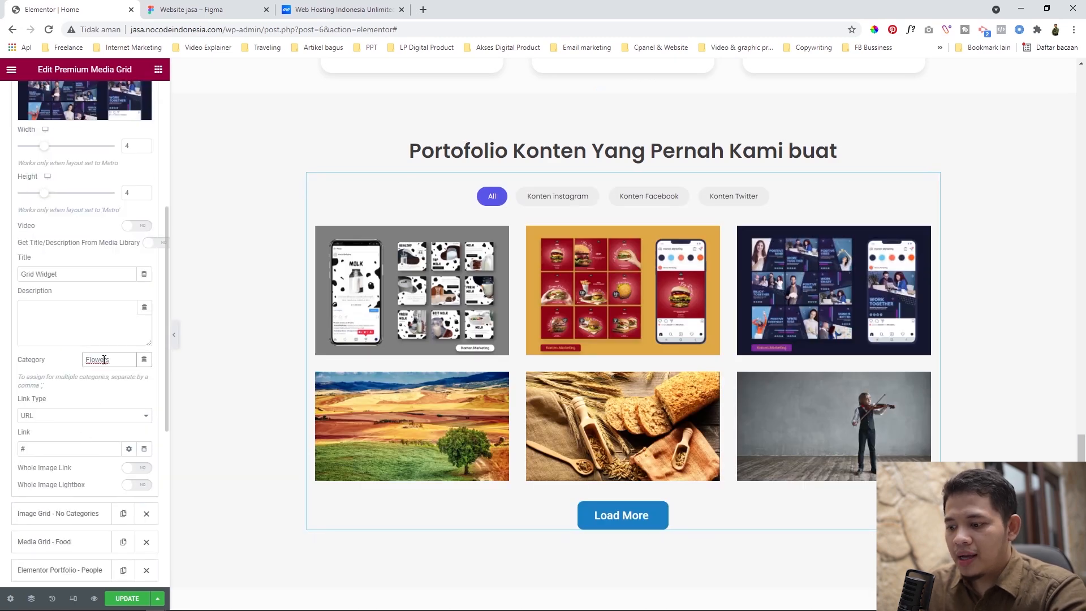
{"action": "type", "text": "Konten Facebook"}
{"action": "double_click", "coordinate": [120, 360]}
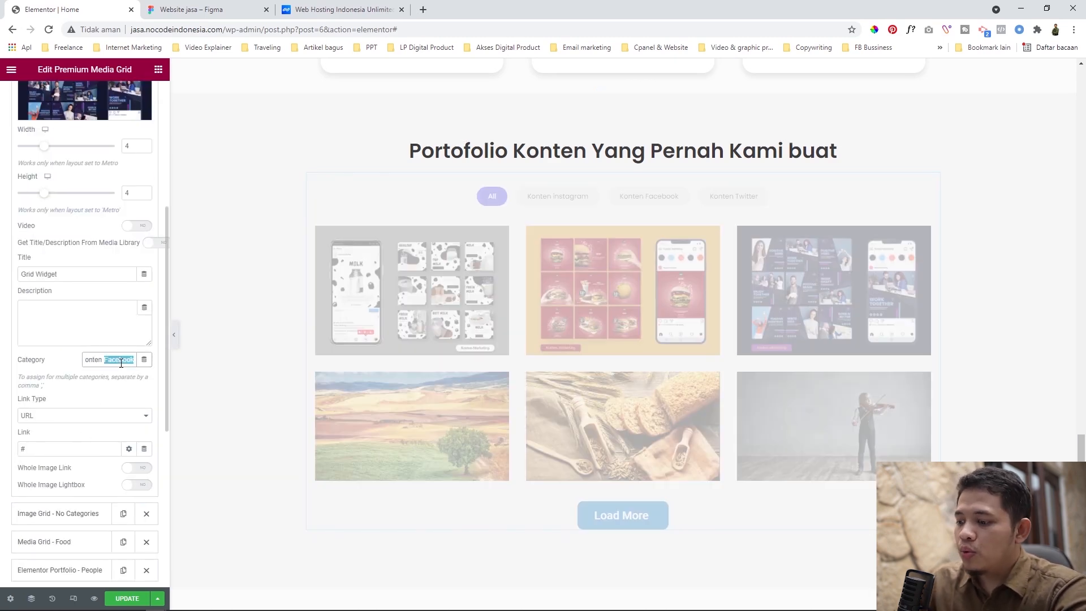
{"action": "type", "text": "Instagram"}
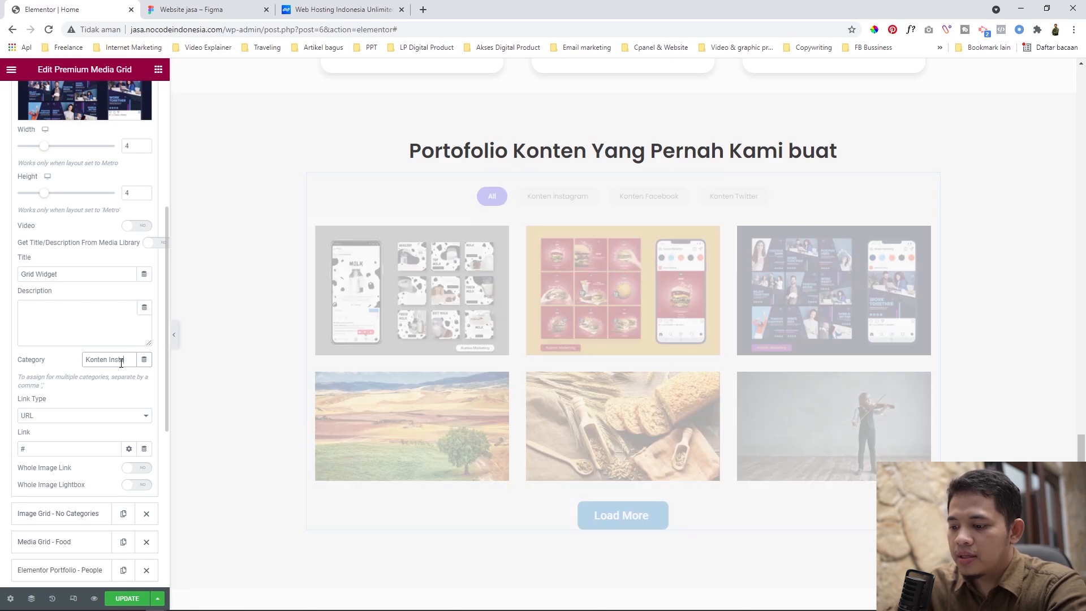
{"action": "key", "text": "ctrl+a"}
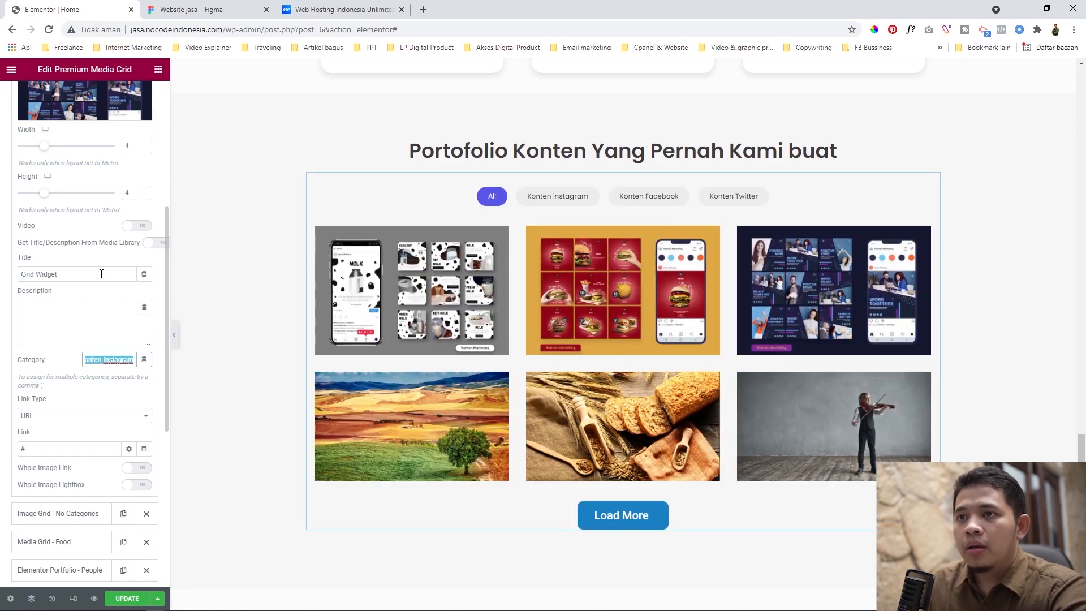
- Replace the Image Grid item's landscape picture with Preview-6.jpg from the media library
{"action": "scroll", "coordinate": [93, 237], "scroll_direction": "up", "scroll_amount": 3}
{"action": "left_click", "coordinate": [85, 199]}
{"action": "left_click", "coordinate": [74, 228]}
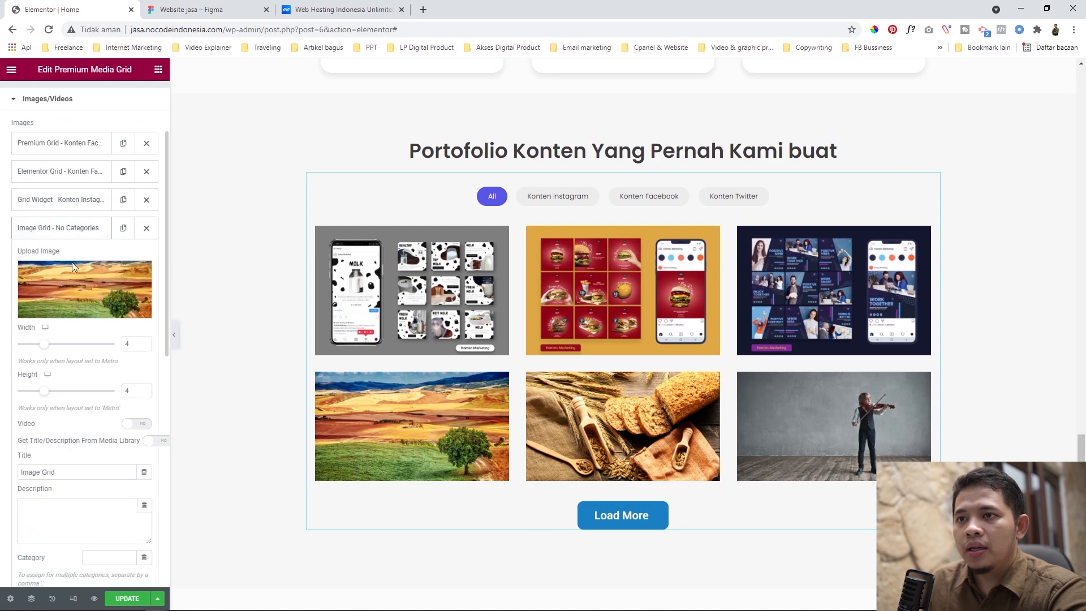
{"action": "left_click", "coordinate": [83, 293]}
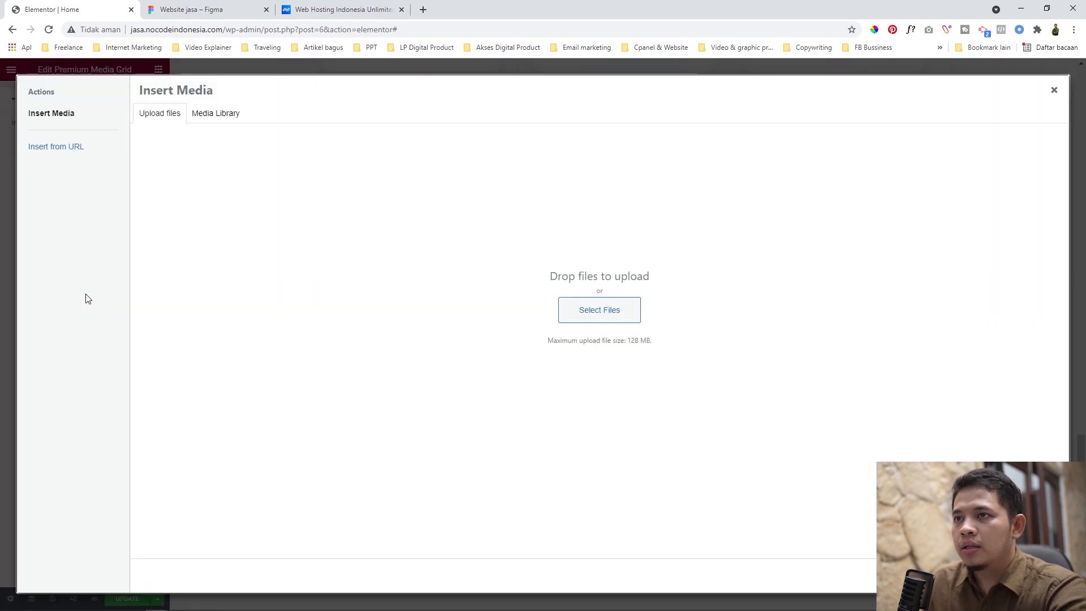
{"action": "left_click", "coordinate": [590, 308]}
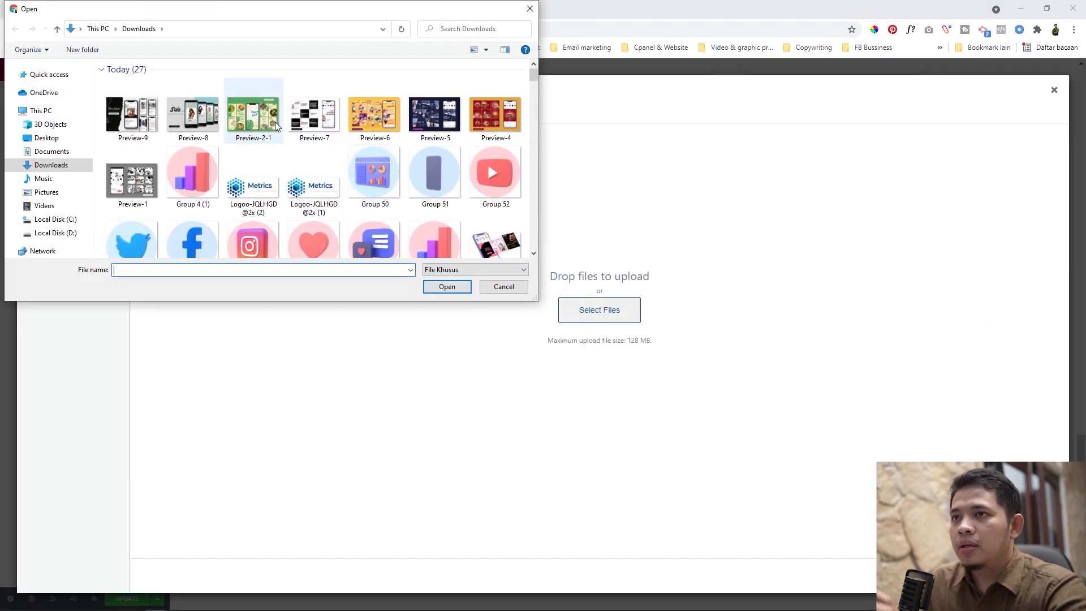
{"action": "left_click", "coordinate": [501, 286]}
{"action": "left_click", "coordinate": [220, 112]}
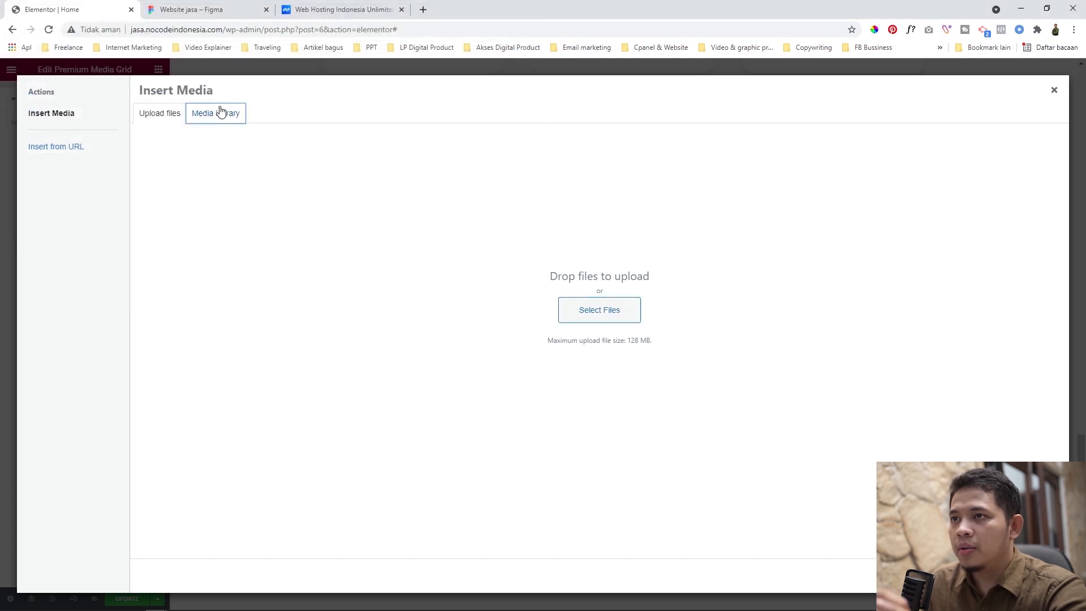
{"action": "left_click", "coordinate": [424, 228]}
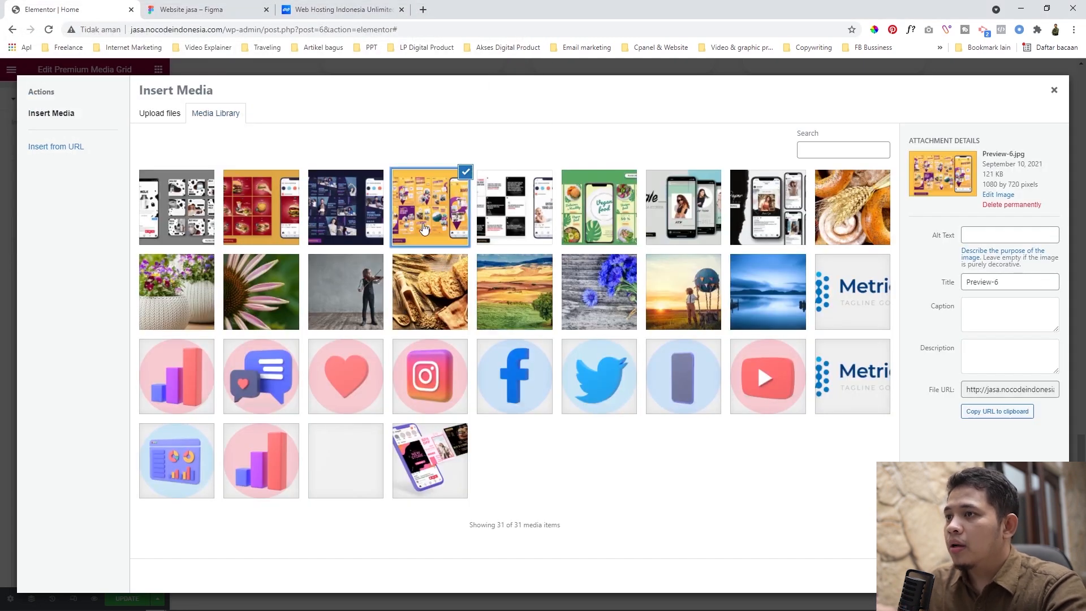
{"action": "left_click", "coordinate": [1029, 576]}
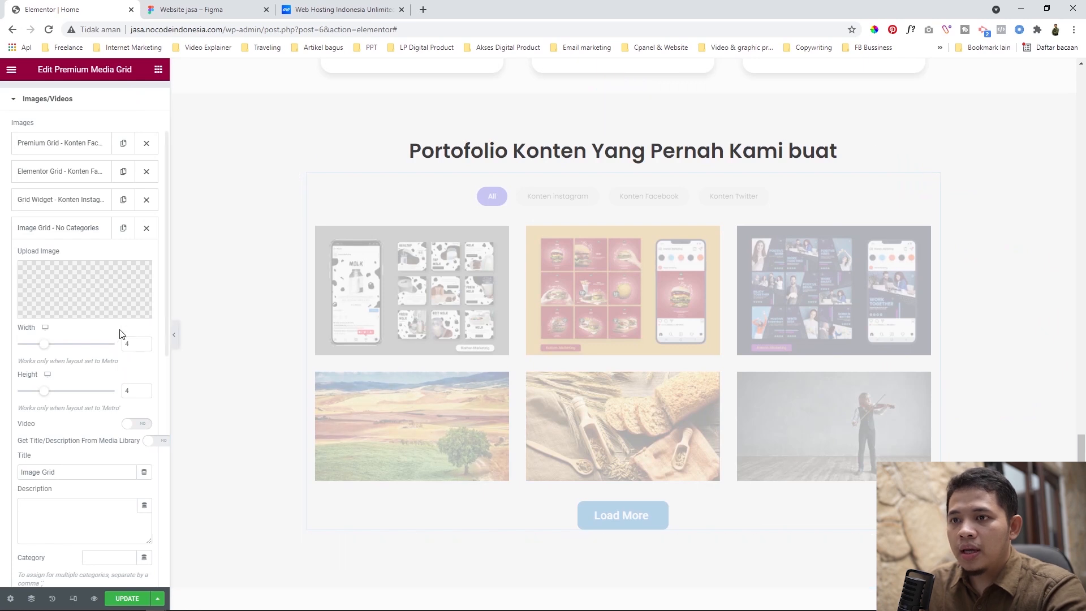
- Set the Image Grid item's category to "Konten Instagram" and collapse the item
{"action": "scroll", "coordinate": [53, 445], "scroll_direction": "down", "scroll_amount": 2}
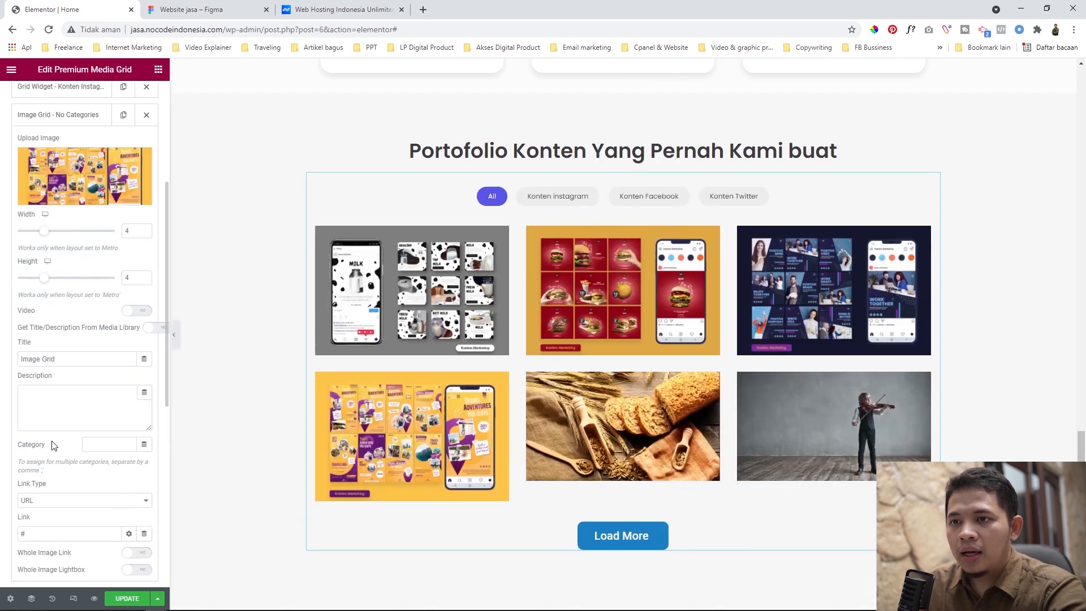
{"action": "triple_click", "coordinate": [43, 364]}
{"action": "scroll", "coordinate": [118, 417], "scroll_direction": "down", "scroll_amount": 1}
{"action": "left_click", "coordinate": [109, 389]}
{"action": "type", "text": "Konten Instagram"}
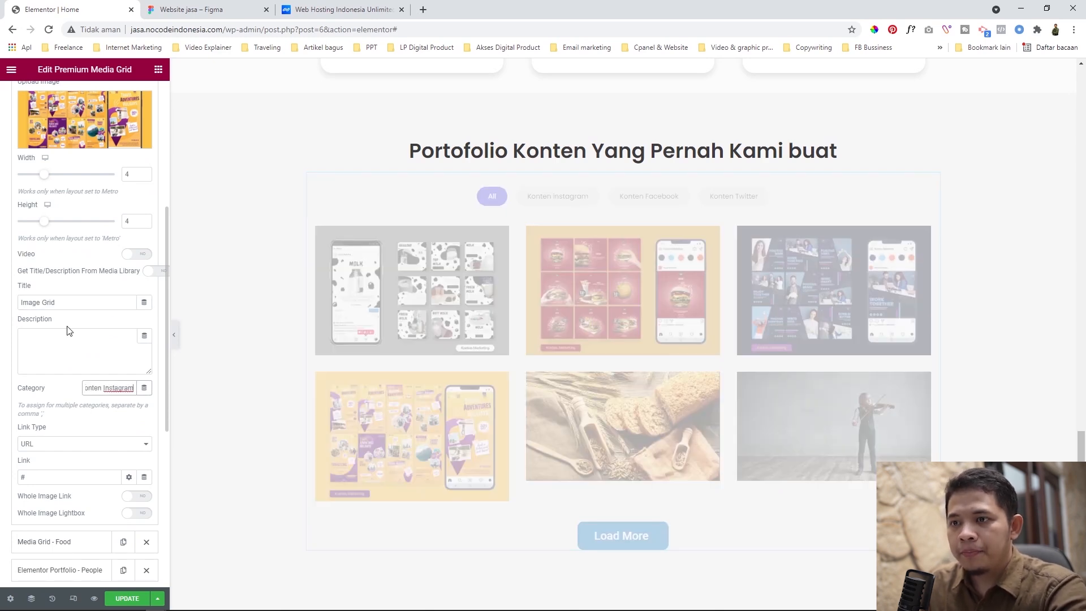
{"action": "scroll", "coordinate": [68, 330], "scroll_direction": "up", "scroll_amount": 5}
{"action": "left_click", "coordinate": [62, 284]}
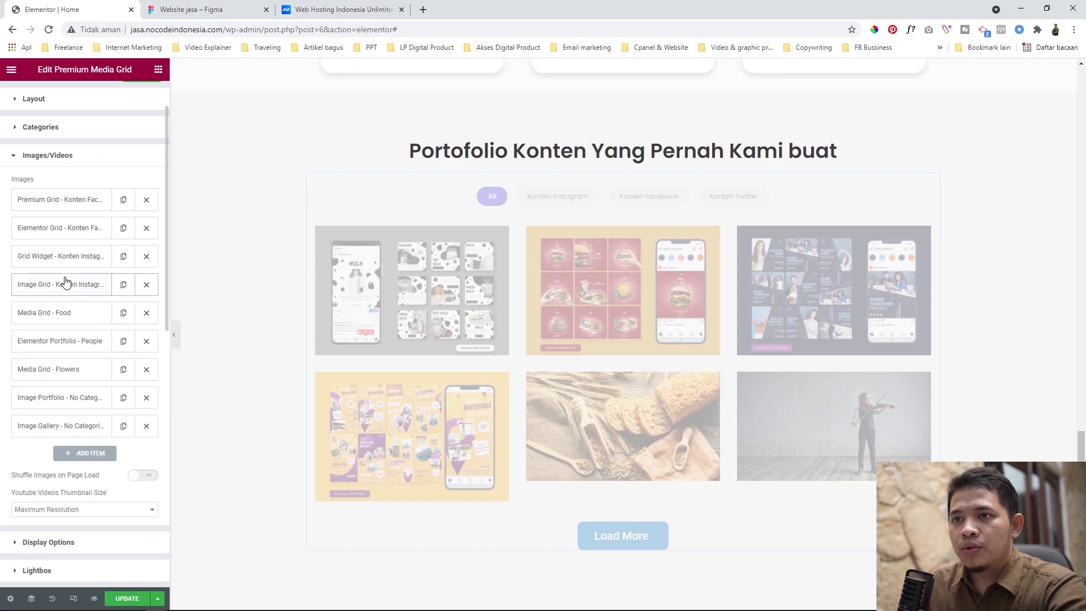
- Replace the bread picture of the Media Grid item in the Food category with Preview-7.jpg from the media library
{"action": "left_click", "coordinate": [70, 322]}
{"action": "left_click", "coordinate": [73, 371]}
{"action": "left_click", "coordinate": [219, 117]}
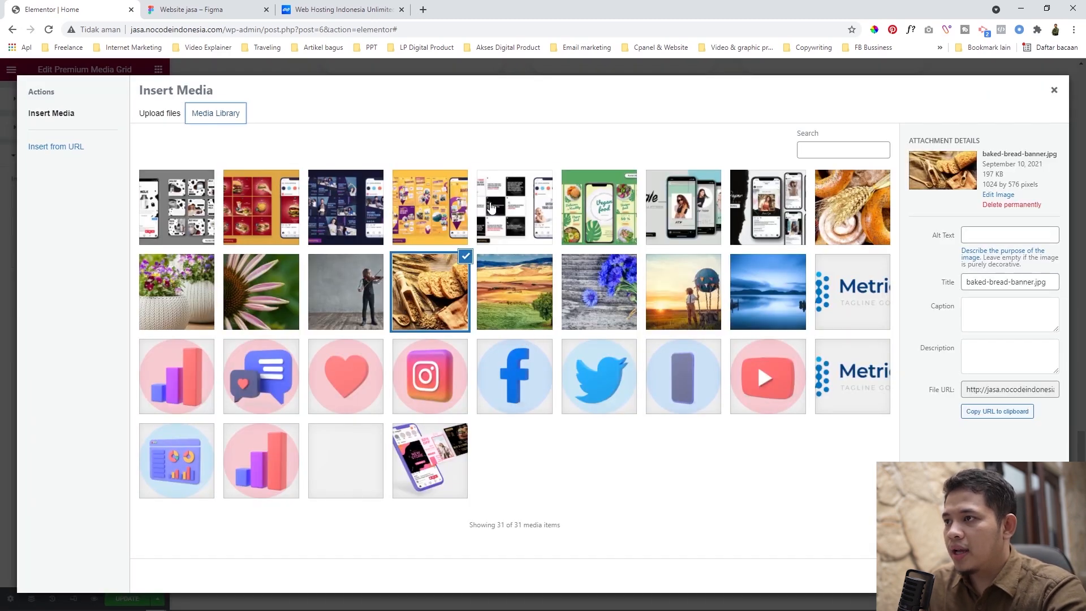
{"action": "left_click", "coordinate": [492, 209]}
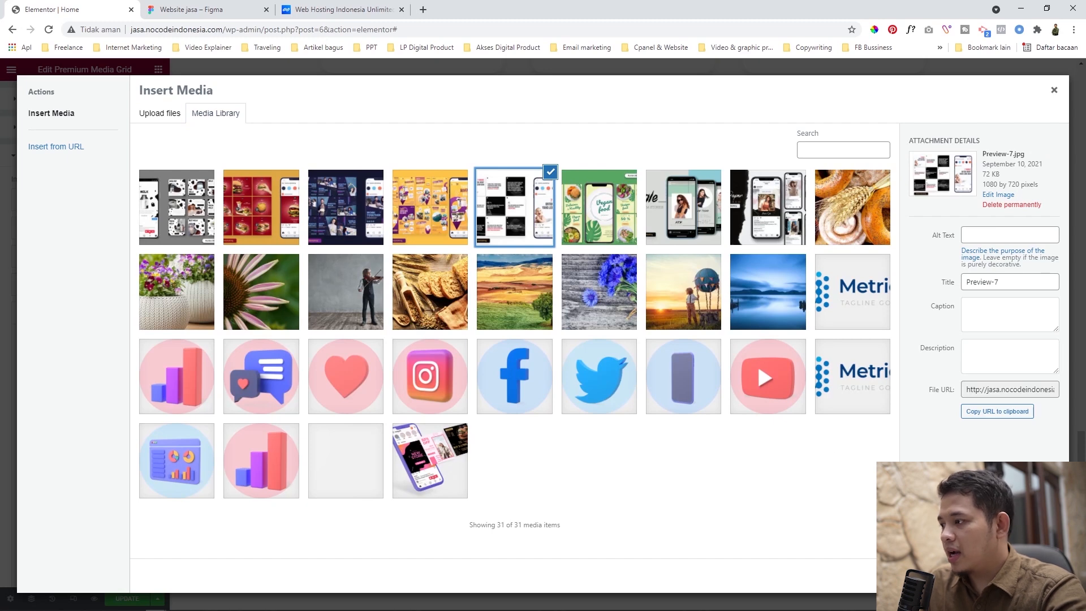
{"action": "left_click", "coordinate": [1031, 575]}
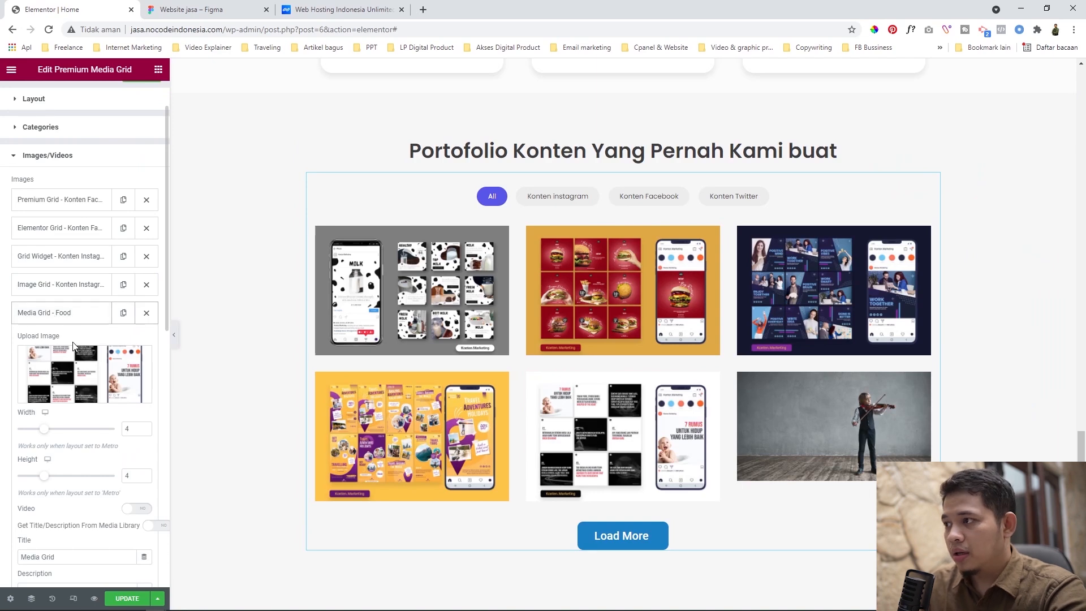
- Change the Food item's category to "Konten Twitter" and select the category text
{"action": "scroll", "coordinate": [73, 344], "scroll_direction": "down", "scroll_amount": 2}
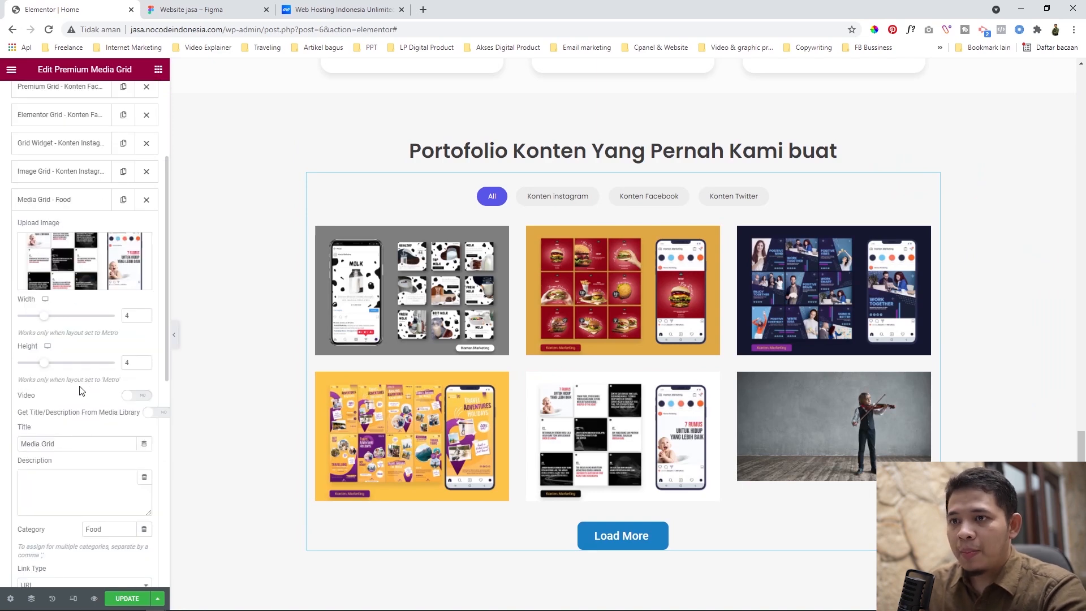
{"action": "scroll", "coordinate": [73, 391], "scroll_direction": "down", "scroll_amount": 3}
{"action": "left_click", "coordinate": [116, 362]}
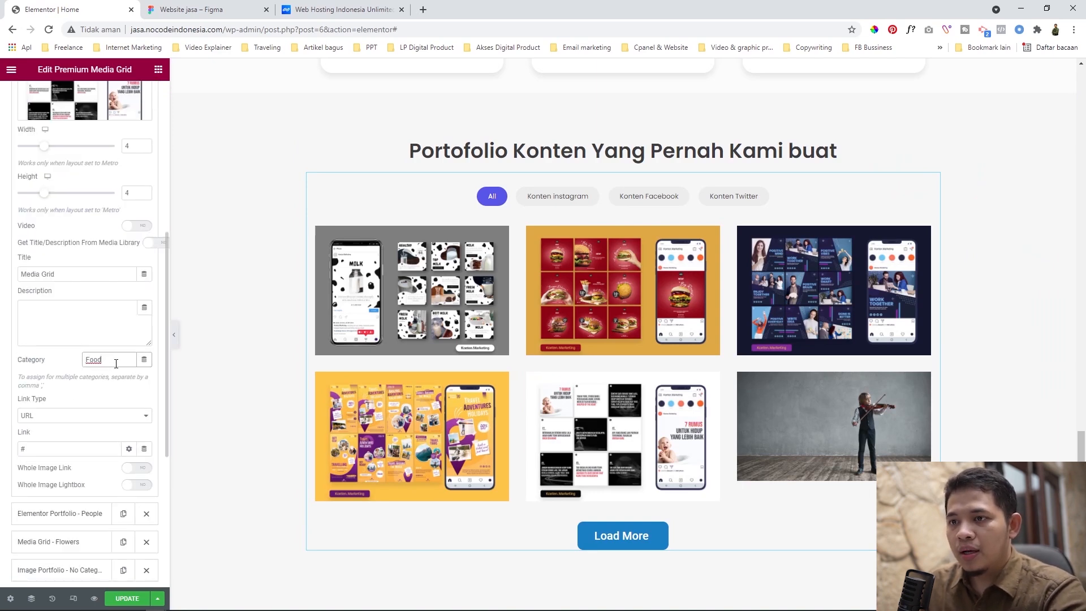
{"action": "type", "text": "Konten Instagram"}
{"action": "double_click", "coordinate": [120, 361]}
{"action": "type", "text": "Tw"}
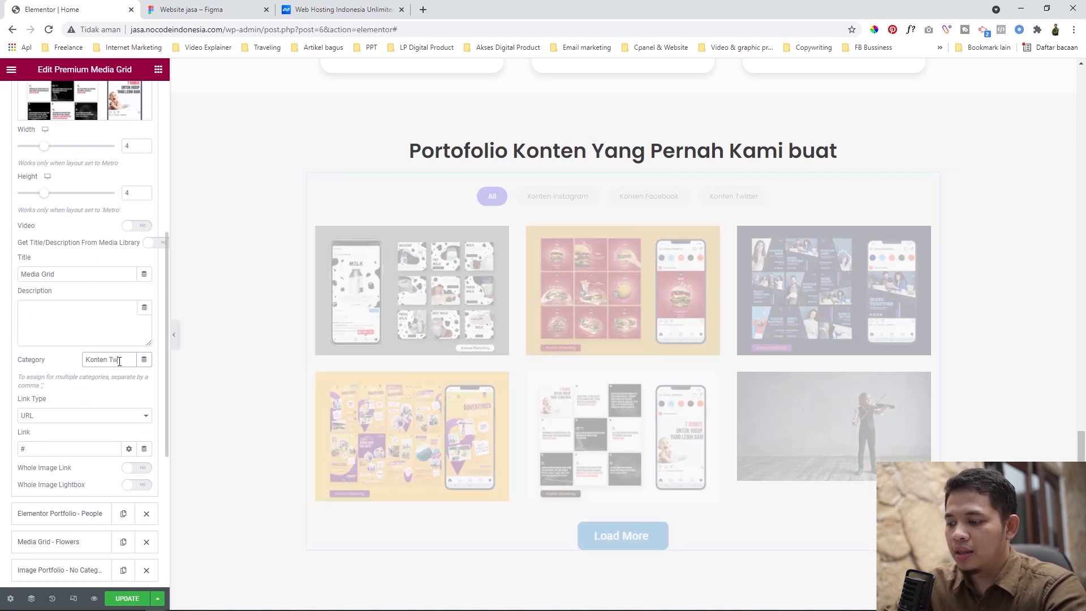
{"action": "triple_click", "coordinate": [120, 361]}
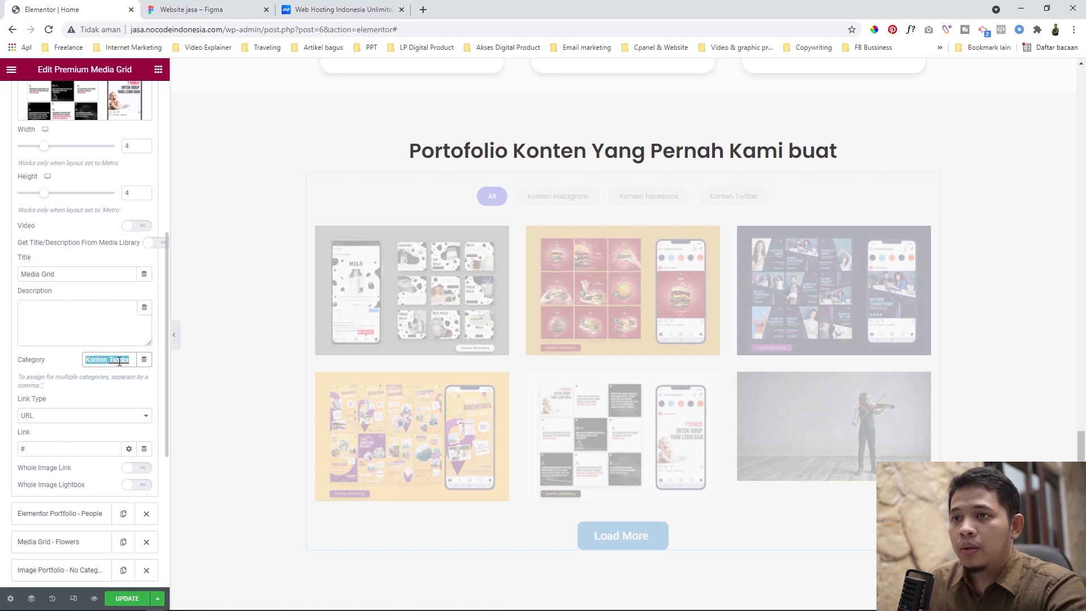
- Replace the Elementor Portfolio item's violinist picture with Preview-2-1.jpg from the media library
{"action": "scroll", "coordinate": [114, 204], "scroll_direction": "up", "scroll_amount": 3}
{"action": "left_click", "coordinate": [75, 232]}
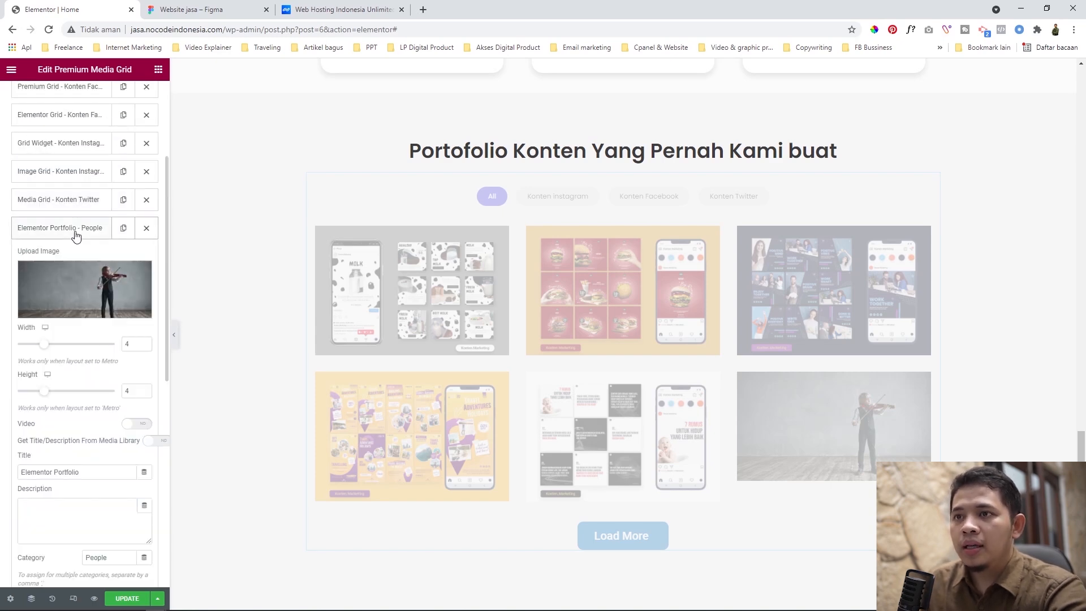
{"action": "left_click", "coordinate": [105, 293]}
{"action": "left_click", "coordinate": [215, 113]}
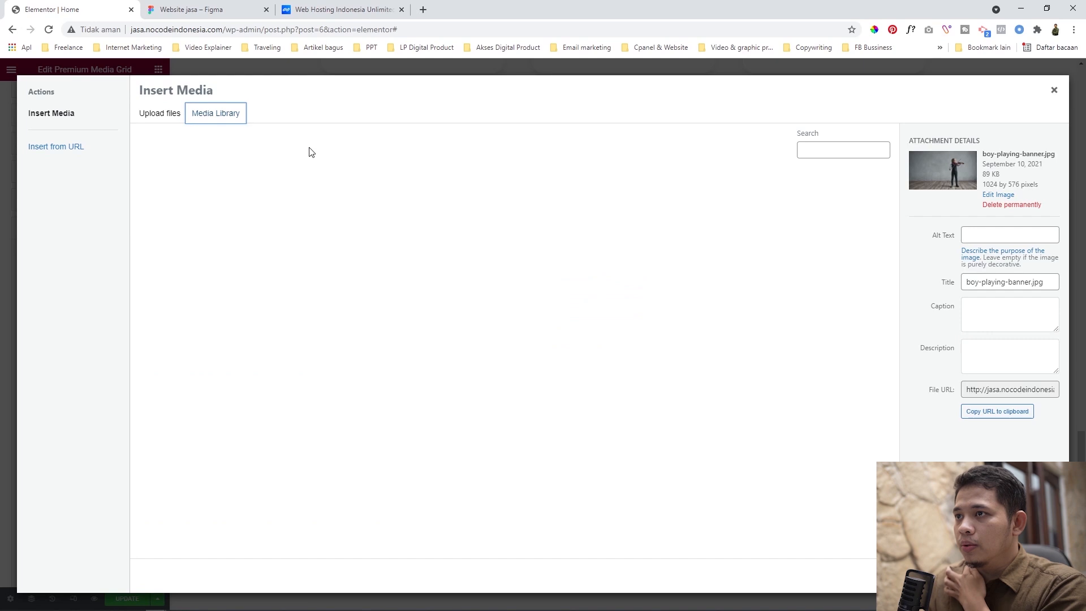
{"action": "left_click", "coordinate": [609, 207]}
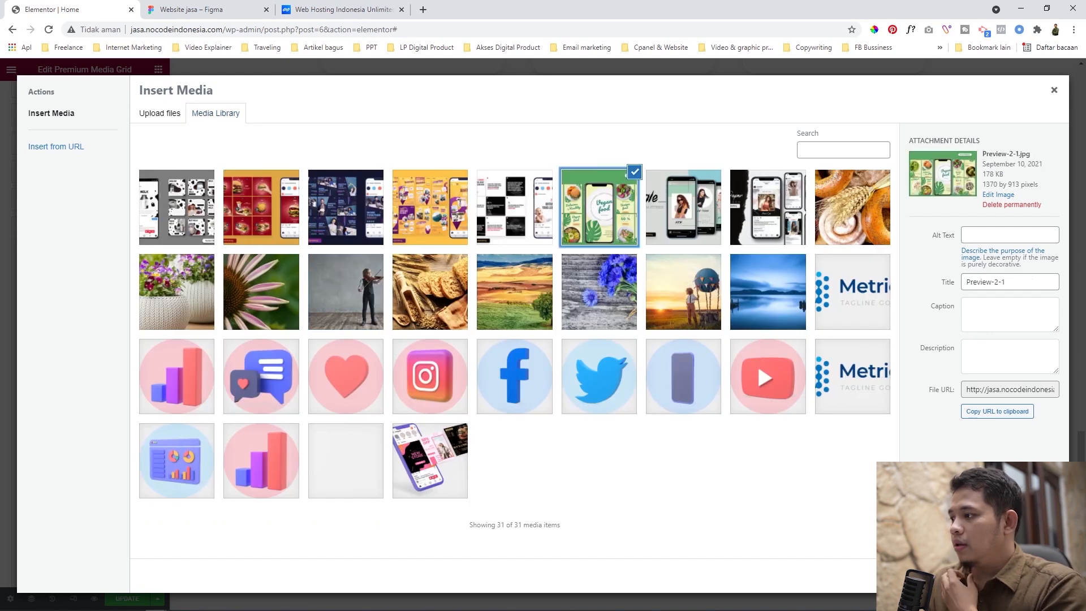
{"action": "left_click", "coordinate": [1028, 576]}
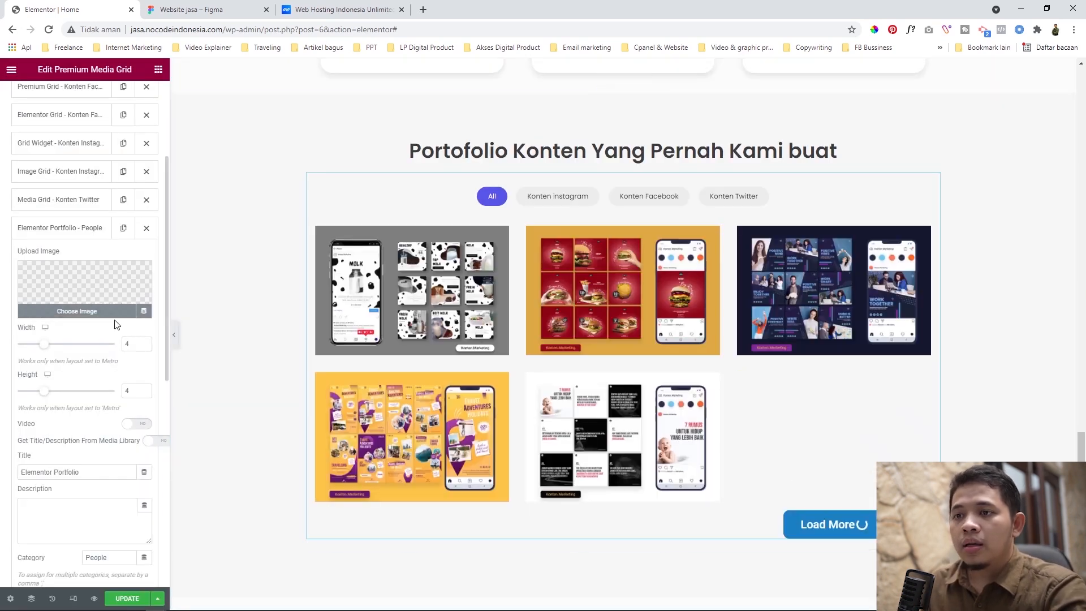
- Change the Elementor Portfolio item's category to "Konten Twitter" and collapse the item
{"action": "scroll", "coordinate": [111, 462], "scroll_direction": "down", "scroll_amount": 2}
{"action": "left_click", "coordinate": [108, 446]}
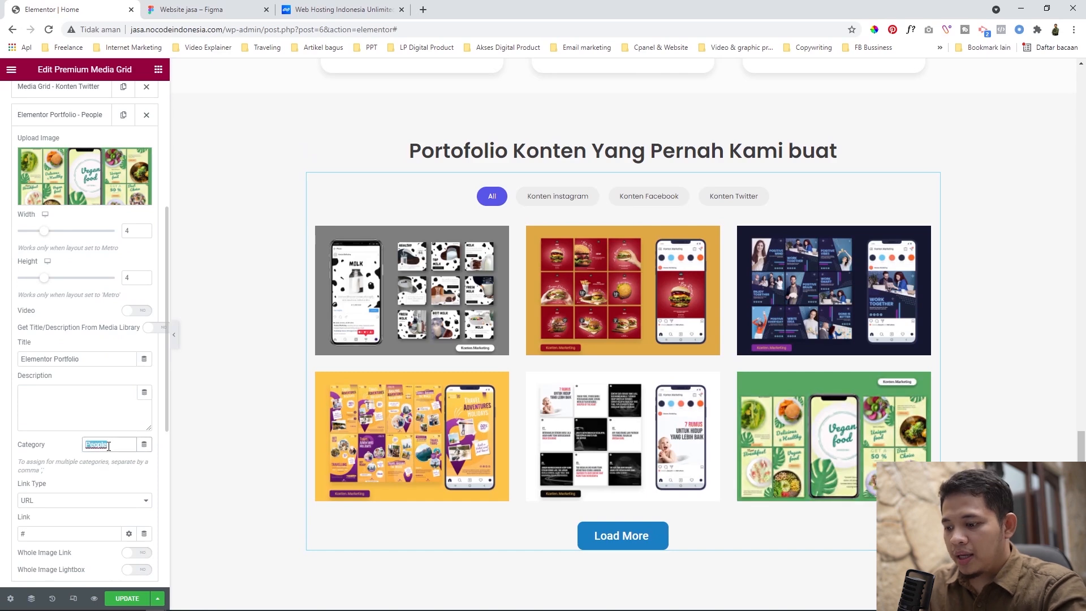
{"action": "type", "text": "Konten Twitter"}
{"action": "scroll", "coordinate": [102, 426], "scroll_direction": "up", "scroll_amount": 3}
{"action": "left_click", "coordinate": [65, 284]}
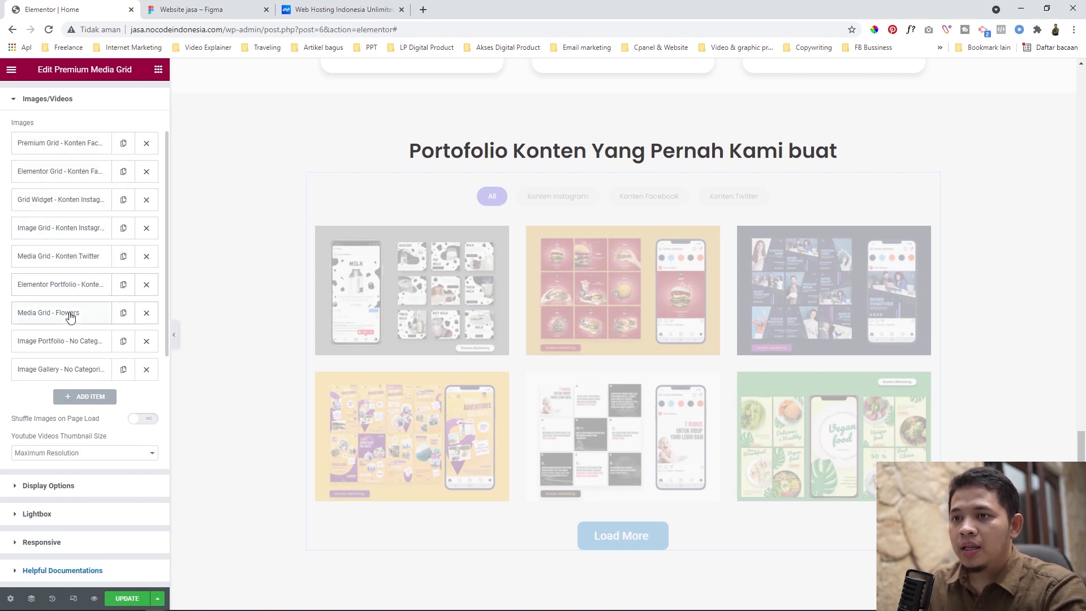
- Delete the unused Media Grid - Flowers, Image Portfolio and Image Gallery items from the grid
{"action": "left_click", "coordinate": [145, 316]}
{"action": "left_click", "coordinate": [147, 317]}
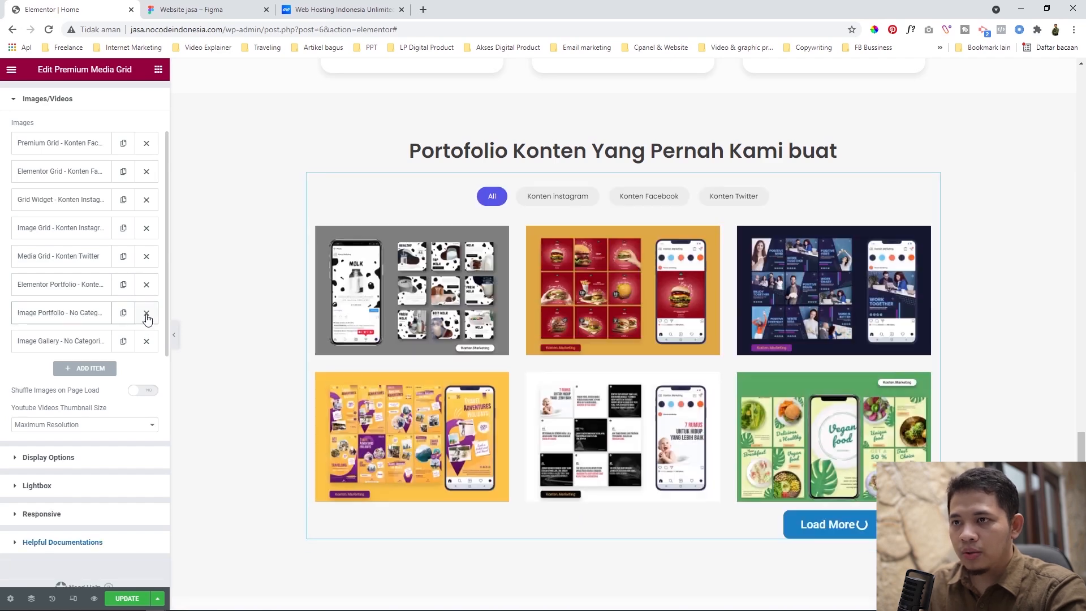
{"action": "left_click", "coordinate": [146, 315]}
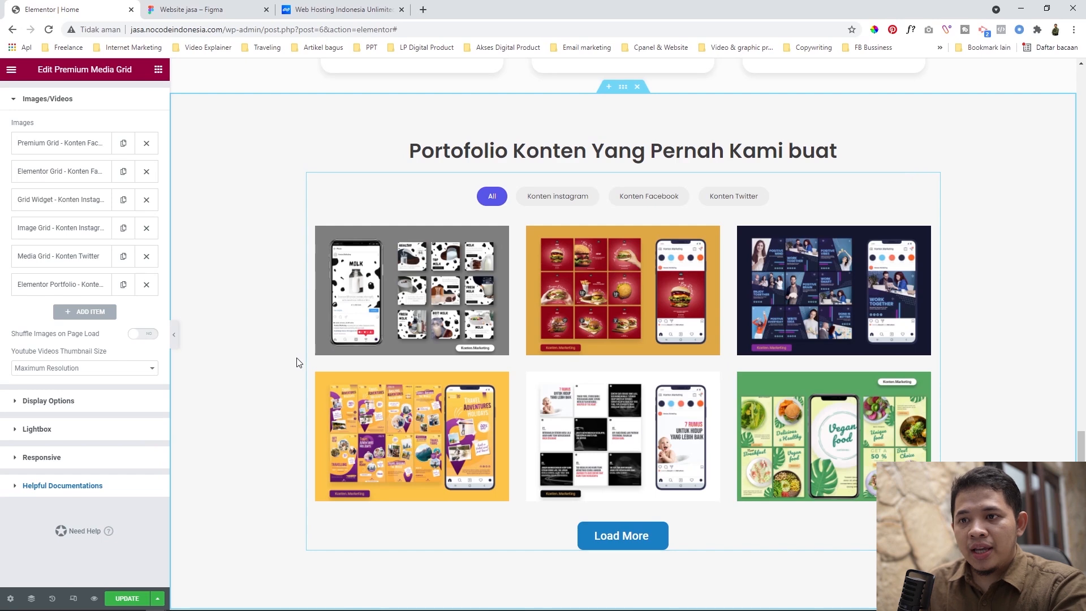
- Try Style 1 as the media grid's skin in the display options and settle on Style 2
{"action": "left_click", "coordinate": [50, 401]}
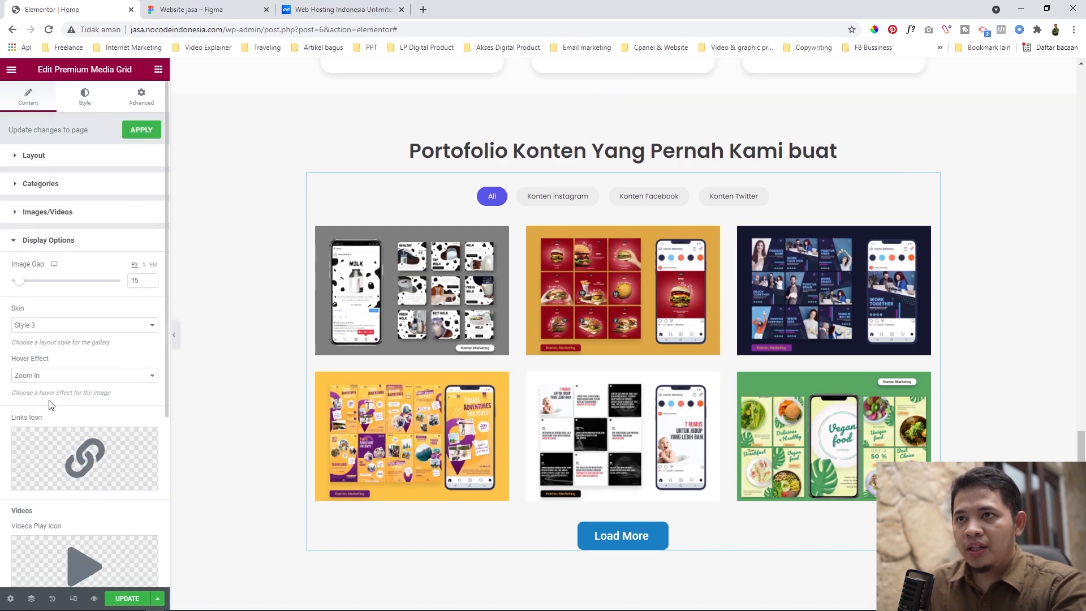
{"action": "scroll", "coordinate": [87, 339], "scroll_direction": "down", "scroll_amount": 1}
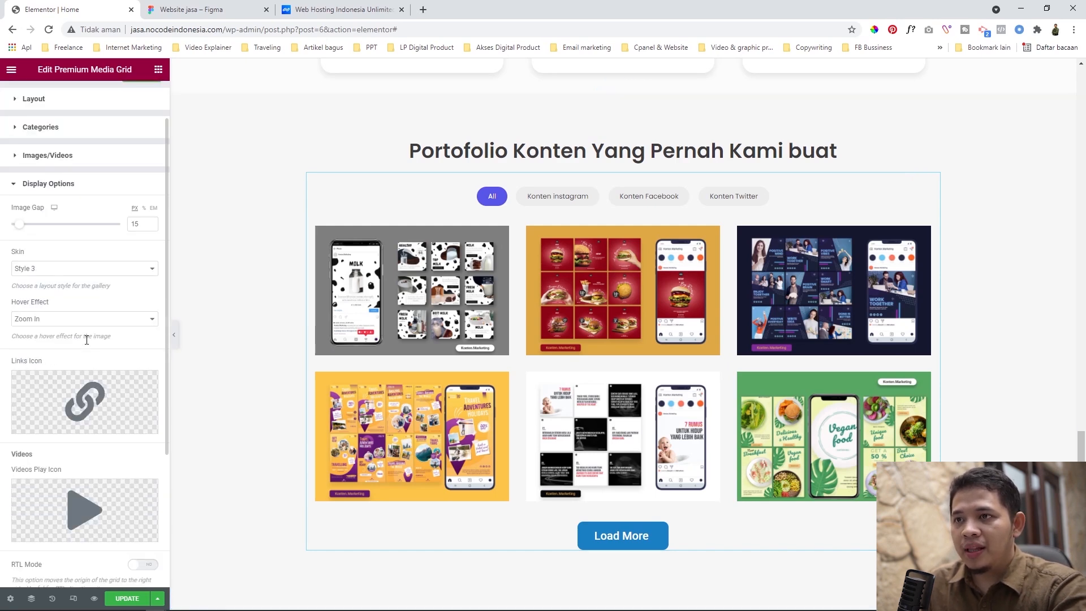
{"action": "mouse_move", "coordinate": [406, 282]}
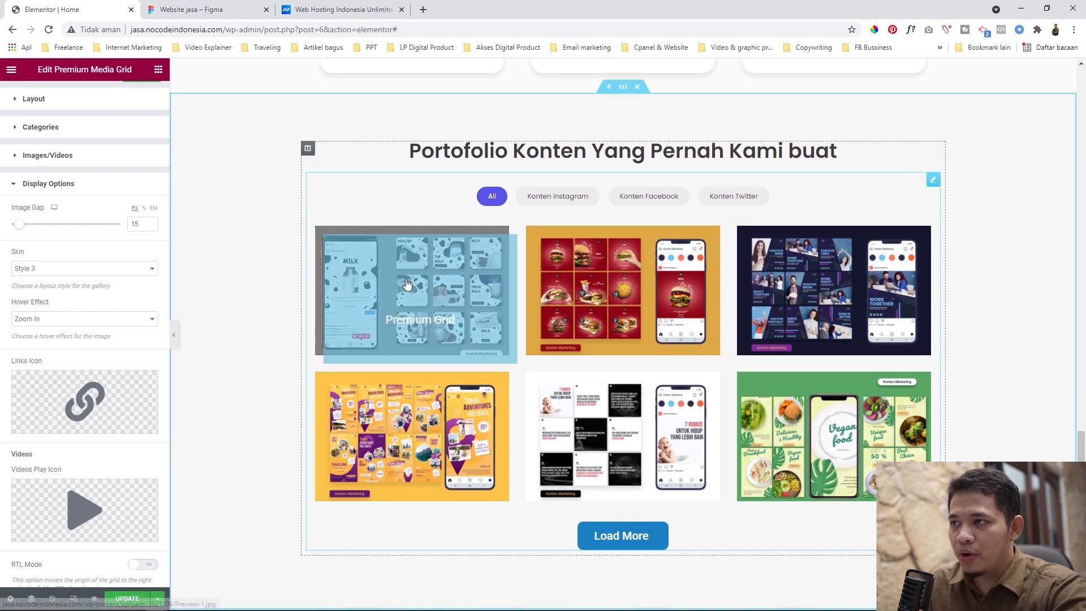
{"action": "left_click", "coordinate": [121, 269]}
{"action": "left_click", "coordinate": [119, 280]}
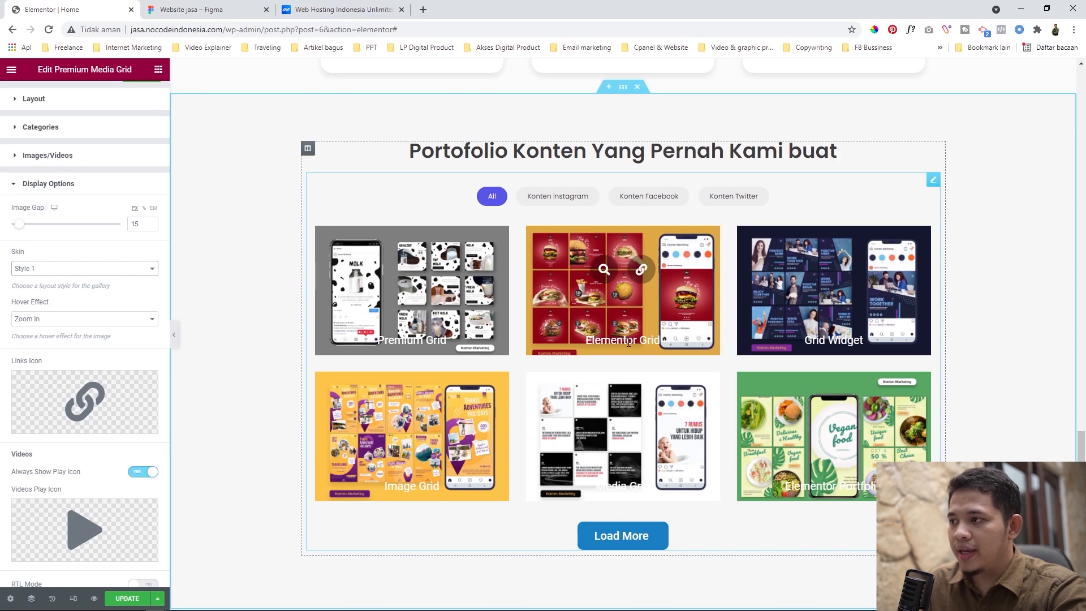
{"action": "left_click", "coordinate": [79, 269]}
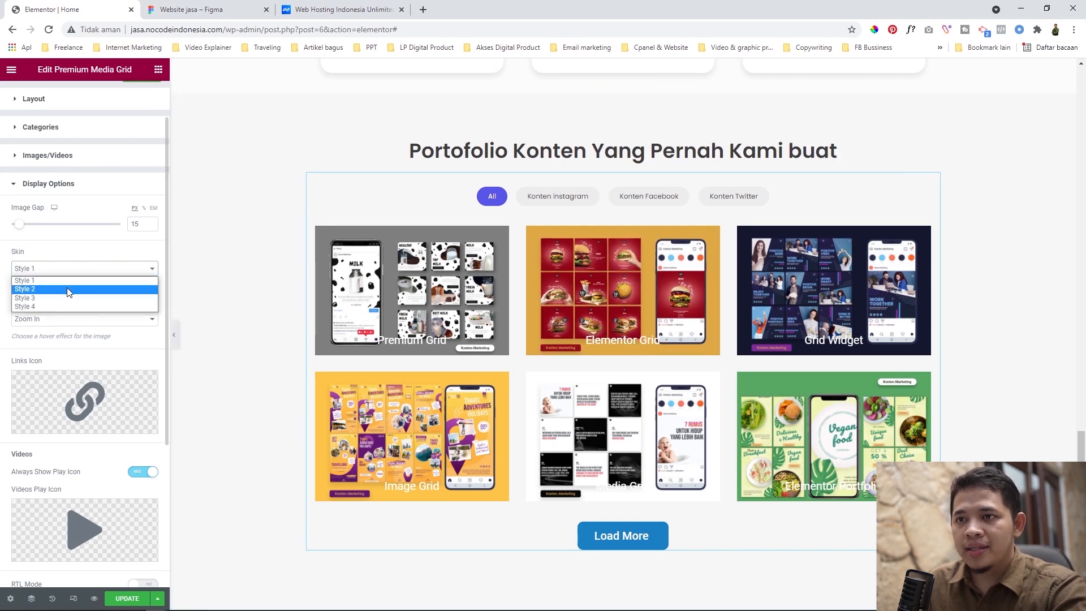
{"action": "left_click", "coordinate": [68, 289]}
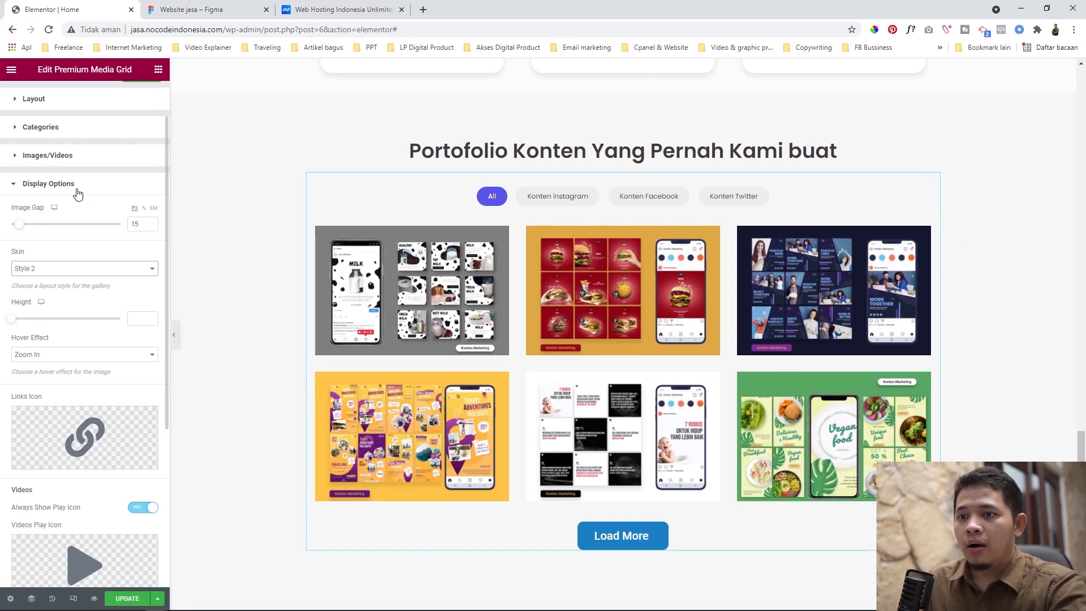
- Set the media grid's lightbox style to Elementor
{"action": "scroll", "coordinate": [85, 436], "scroll_direction": "down", "scroll_amount": 3}
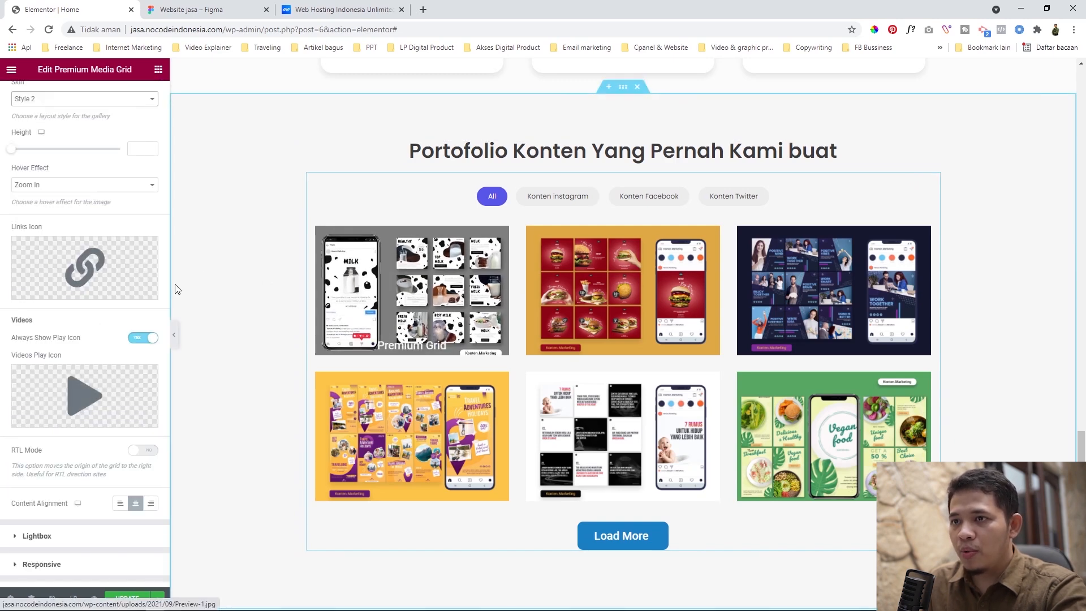
{"action": "scroll", "coordinate": [86, 449], "scroll_direction": "down", "scroll_amount": 2}
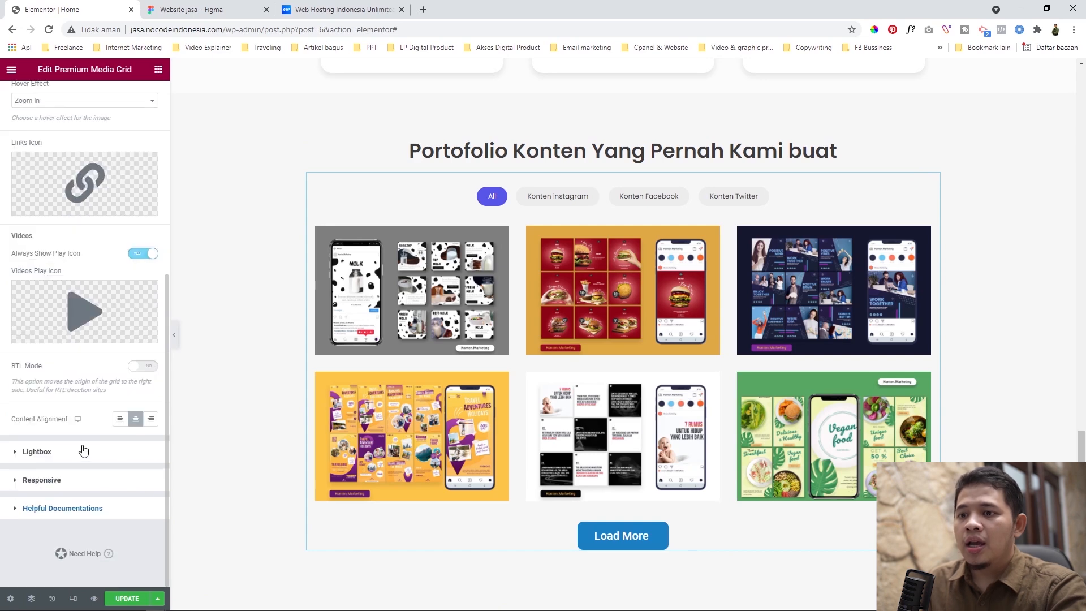
{"action": "left_click", "coordinate": [37, 453]}
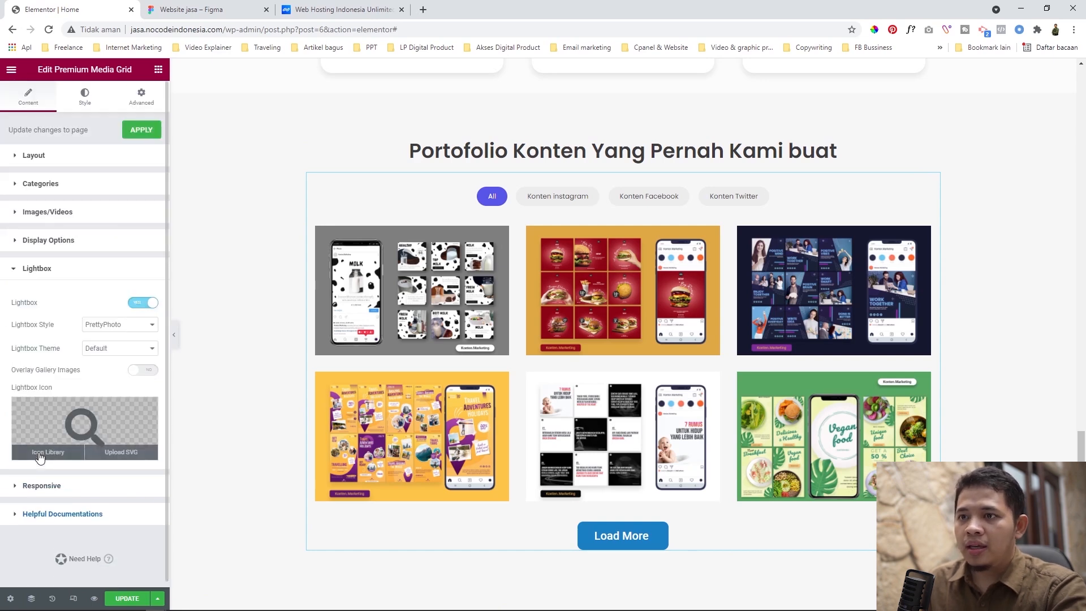
{"action": "left_click", "coordinate": [94, 327]}
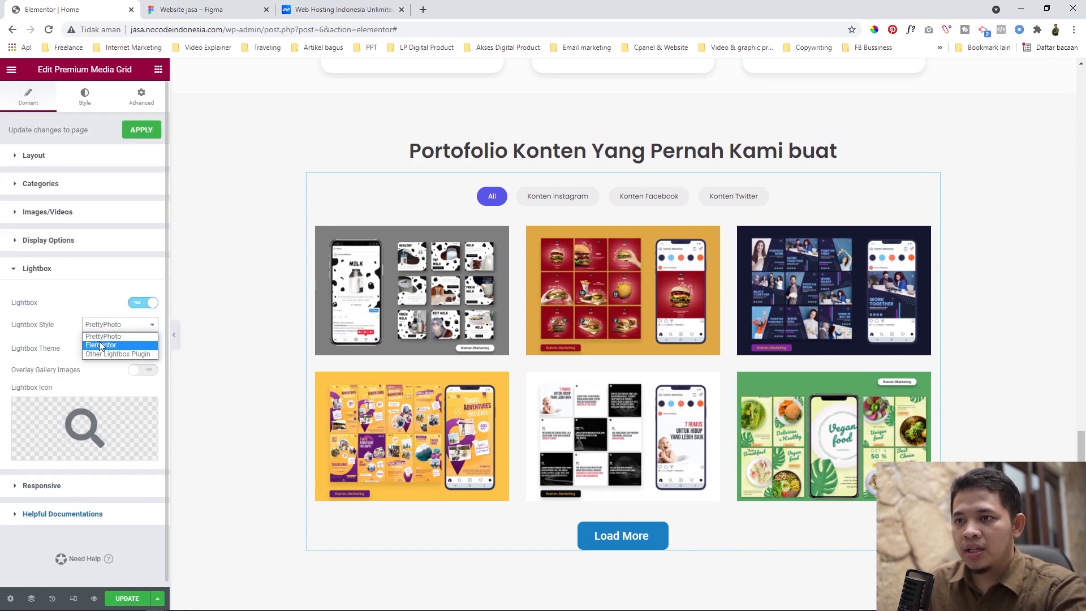
{"action": "left_click", "coordinate": [99, 343]}
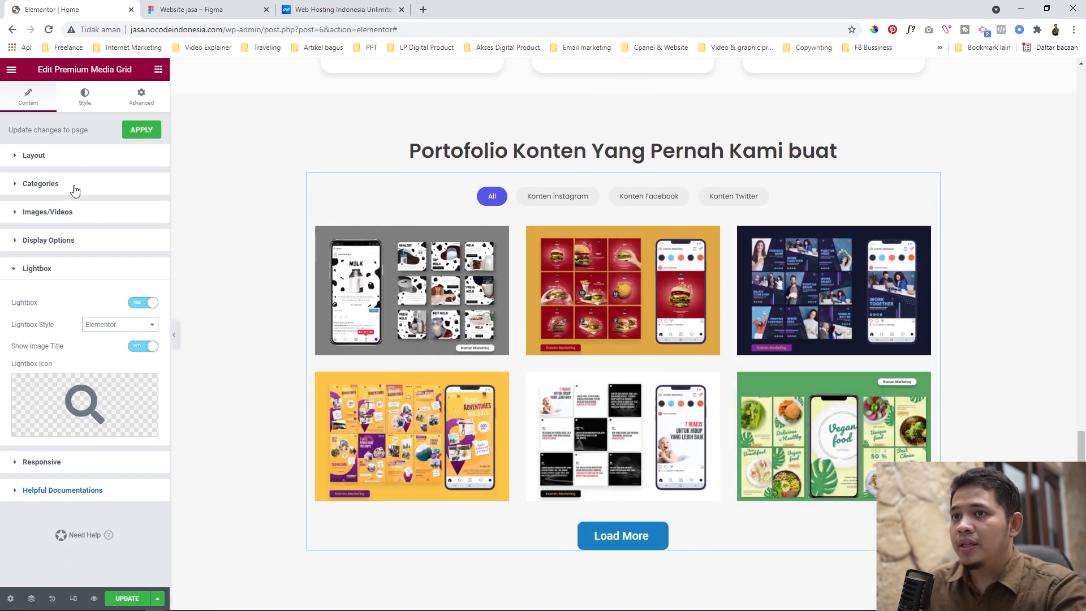
- Copy the hex code of the filter's active-state background colour from the media grid's style settings
{"action": "left_click", "coordinate": [85, 96]}
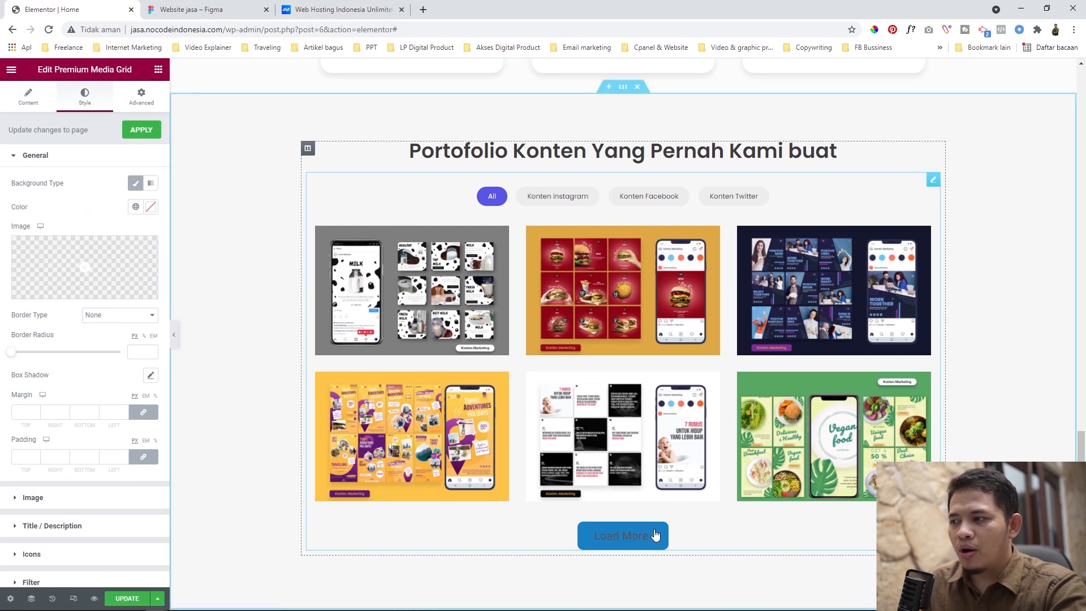
{"action": "left_click", "coordinate": [68, 161]}
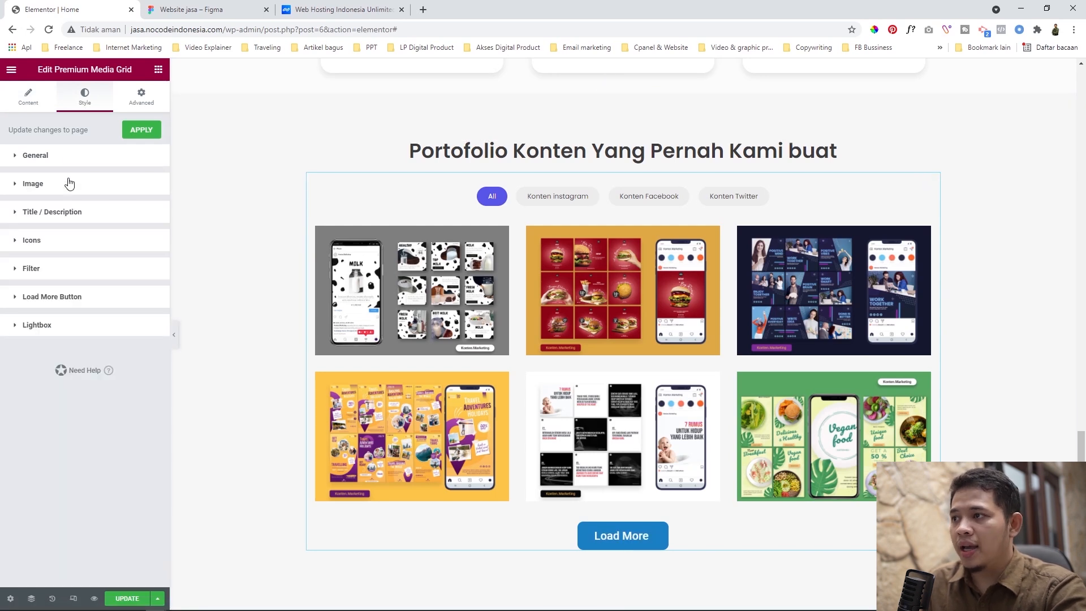
{"action": "left_click", "coordinate": [68, 299]}
{"action": "left_click", "coordinate": [150, 396]}
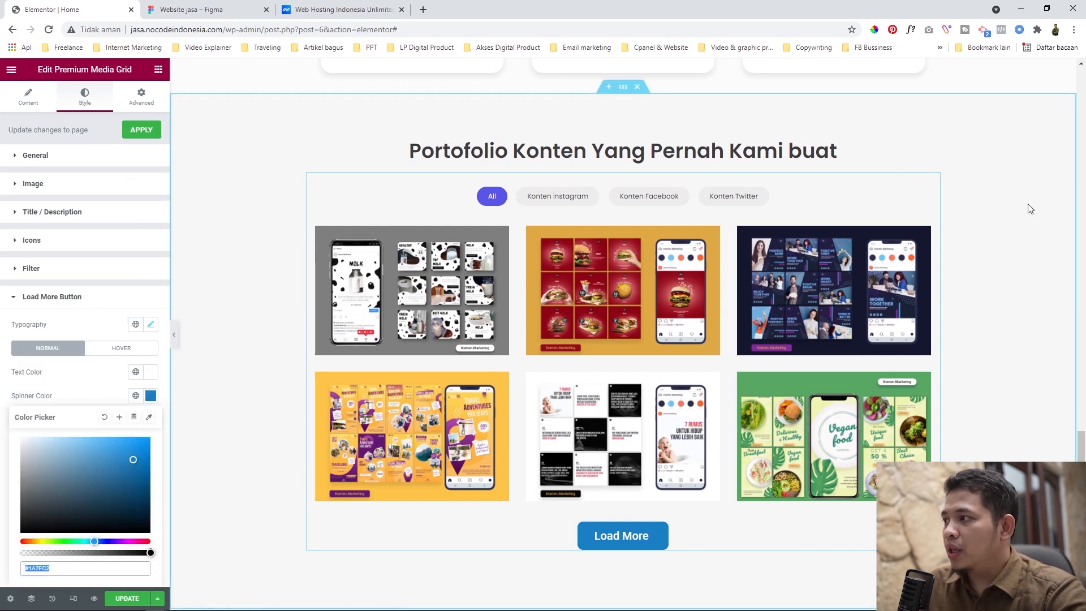
{"action": "left_click", "coordinate": [51, 268]}
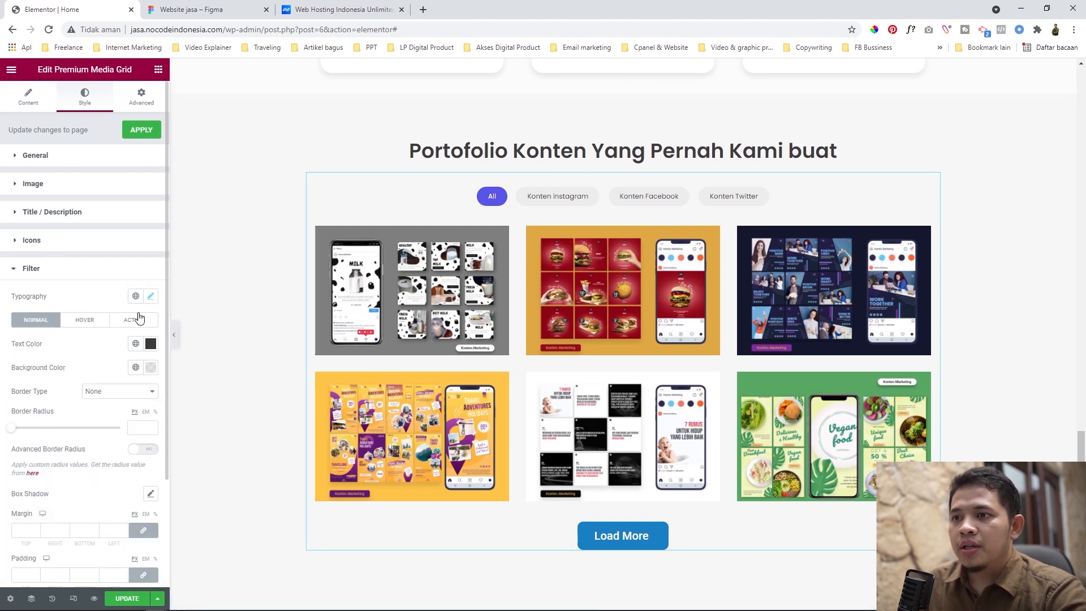
{"action": "left_click", "coordinate": [136, 320]}
{"action": "left_click", "coordinate": [150, 368]}
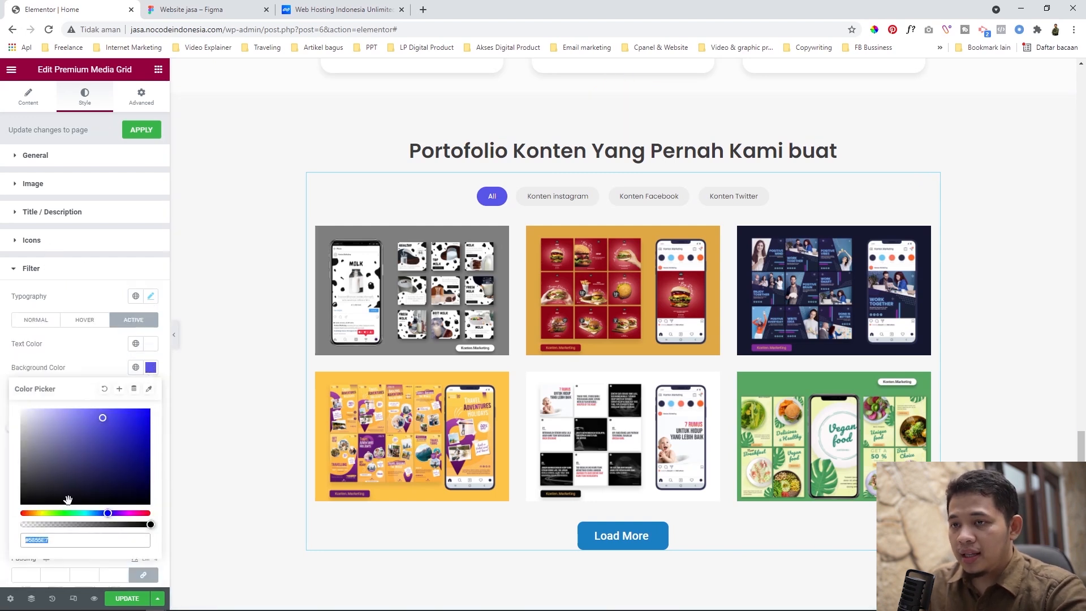
{"action": "left_click", "coordinate": [59, 274]}
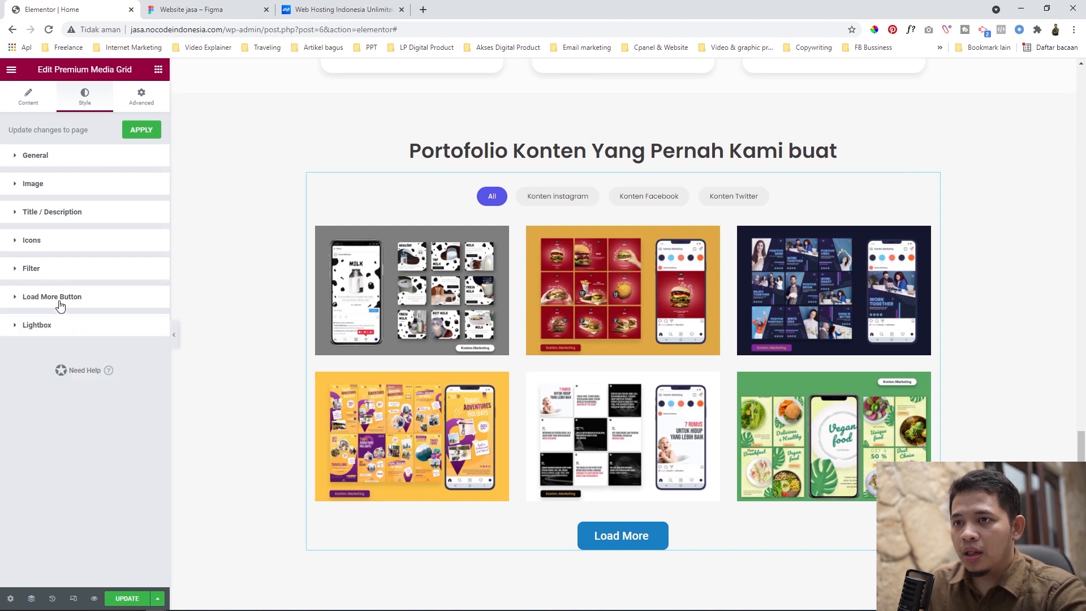
- Set the Load More button's spinner colour and background colour to #5855E7
{"action": "left_click", "coordinate": [57, 296]}
{"action": "scroll", "coordinate": [90, 396], "scroll_direction": "down", "scroll_amount": 2}
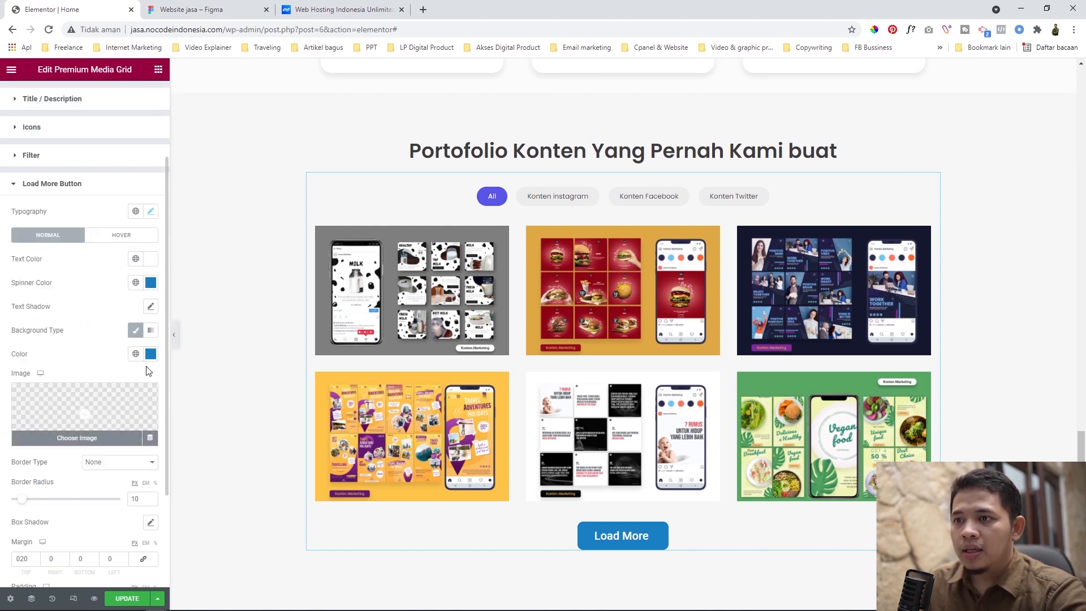
{"action": "left_click", "coordinate": [150, 283]}
{"action": "type", "text": "#5855E7"}
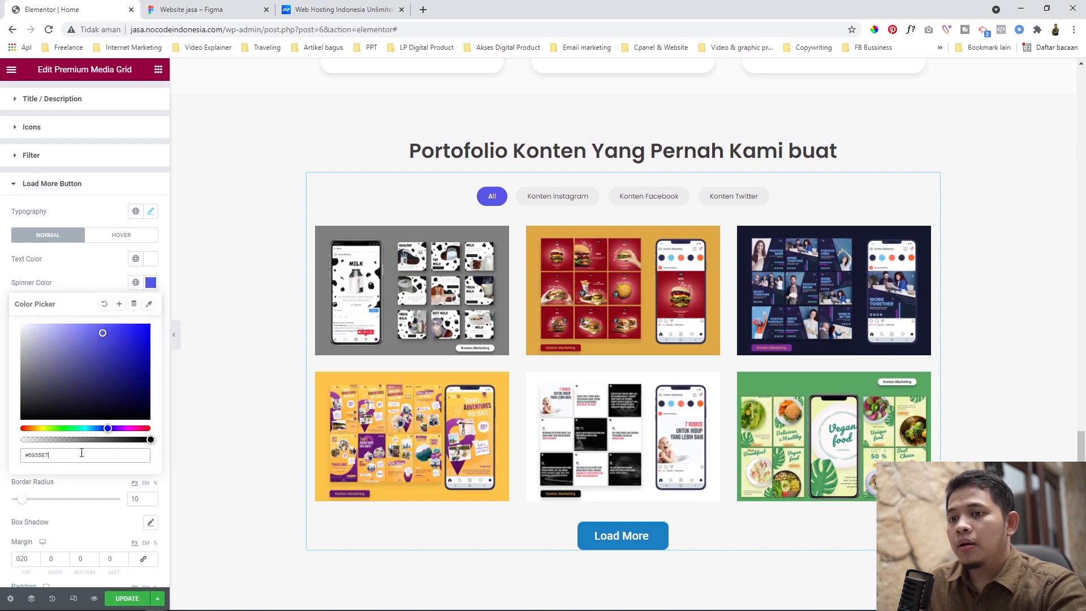
{"action": "left_click", "coordinate": [67, 271]}
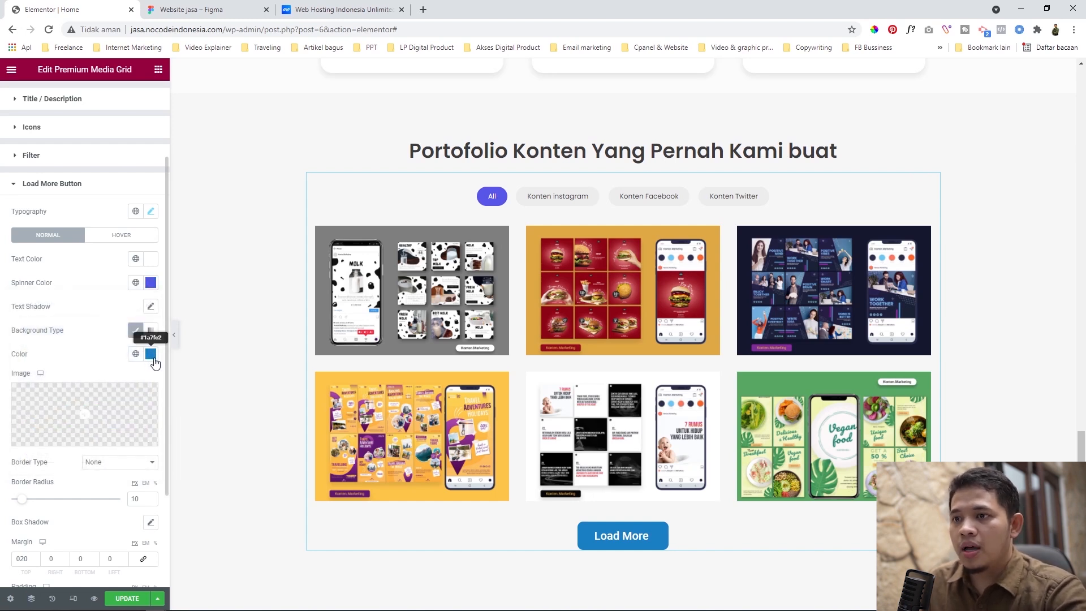
{"action": "left_click", "coordinate": [151, 354]}
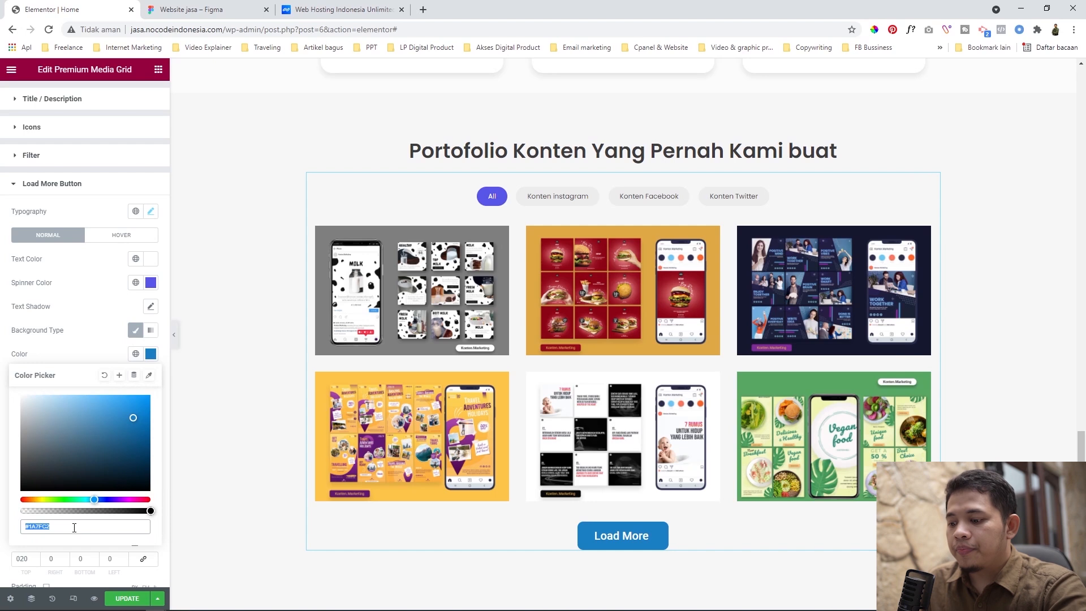
{"action": "type", "text": "#5855E7"}
{"action": "left_click", "coordinate": [104, 307]}
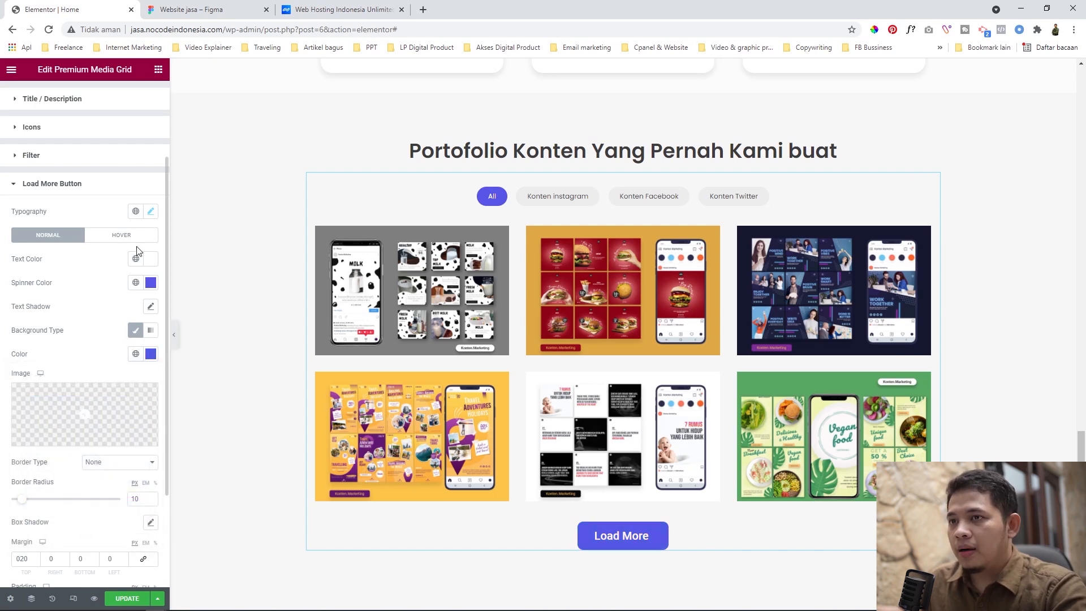
- Set the Load More button's typography to Poppins at 12 px
{"action": "left_click", "coordinate": [150, 212]}
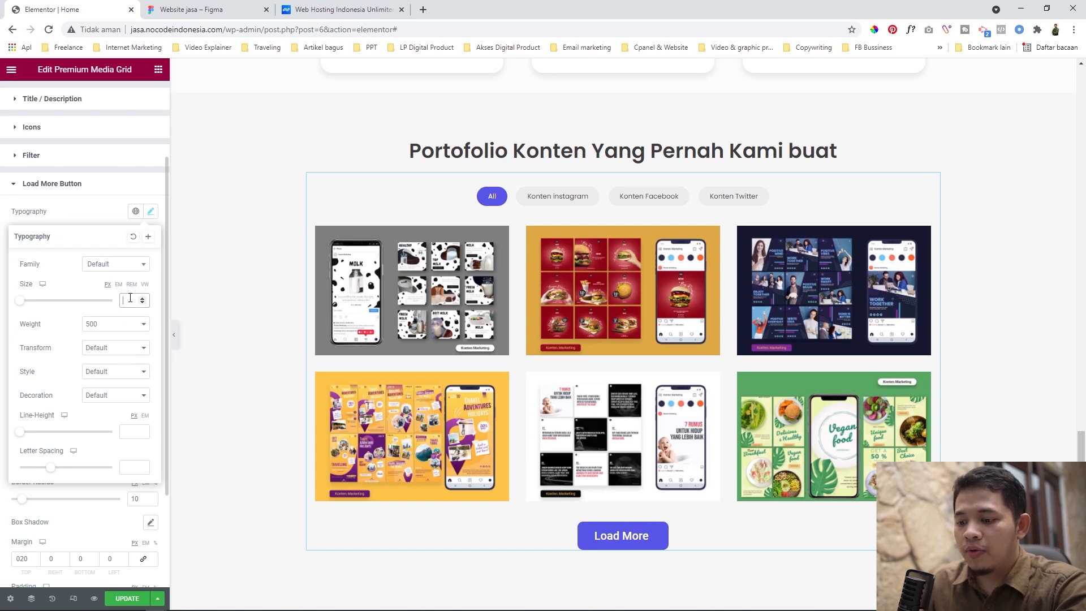
{"action": "type", "text": "12"}
{"action": "left_click", "coordinate": [116, 265]}
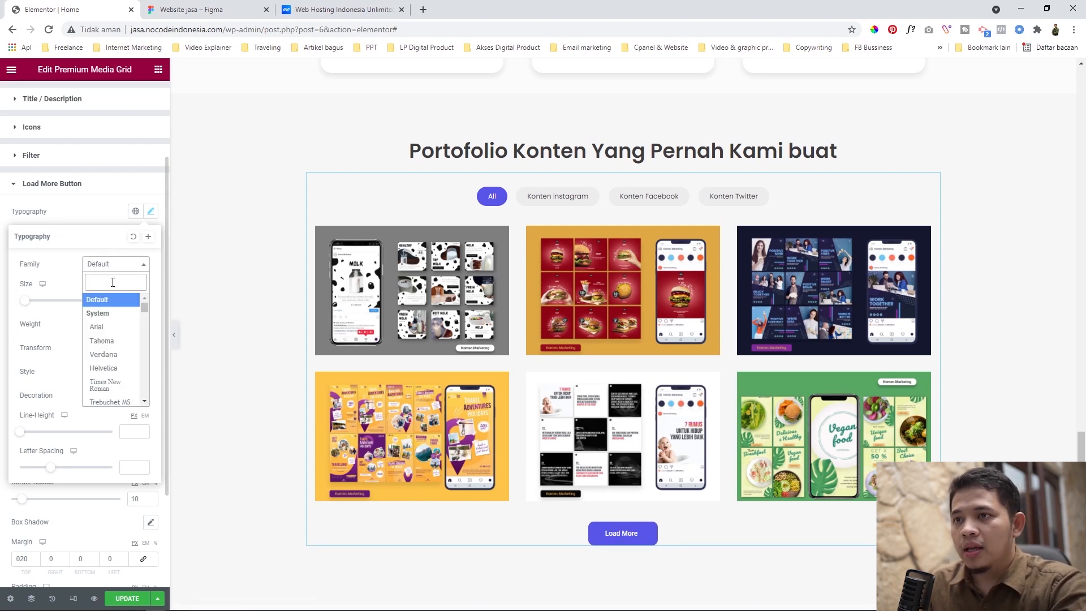
{"action": "type", "text": "pop"}
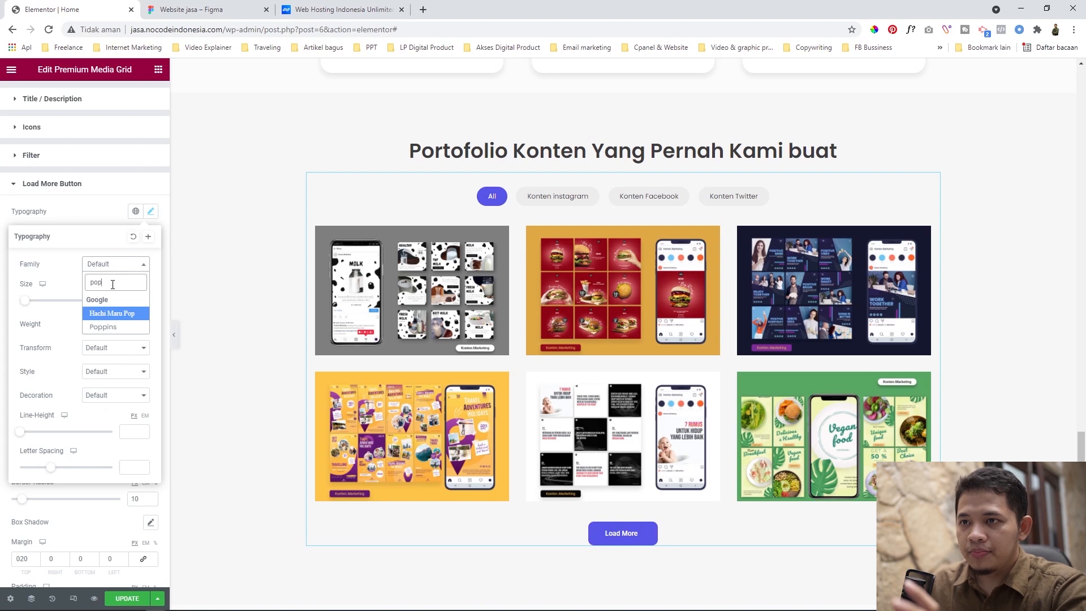
{"action": "left_click", "coordinate": [101, 328]}
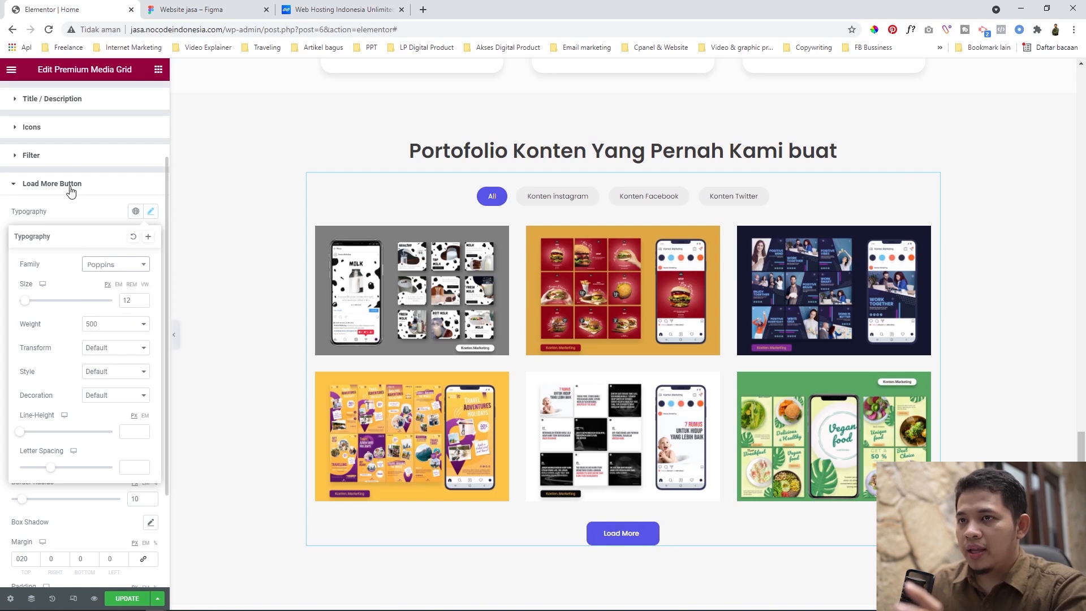
{"action": "left_click", "coordinate": [82, 214]}
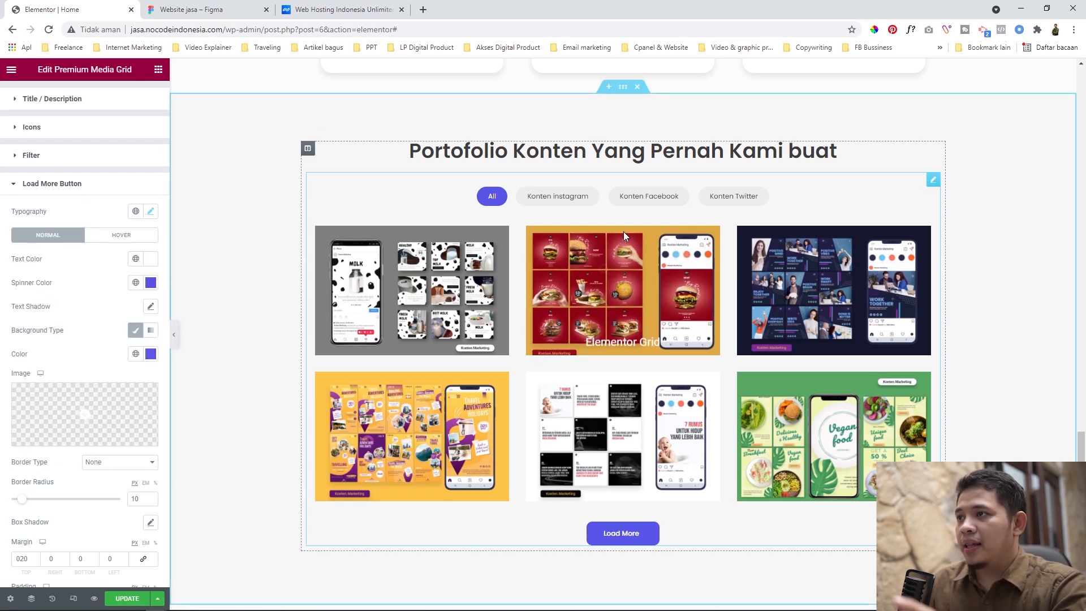
- Check the portfolio section in the Figma design, and set the media grid's top margin to 30 px back in Elementor
{"action": "left_click", "coordinate": [193, 10]}
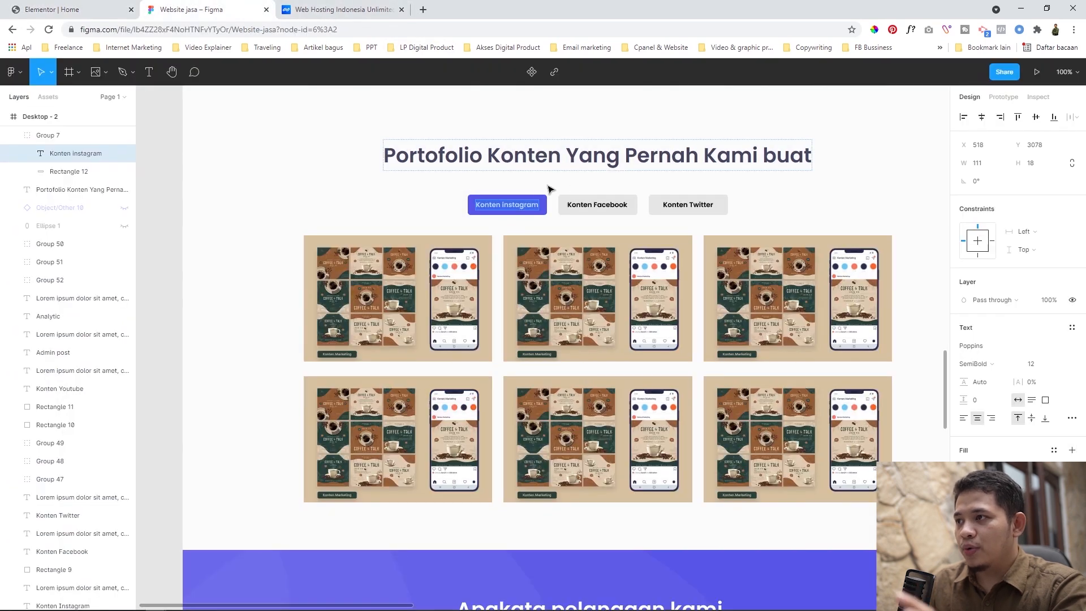
{"action": "left_click", "coordinate": [362, 189]}
{"action": "left_click", "coordinate": [402, 192]}
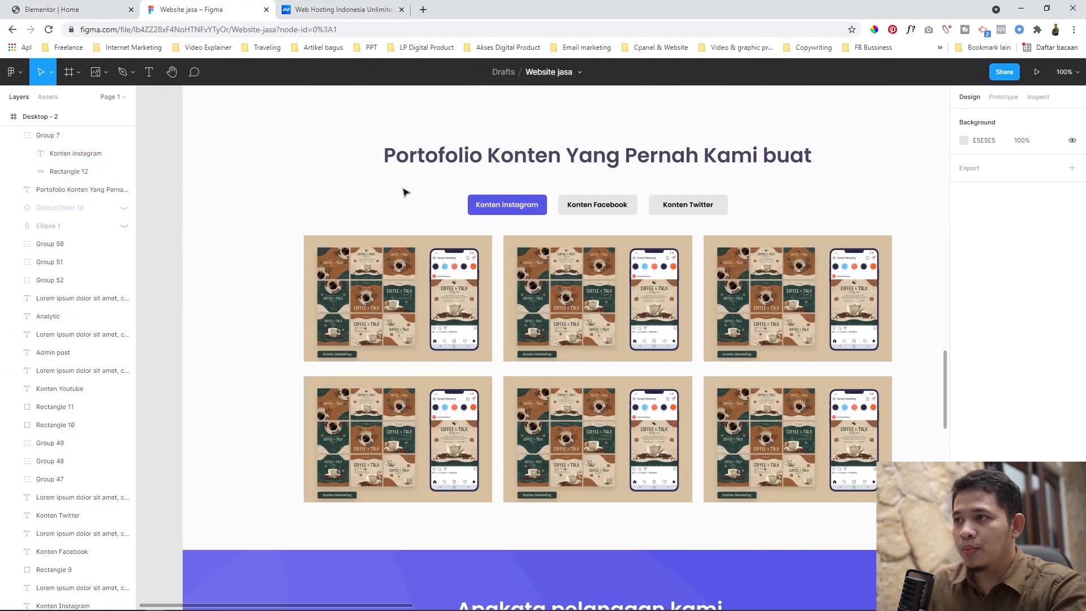
{"action": "left_click", "coordinate": [68, 10]}
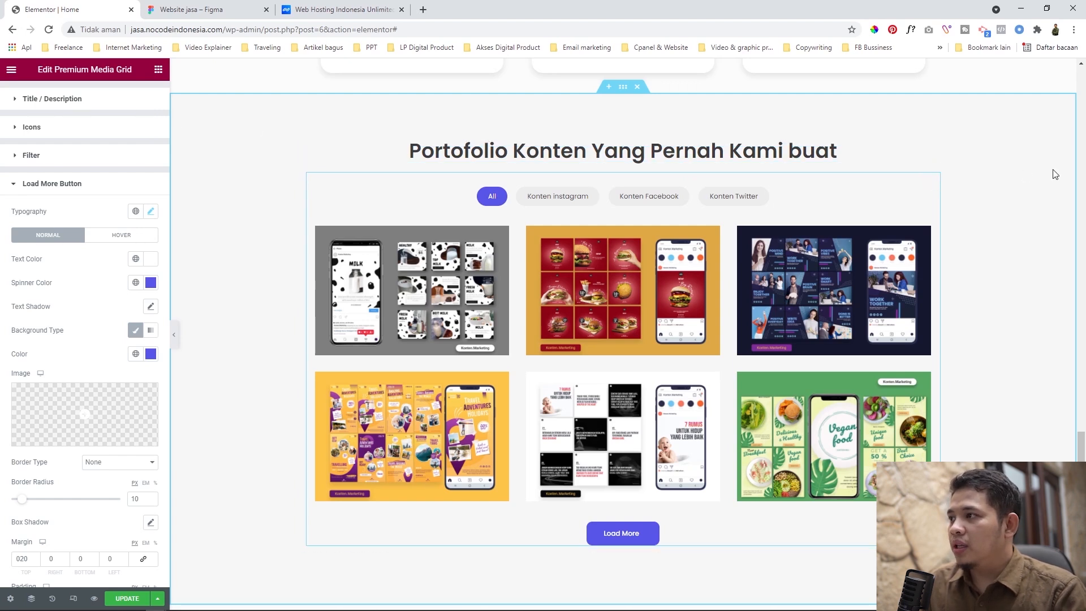
{"action": "scroll", "coordinate": [48, 173], "scroll_direction": "up", "scroll_amount": 2}
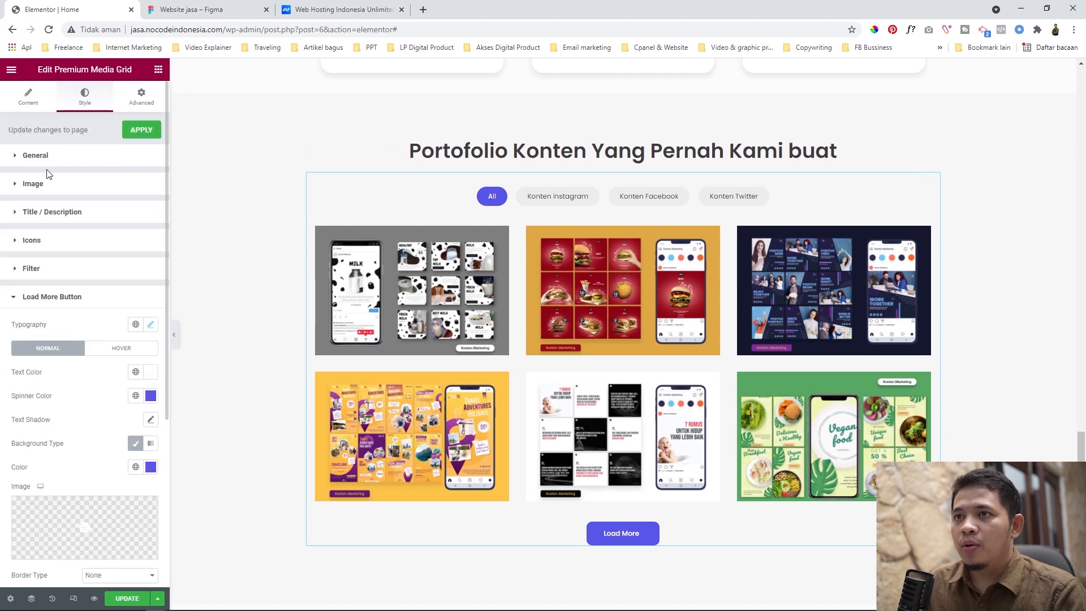
{"action": "left_click", "coordinate": [124, 102]}
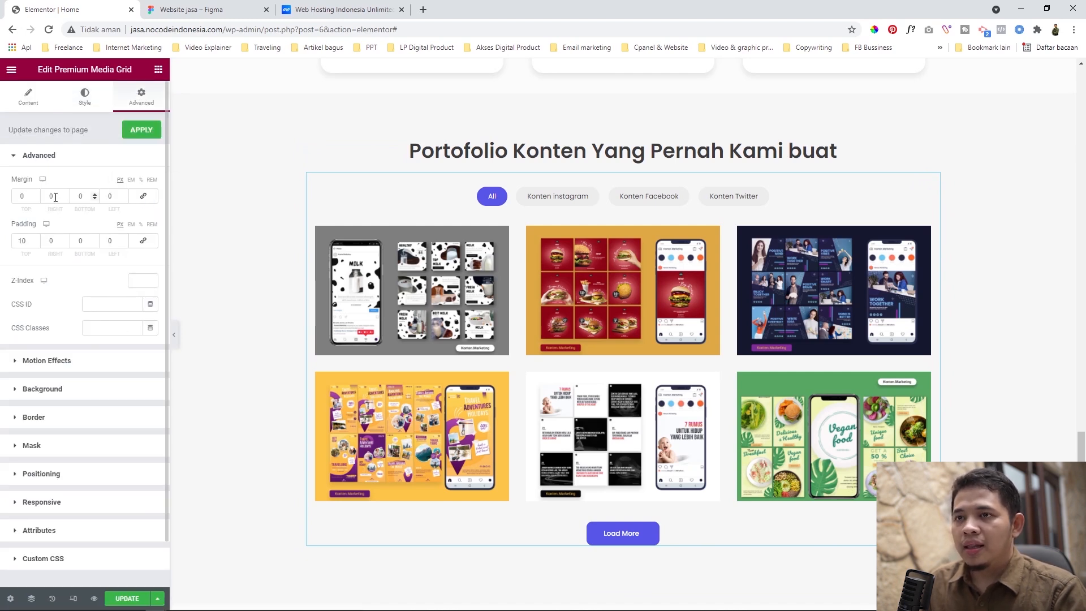
{"action": "type", "text": "2"}
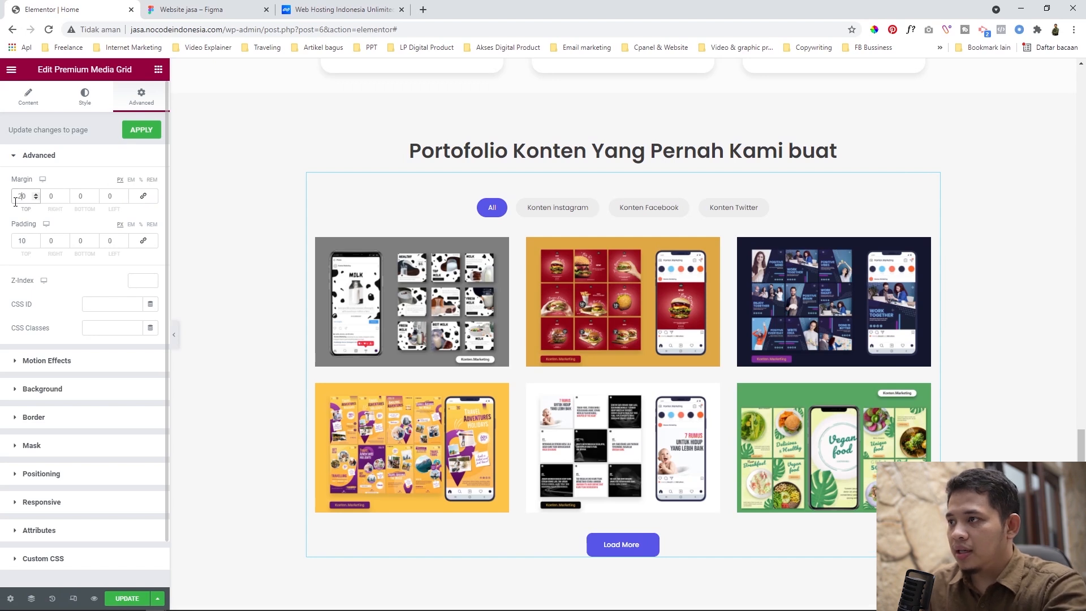
{"action": "left_click_drag", "start_coordinate": [22, 199], "coordinate": [12, 200]}
{"action": "type", "text": "3"}
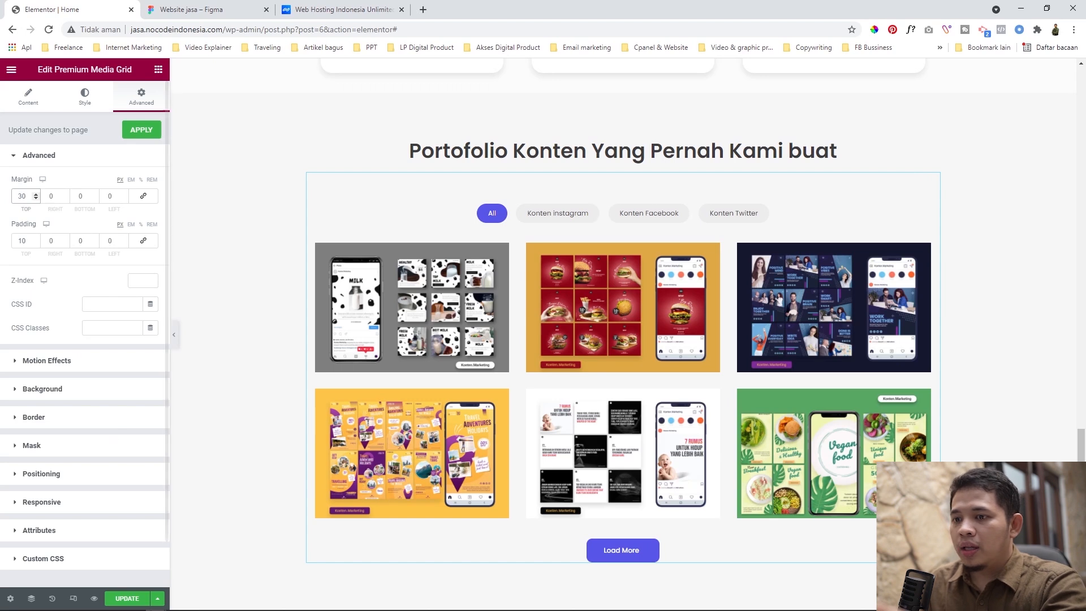
- Save the page changes and preview the page down to the portfolio section
{"action": "left_click", "coordinate": [123, 598]}
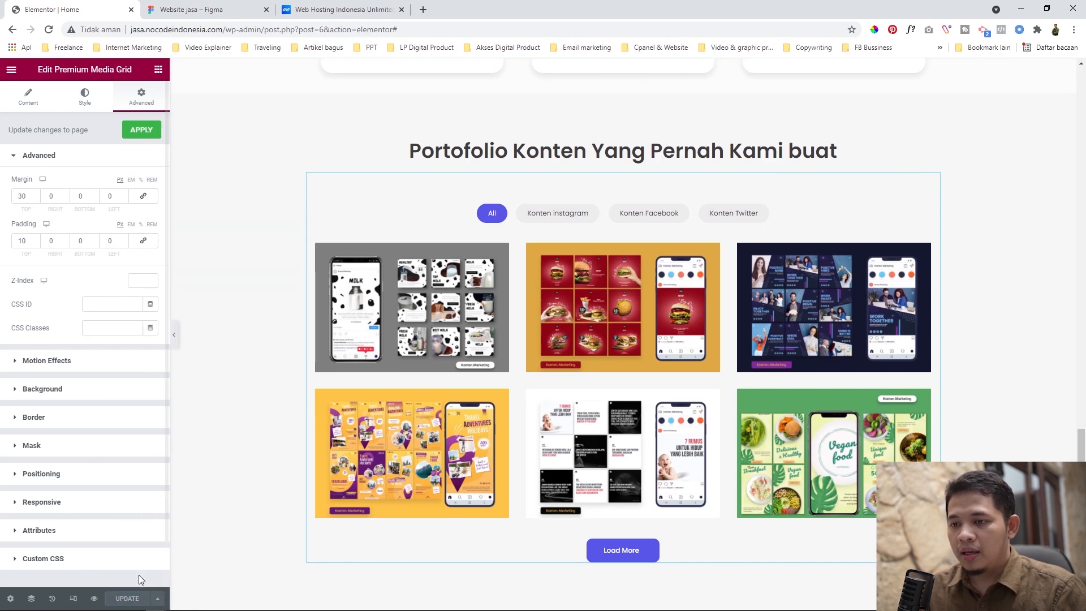
{"action": "left_click", "coordinate": [94, 598]}
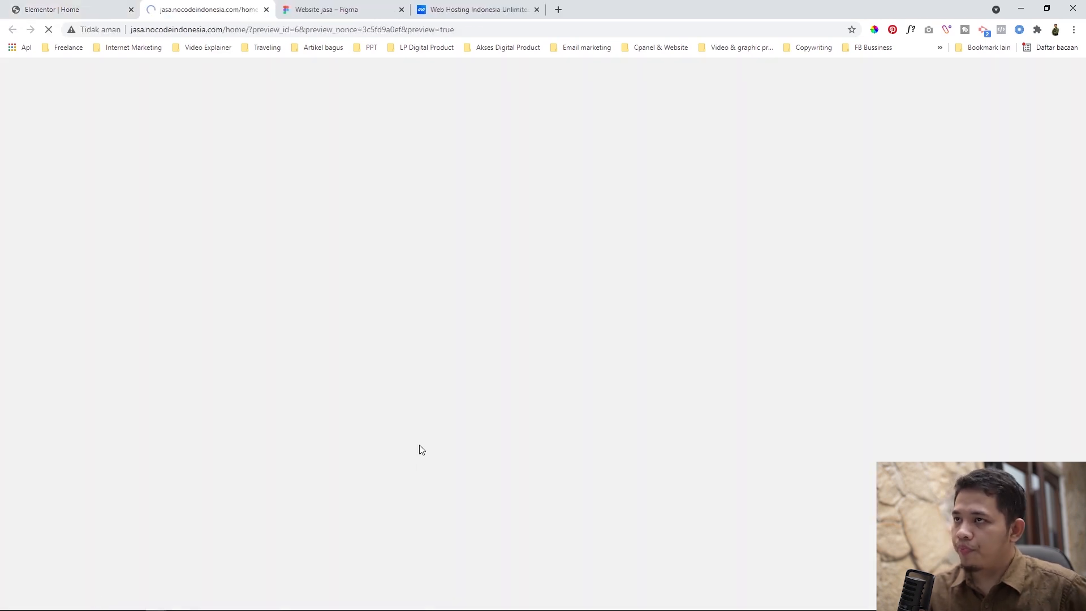
{"action": "scroll", "coordinate": [420, 450], "scroll_direction": "down", "scroll_amount": 8}
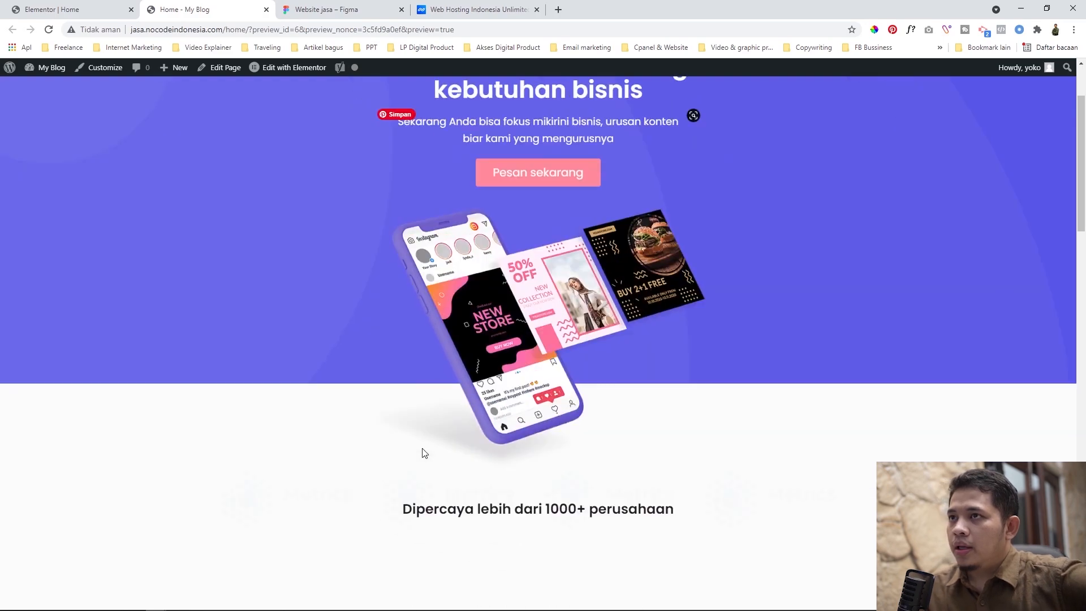
{"action": "scroll", "coordinate": [424, 453], "scroll_direction": "down", "scroll_amount": 13}
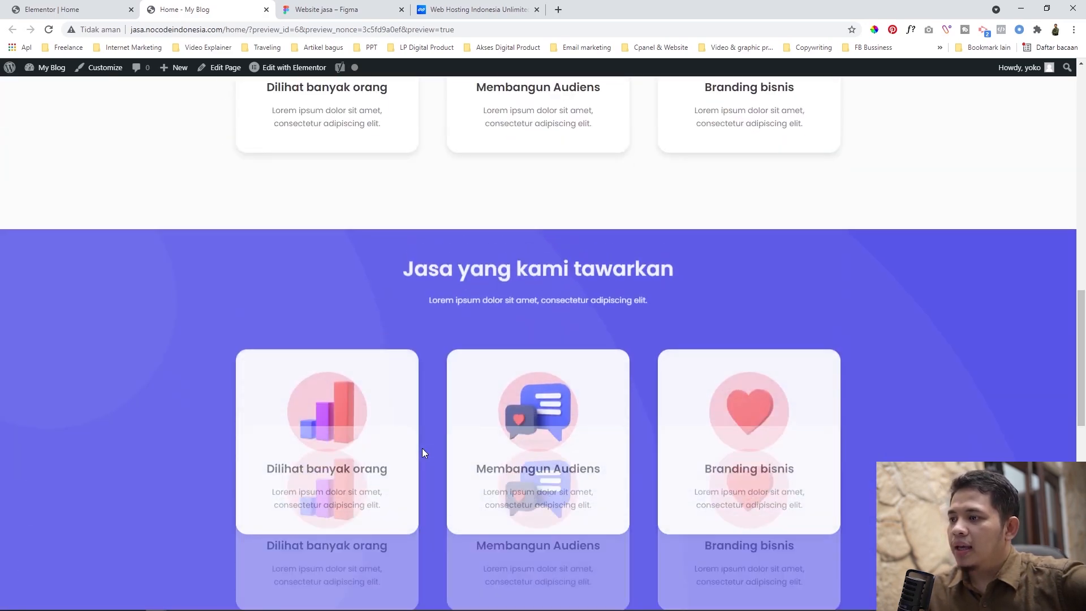
{"action": "scroll", "coordinate": [424, 453], "scroll_direction": "down", "scroll_amount": 4}
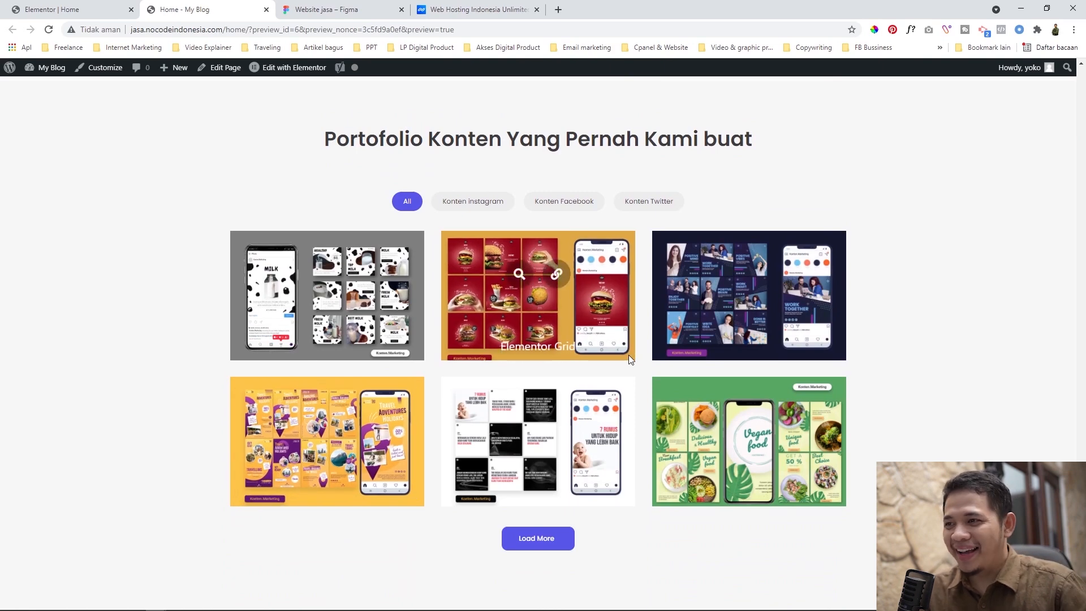
- Open the milk portfolio image in the preview's lightbox, advance to the third image and close the lightbox
{"action": "mouse_move", "coordinate": [306, 282]}
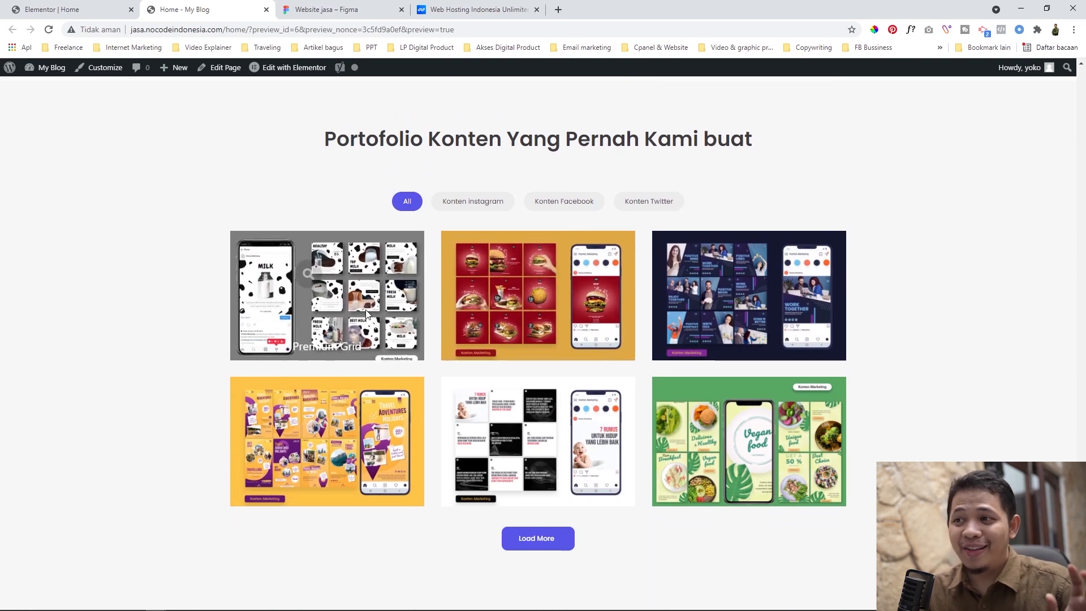
{"action": "left_click", "coordinate": [307, 276]}
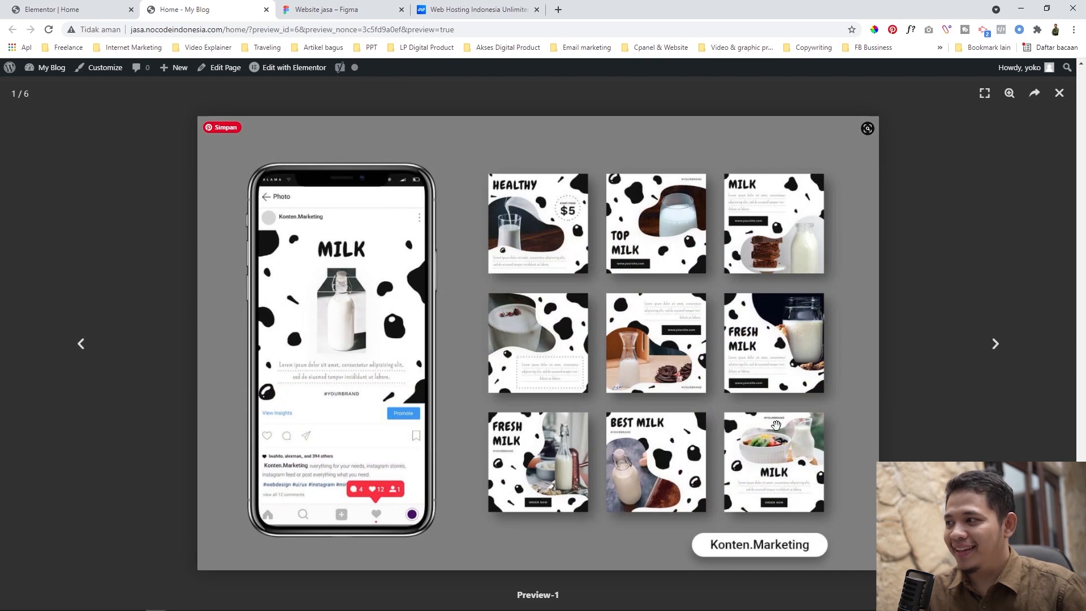
{"action": "left_click", "coordinate": [995, 344]}
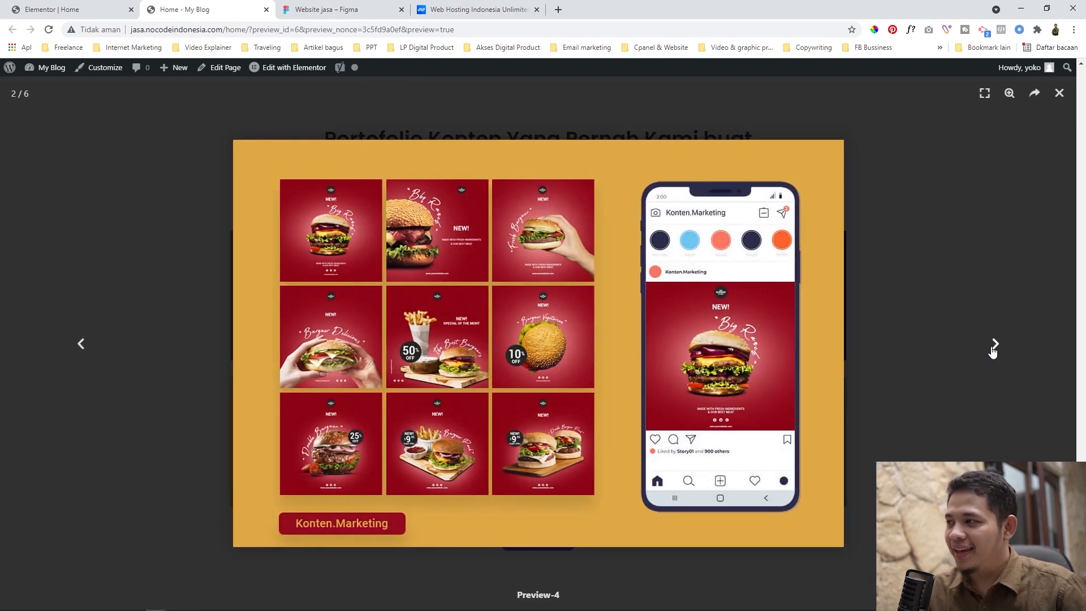
{"action": "left_click", "coordinate": [993, 348]}
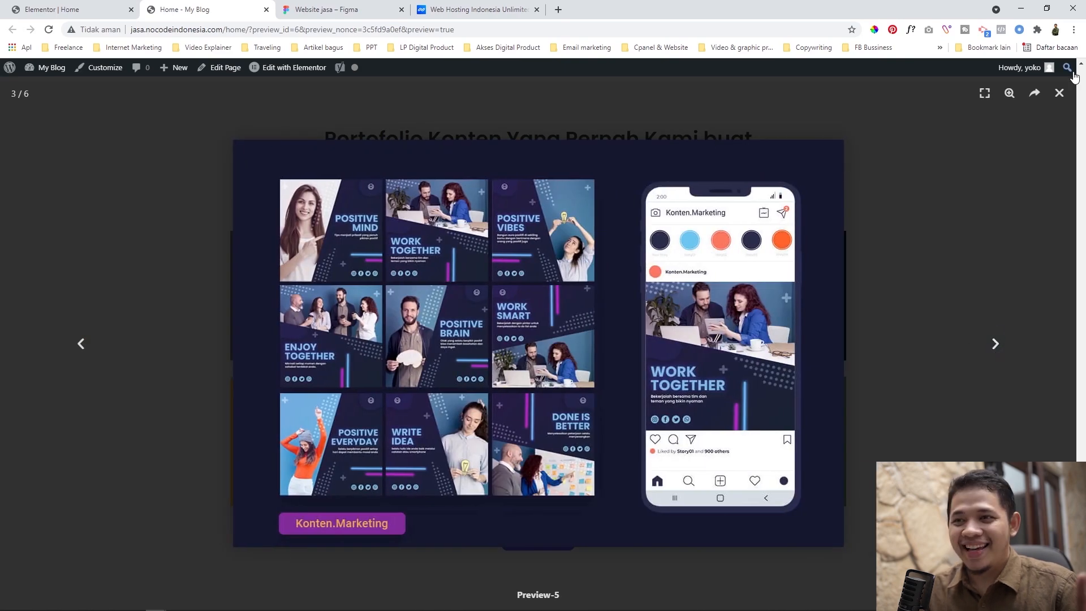
{"action": "left_click", "coordinate": [1060, 92]}
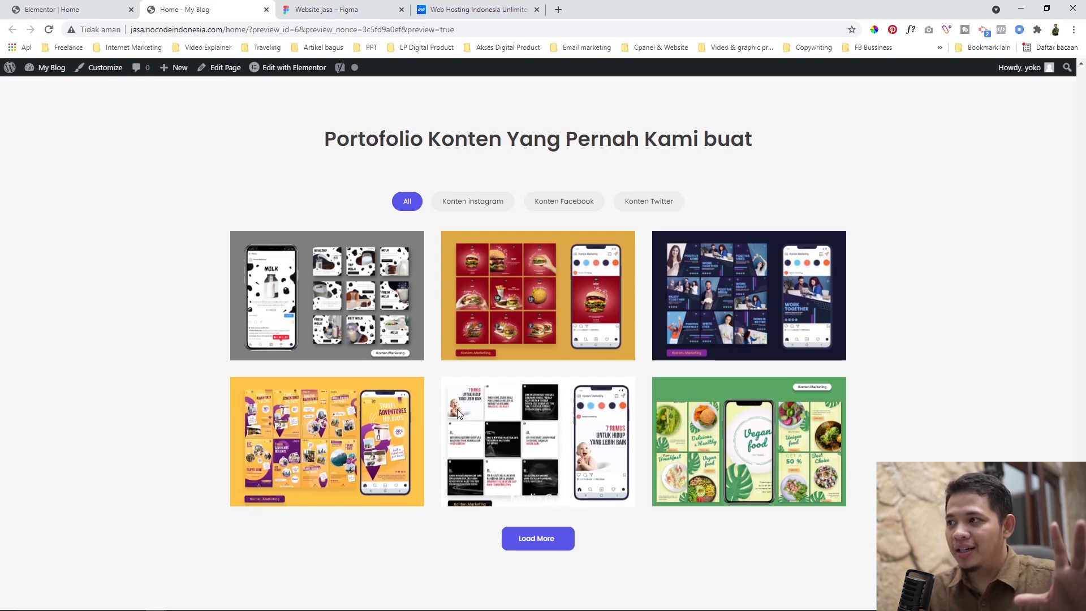
- Filter the previewed portfolio grid by Konten Instagram
{"action": "mouse_move", "coordinate": [798, 442]}
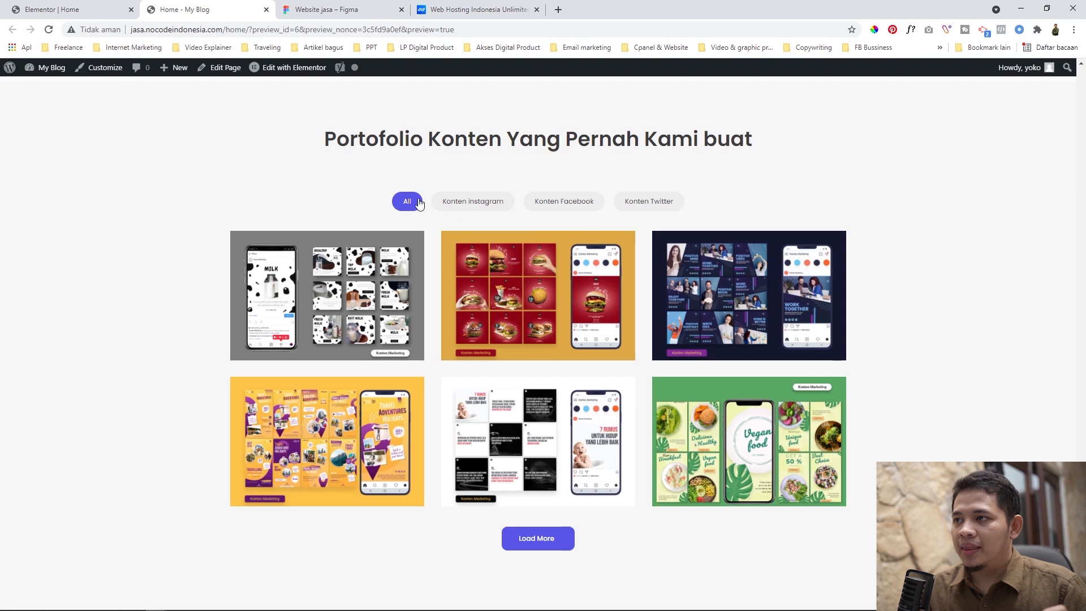
{"action": "left_click", "coordinate": [475, 203]}
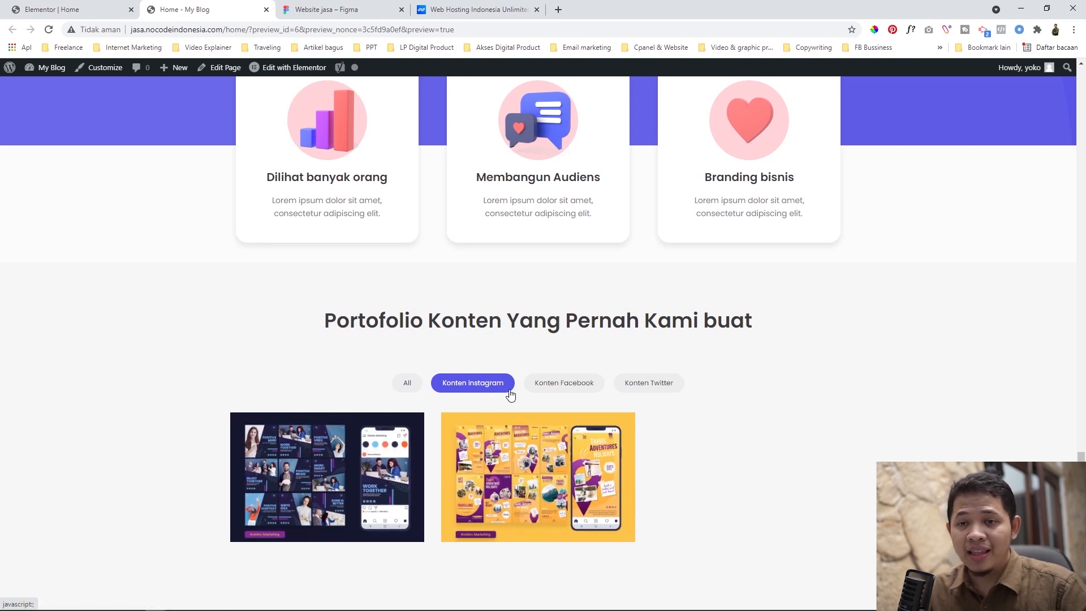
- Filter the previewed portfolio grid by Konten Facebook and by Konten Twitter
{"action": "left_click", "coordinate": [559, 385]}
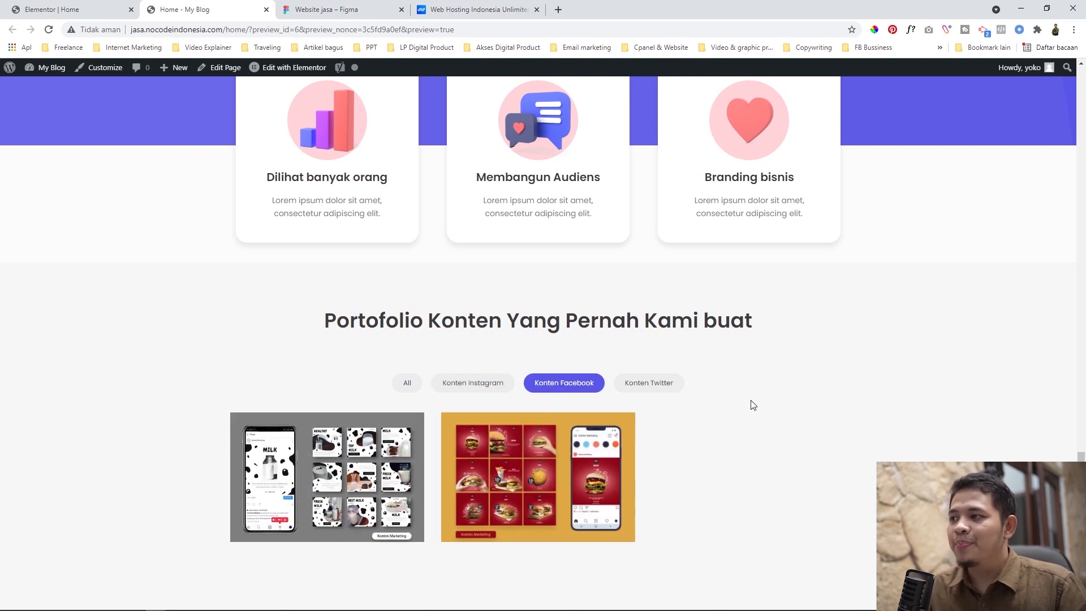
{"action": "left_click", "coordinate": [661, 391]}
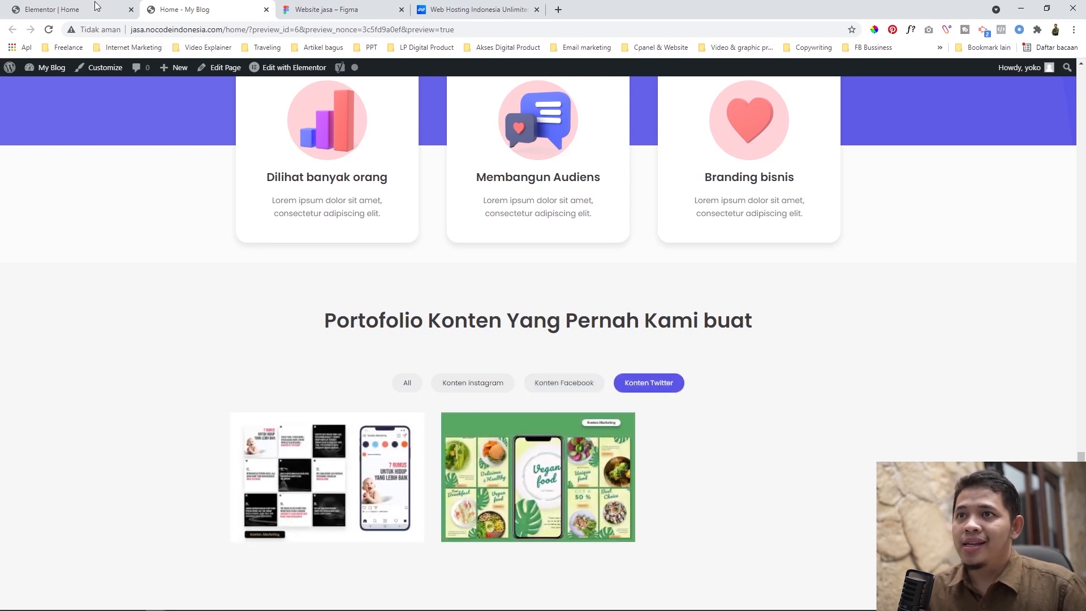
- In the Elementor editor, duplicate the media grid's Konten Twitter category and rename the copy Konten Blog
{"action": "left_click", "coordinate": [56, 4]}
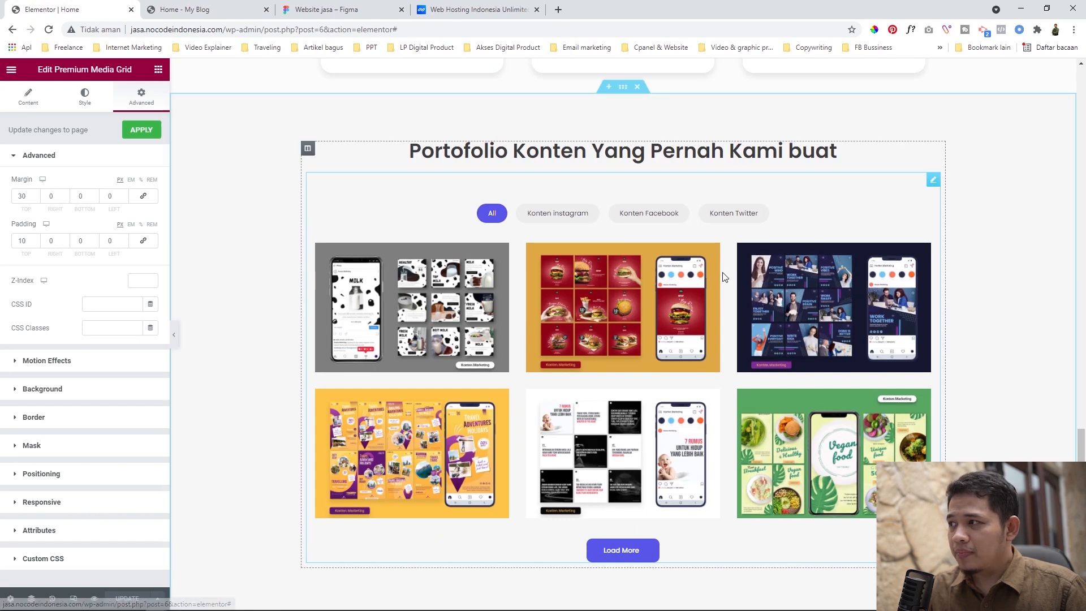
{"action": "left_click", "coordinate": [29, 97]}
{"action": "left_click", "coordinate": [30, 155]}
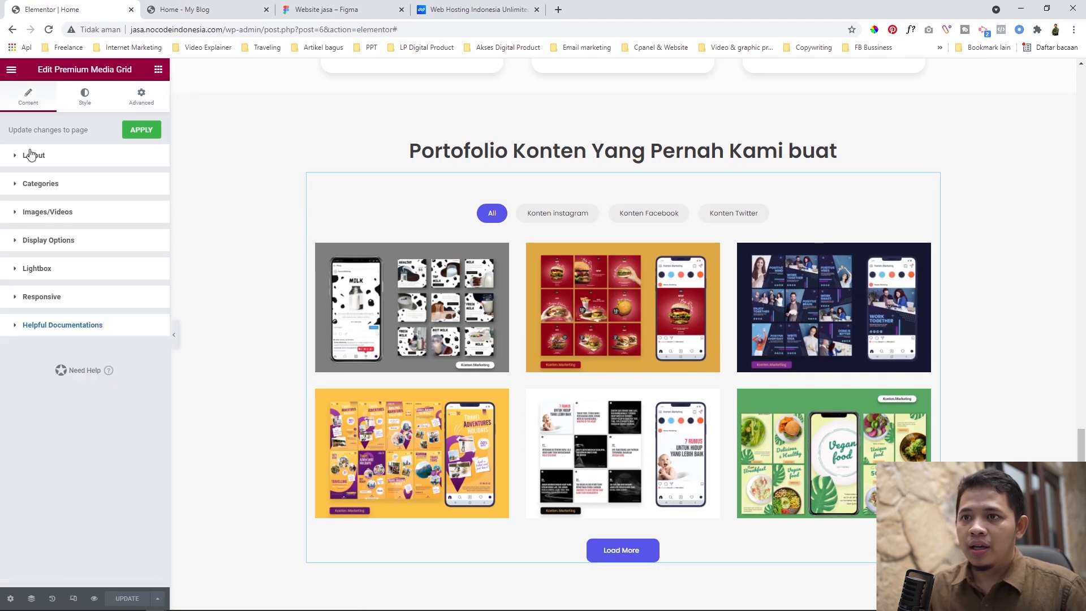
{"action": "left_click", "coordinate": [46, 193]}
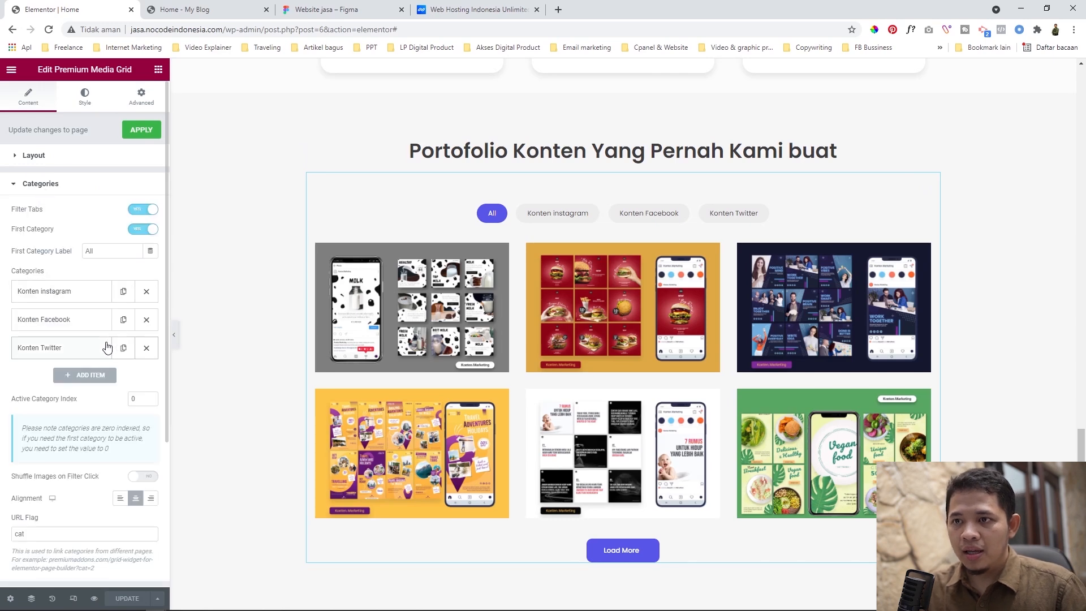
{"action": "left_click", "coordinate": [123, 349]}
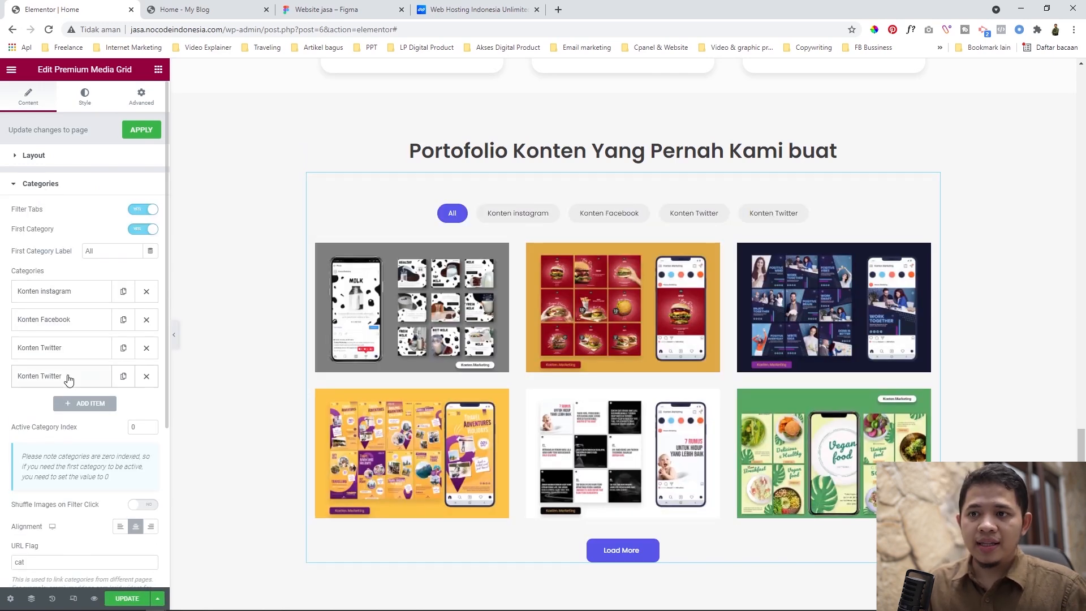
{"action": "left_click", "coordinate": [73, 380]}
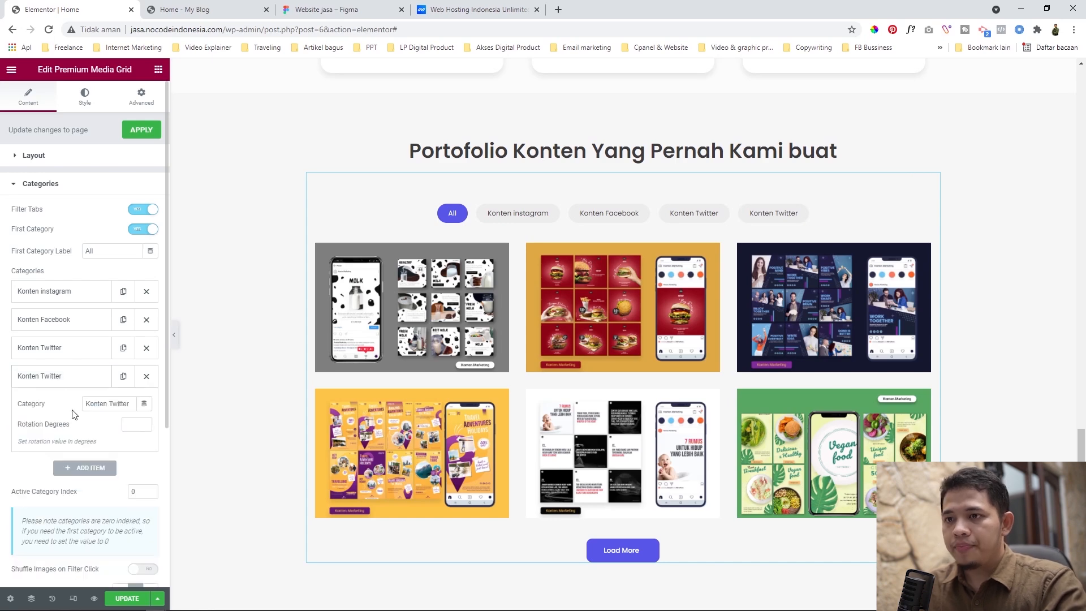
{"action": "double_click", "coordinate": [126, 407]}
{"action": "type", "text": "Bl"}
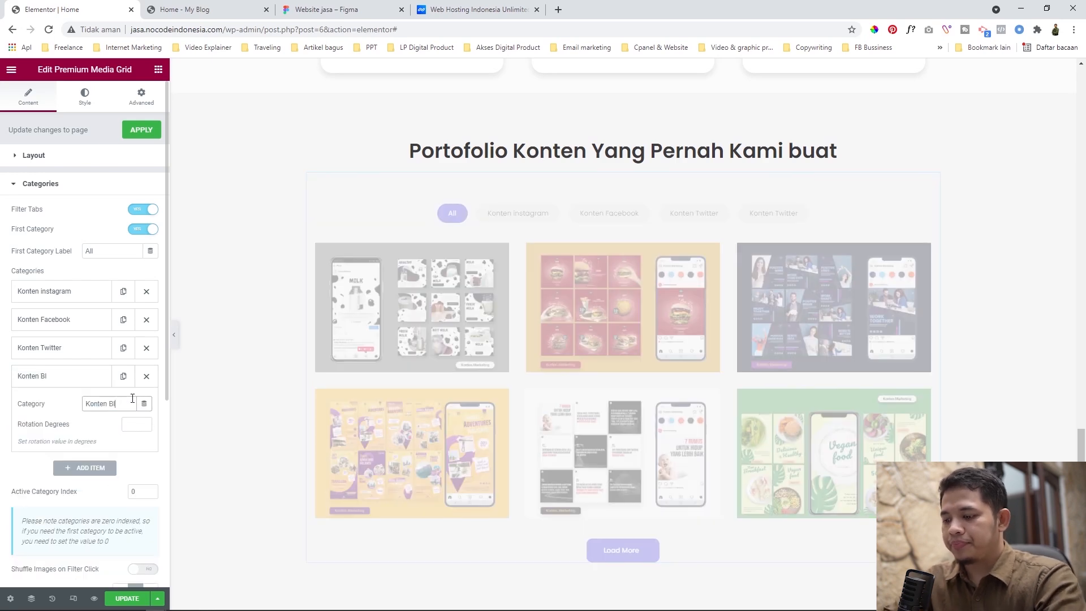
{"action": "type", "text": "og"}
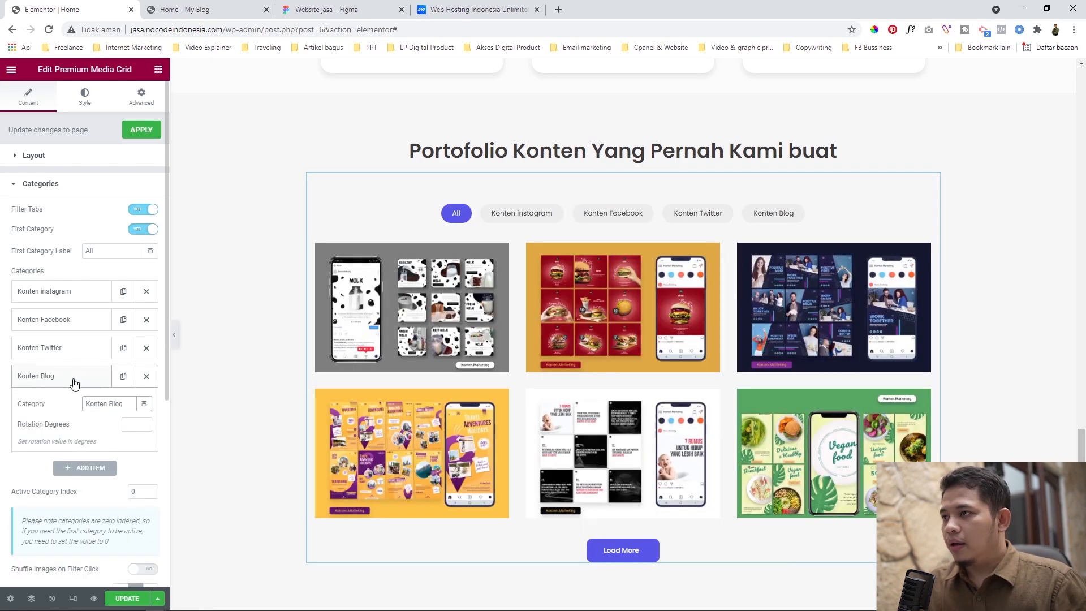
{"action": "left_click", "coordinate": [73, 384]}
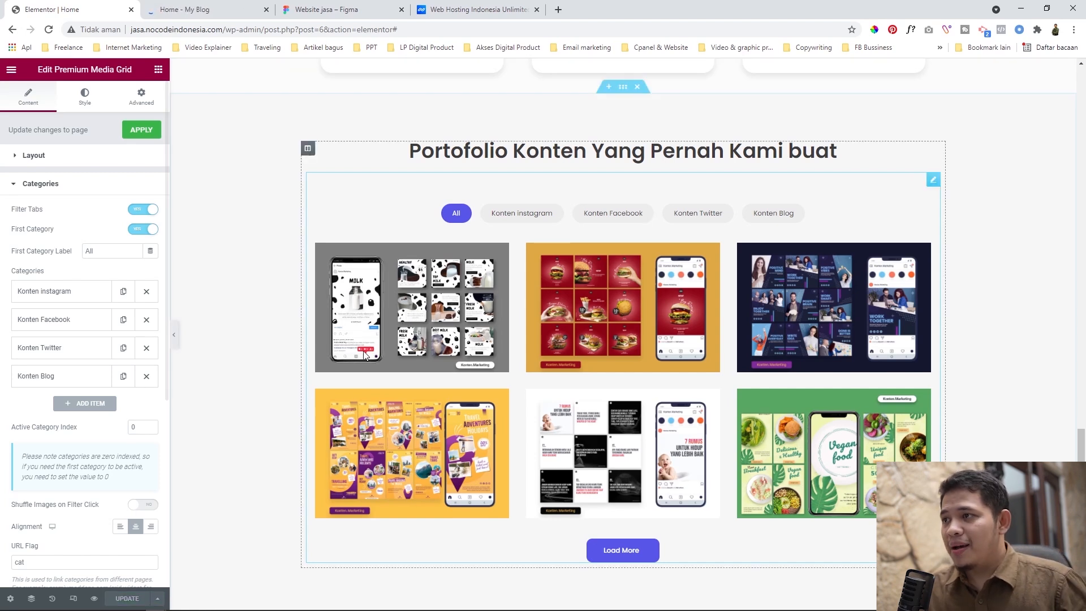
- Select the portfolio section in the editor, and check how the sections animate in the page preview down to the services section
{"action": "scroll", "coordinate": [616, 240], "scroll_direction": "up", "scroll_amount": 1}
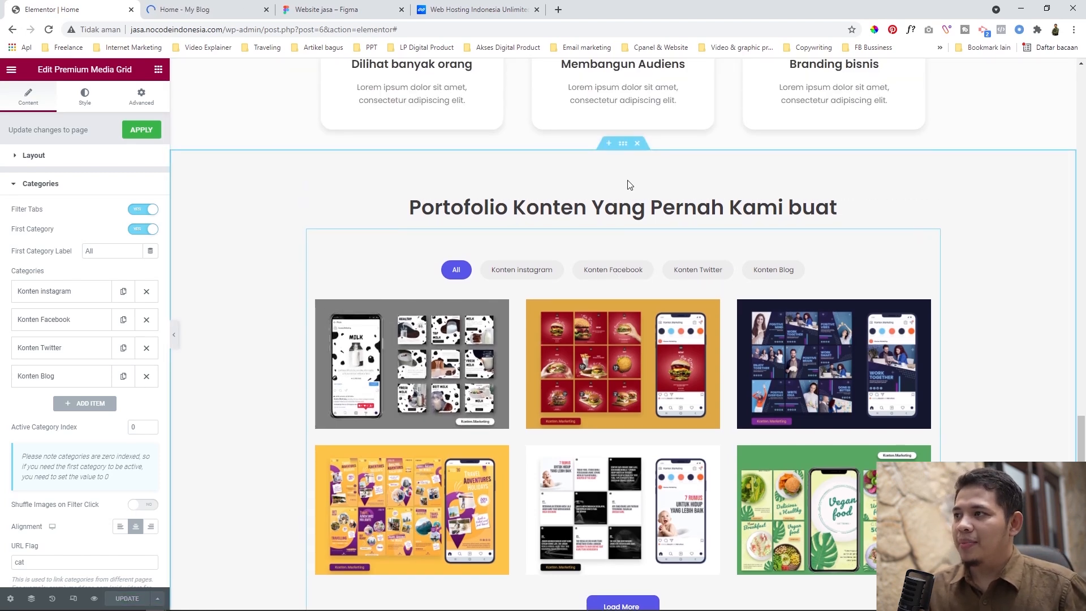
{"action": "left_click", "coordinate": [621, 144]}
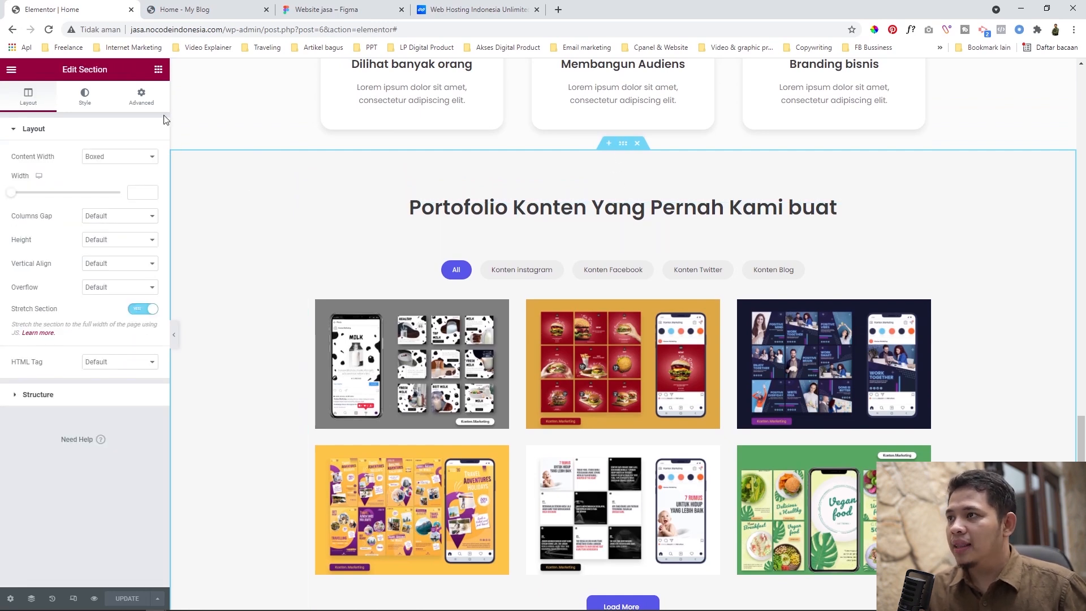
{"action": "left_click", "coordinate": [229, 6]}
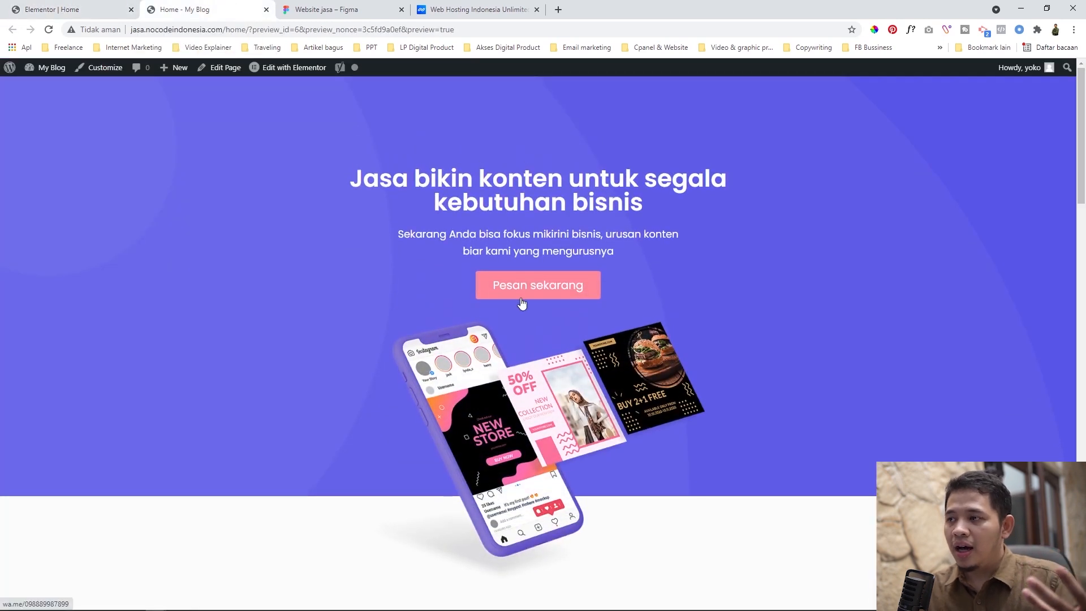
{"action": "scroll", "coordinate": [364, 310], "scroll_direction": "down", "scroll_amount": 7}
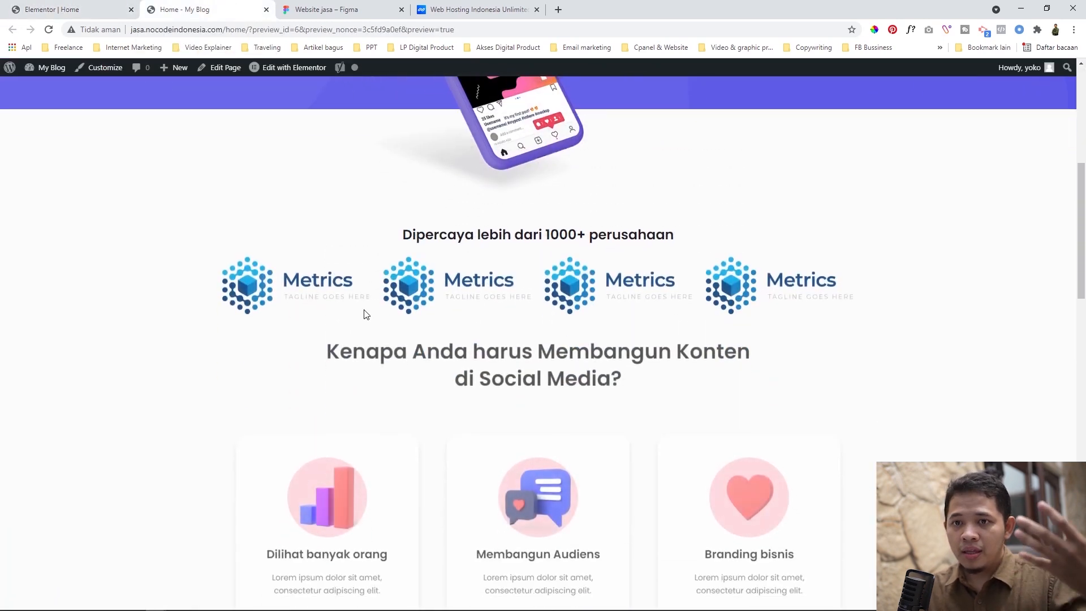
{"action": "scroll", "coordinate": [364, 312], "scroll_direction": "down", "scroll_amount": 6}
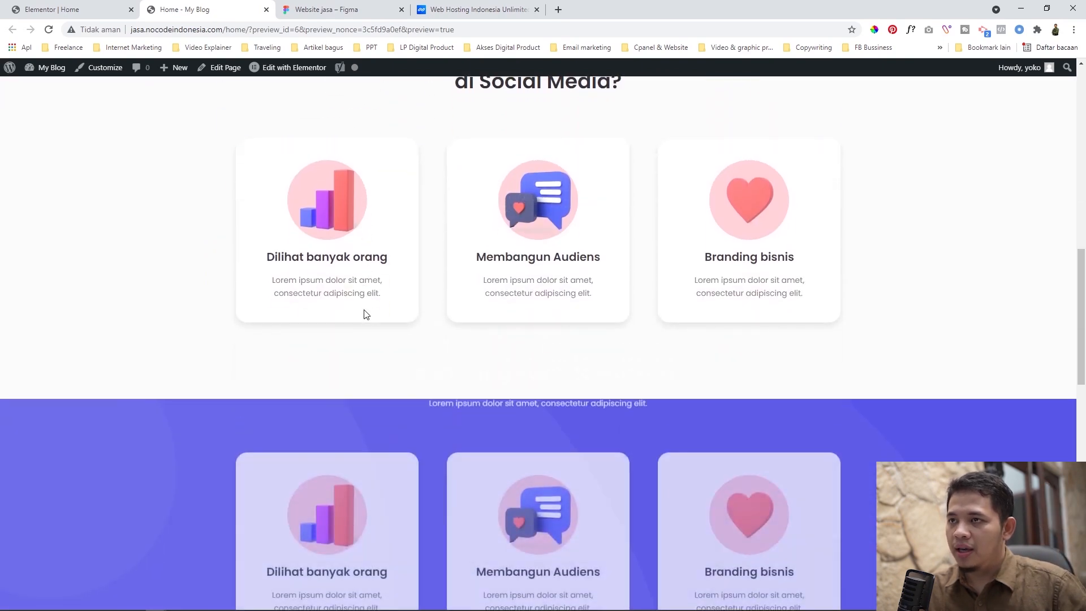
- Back in Elementor, give the portfolio section a Fade In Down entrance animation and save the page
{"action": "left_click", "coordinate": [80, 6]}
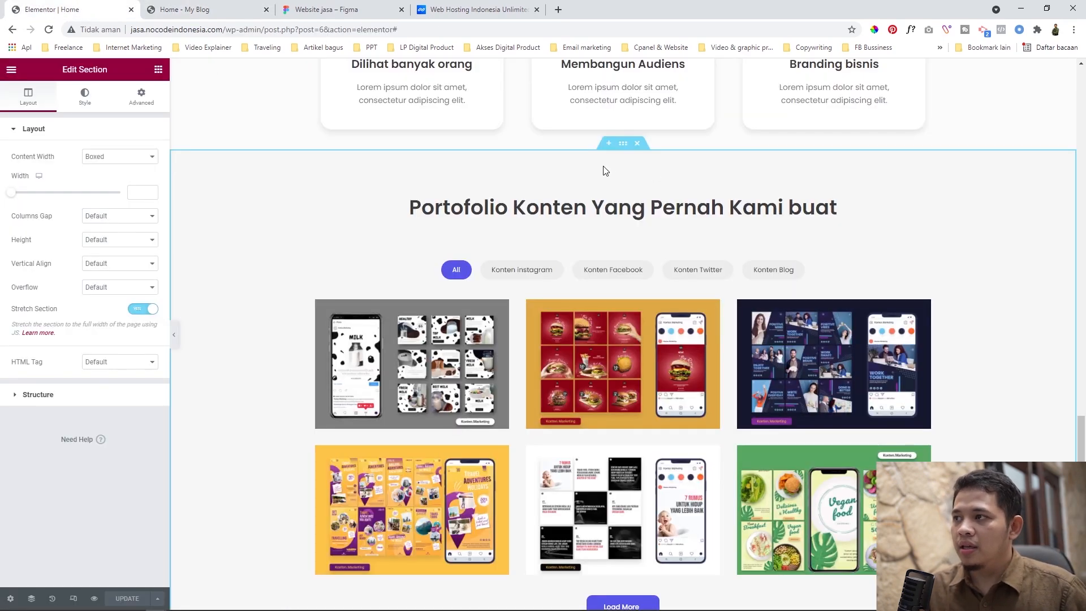
{"action": "left_click", "coordinate": [142, 102]}
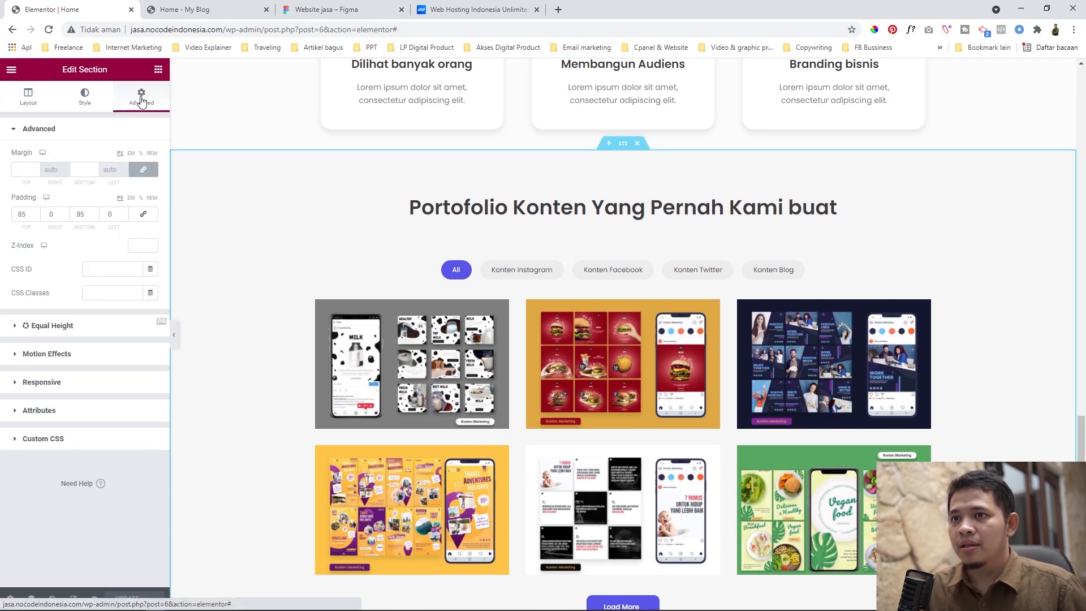
{"action": "left_click", "coordinate": [73, 358]}
{"action": "left_click", "coordinate": [95, 233]}
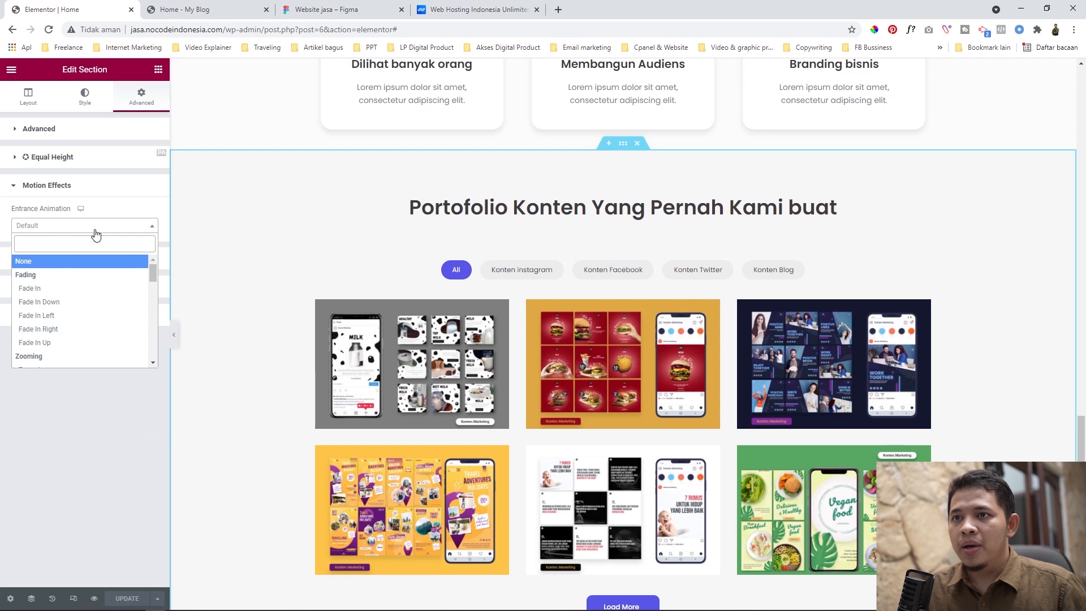
{"action": "left_click", "coordinate": [90, 307]}
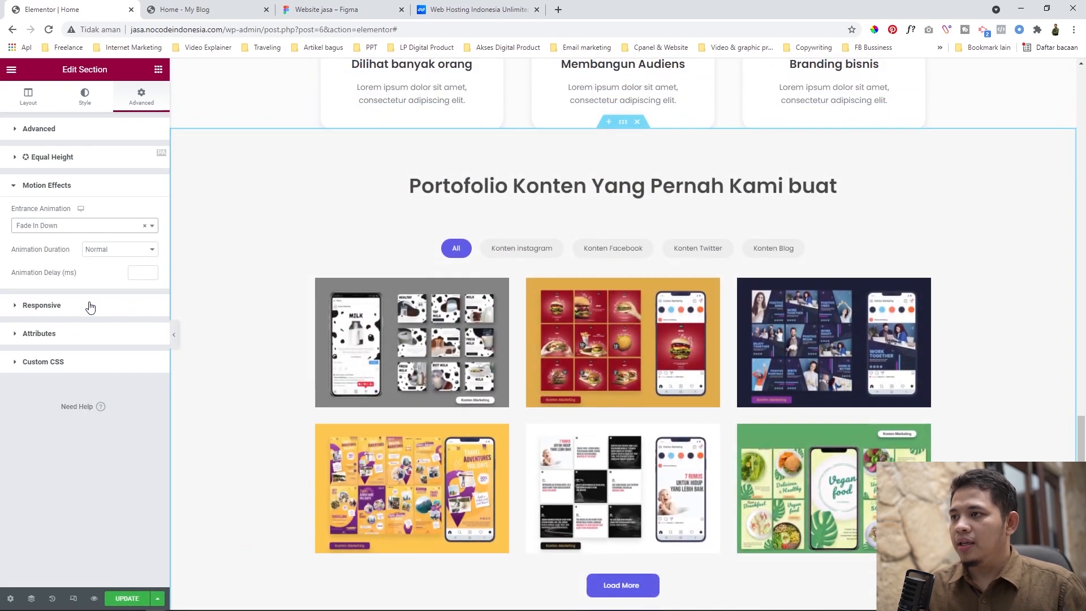
{"action": "left_click", "coordinate": [127, 598]}
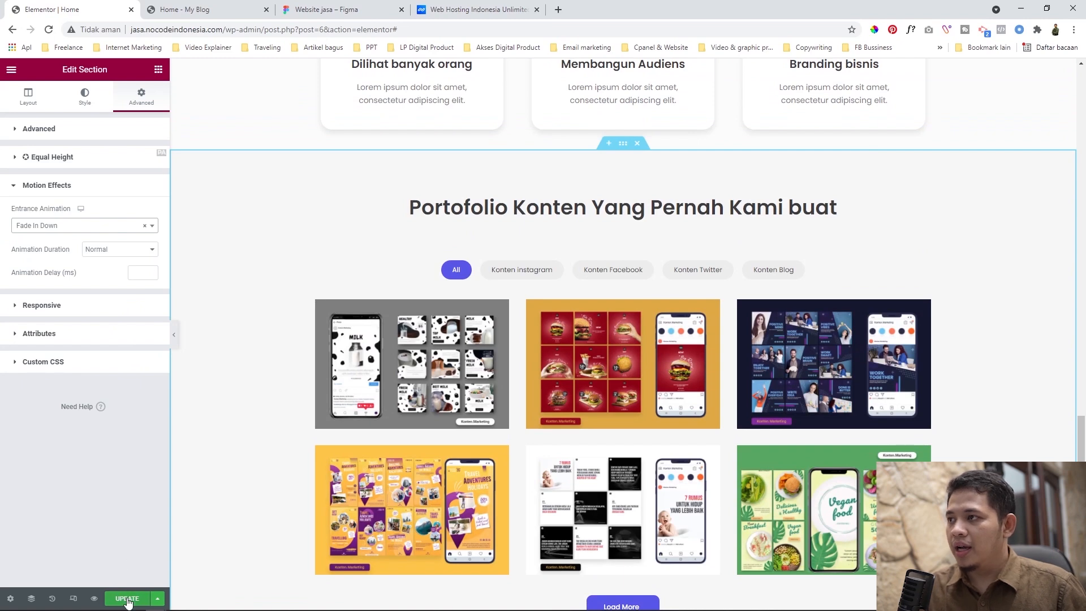
- Check the portfolio section's entrance animation and filter categories in the updated page preview
{"action": "left_click", "coordinate": [205, 7]}
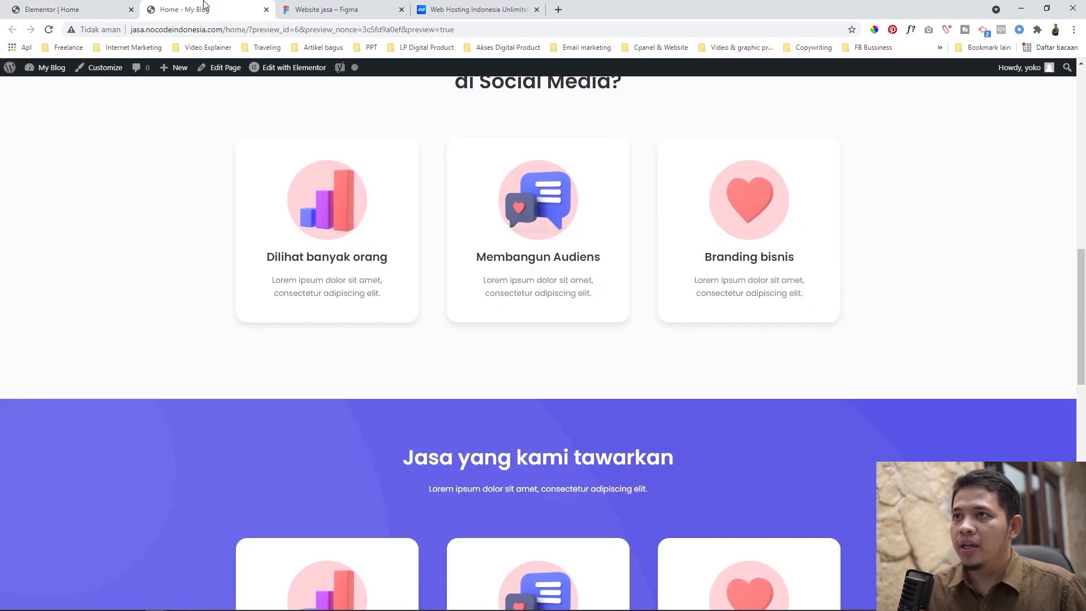
{"action": "left_click", "coordinate": [98, 7]}
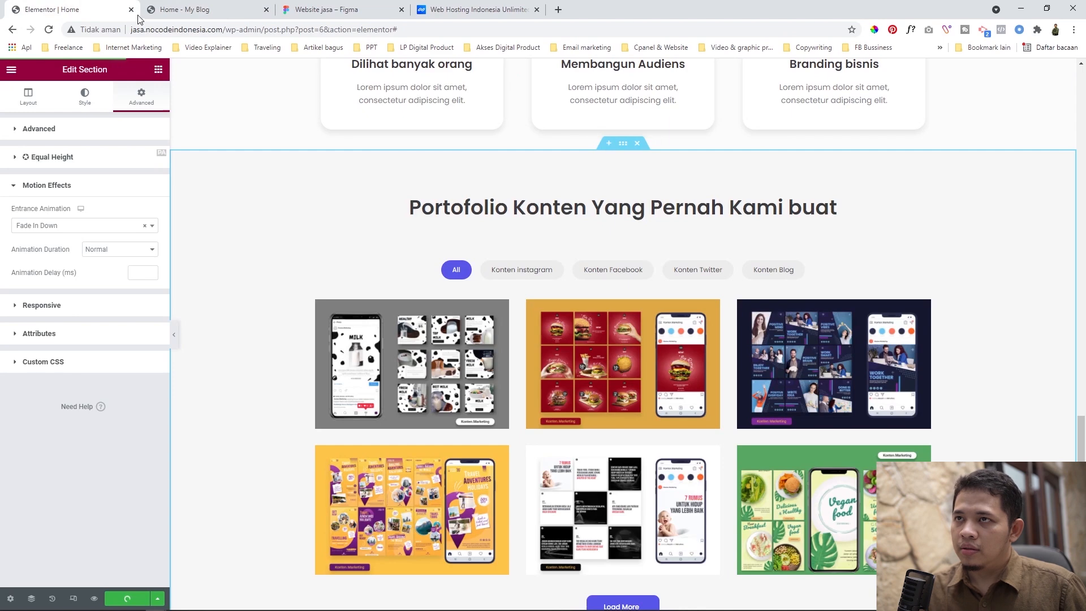
{"action": "left_click", "coordinate": [204, 7]}
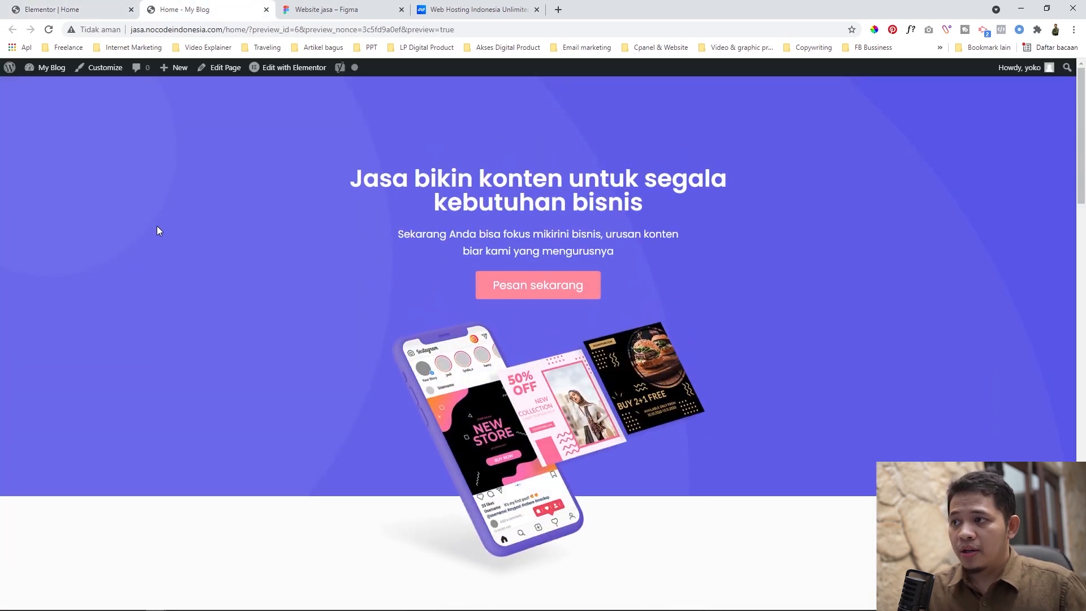
{"action": "scroll", "coordinate": [158, 228], "scroll_direction": "down", "scroll_amount": 4}
{"action": "scroll", "coordinate": [159, 231], "scroll_direction": "down", "scroll_amount": 10}
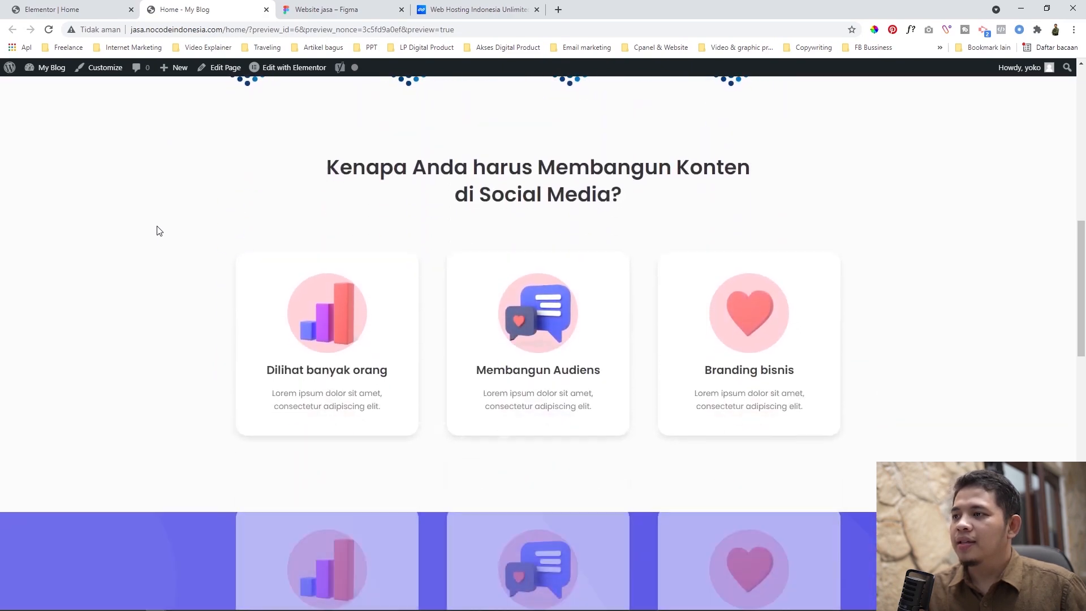
{"action": "scroll", "coordinate": [160, 230], "scroll_direction": "down", "scroll_amount": 6}
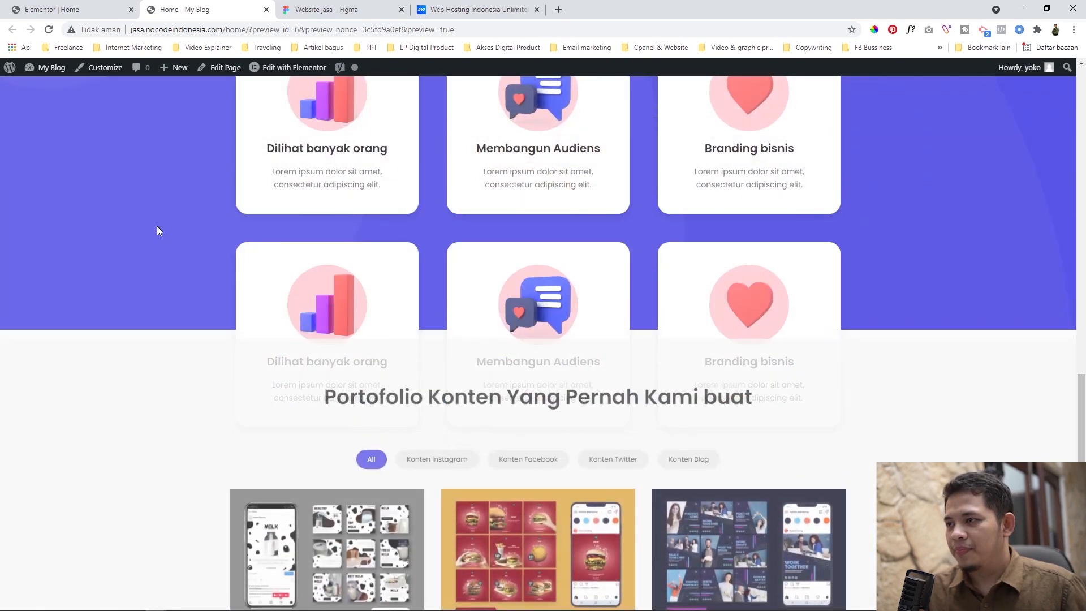
{"action": "scroll", "coordinate": [159, 230], "scroll_direction": "down", "scroll_amount": 2}
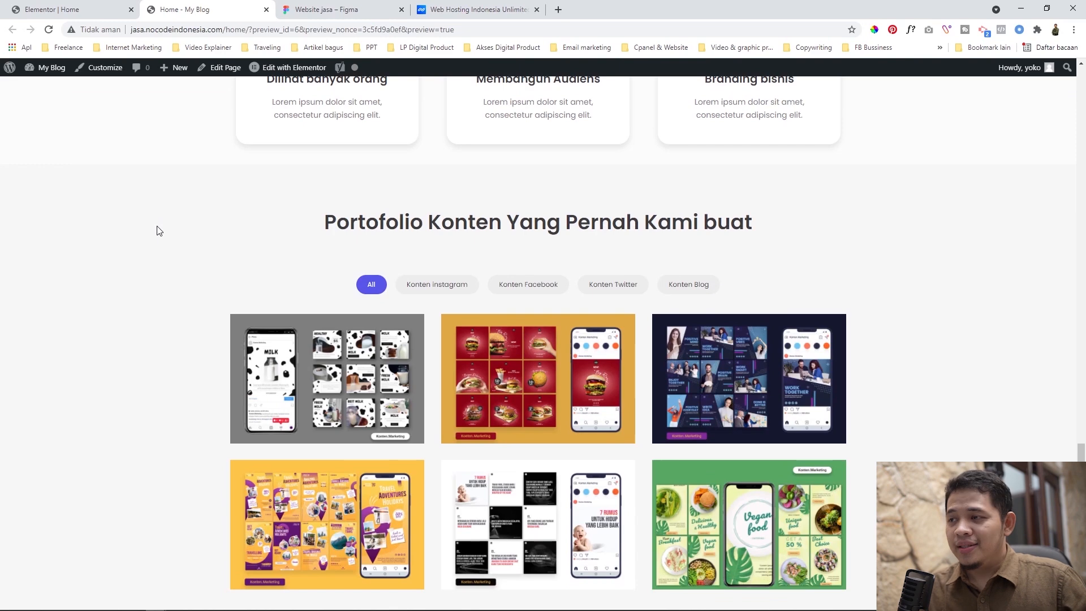